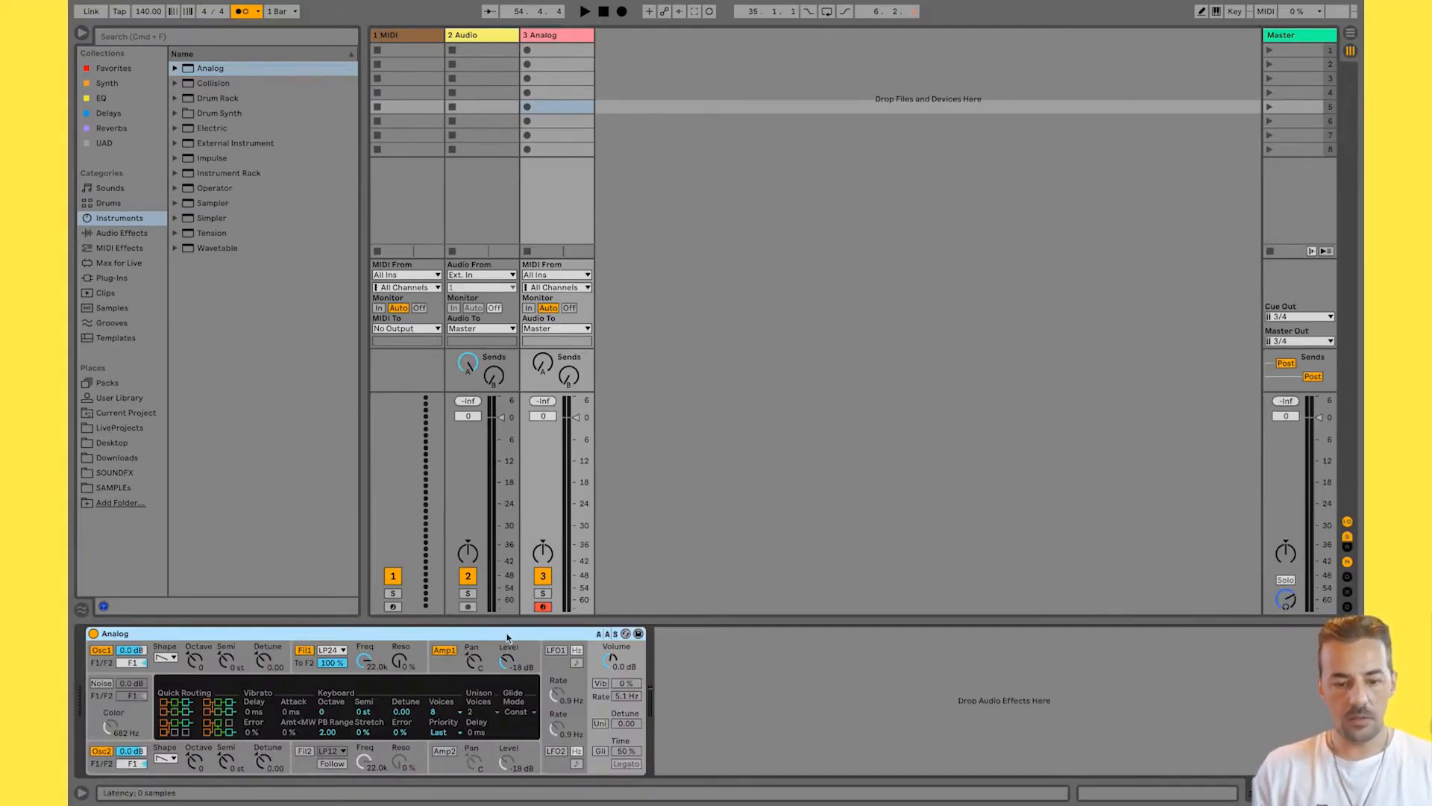
# Place the 01 A maj9.mid clip in the Analog track's first slot and audition it at a track volume of -8.5 dB.
pyautogui.moveTo(224, 524); pyautogui.dragTo(558, 52)
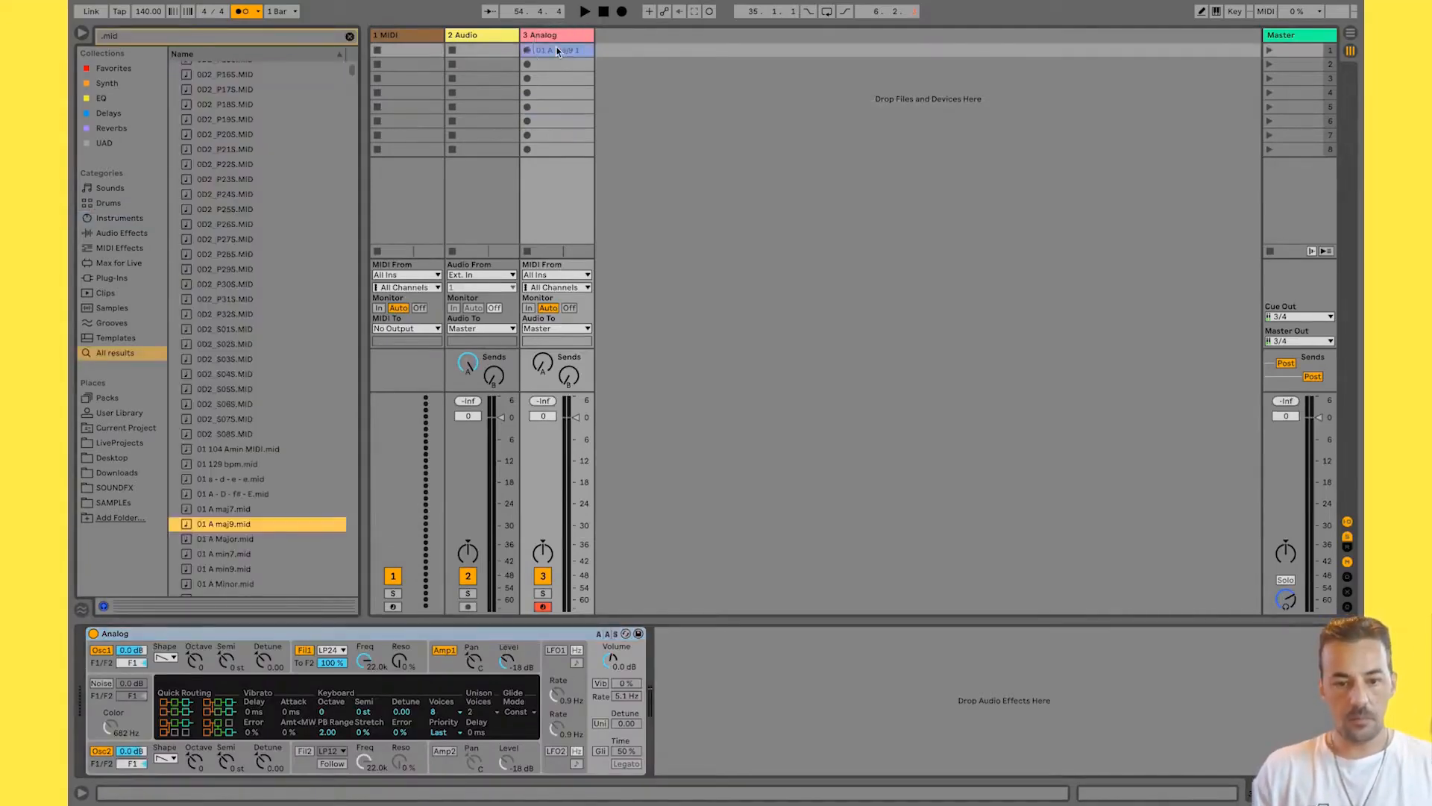
pyautogui.click(526, 50)
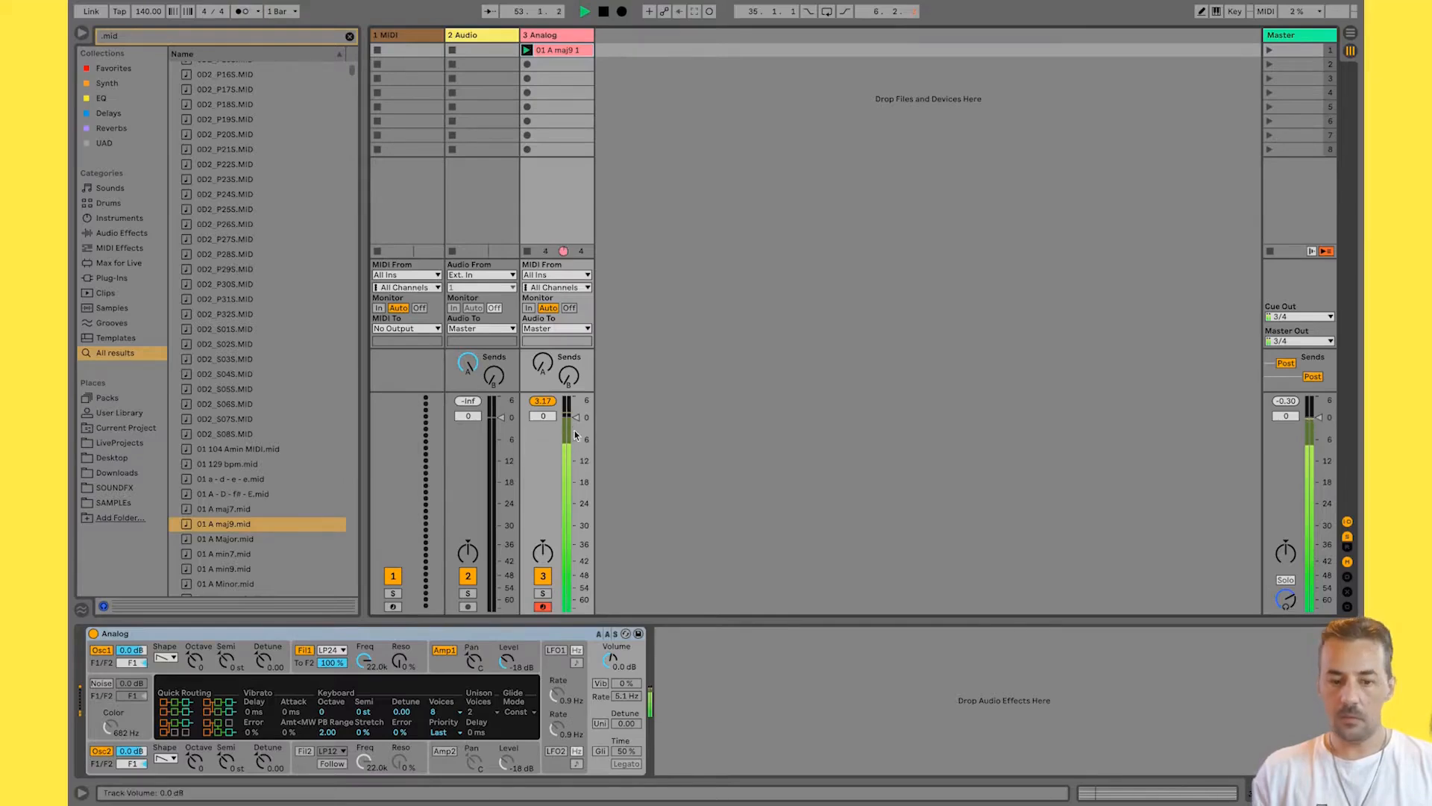
pyautogui.moveTo(576, 417); pyautogui.dragTo(576, 448)
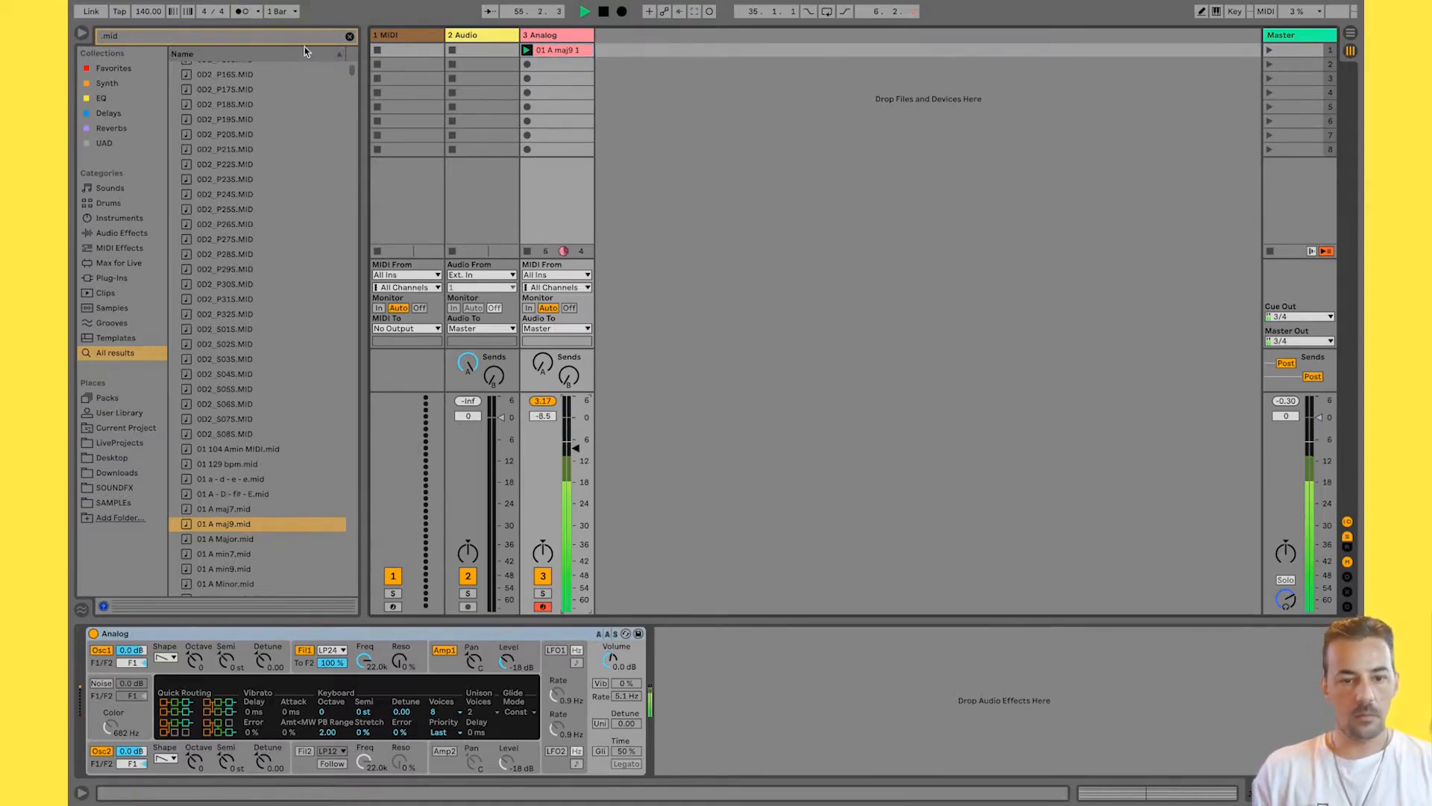
pyautogui.click(349, 36)
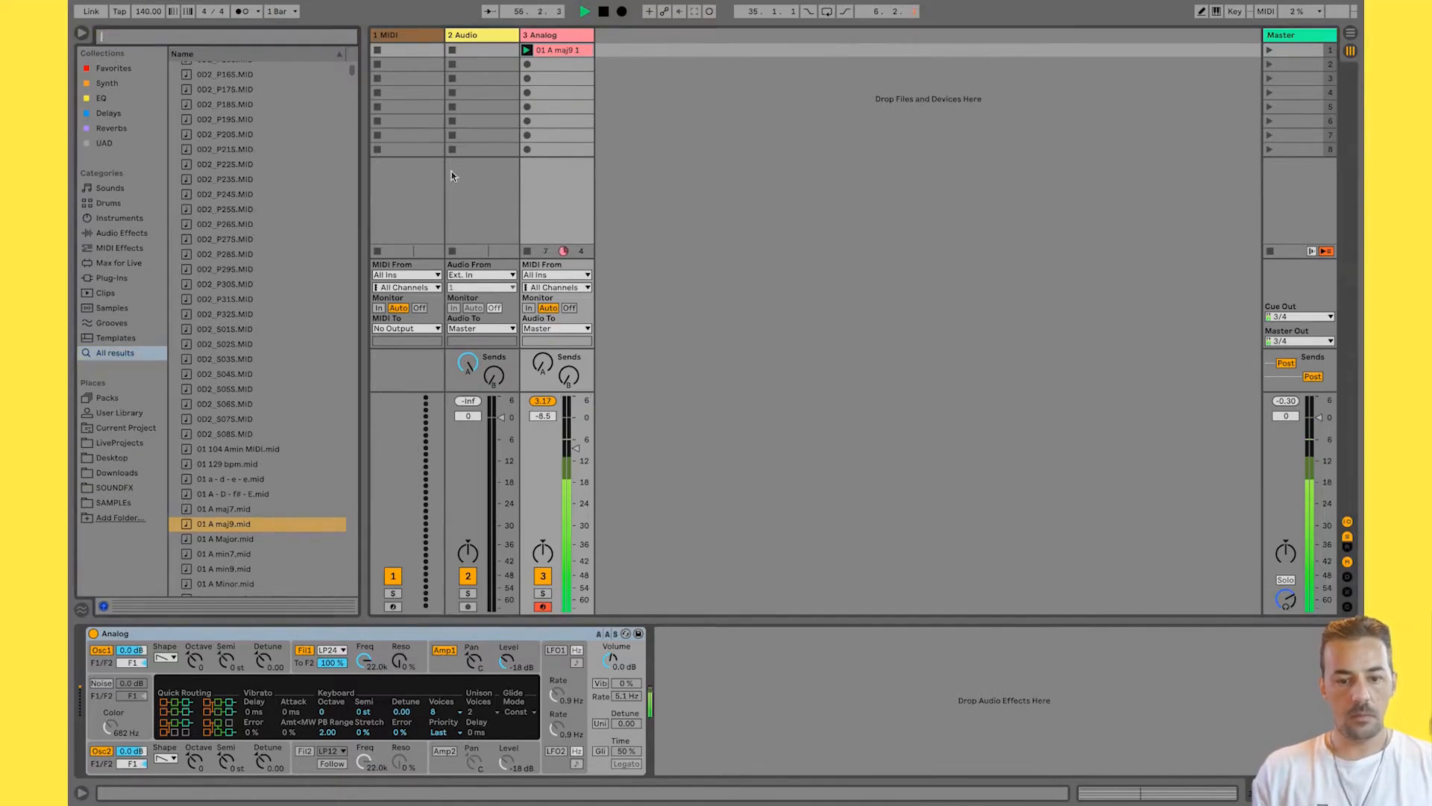
pyautogui.click(528, 251)
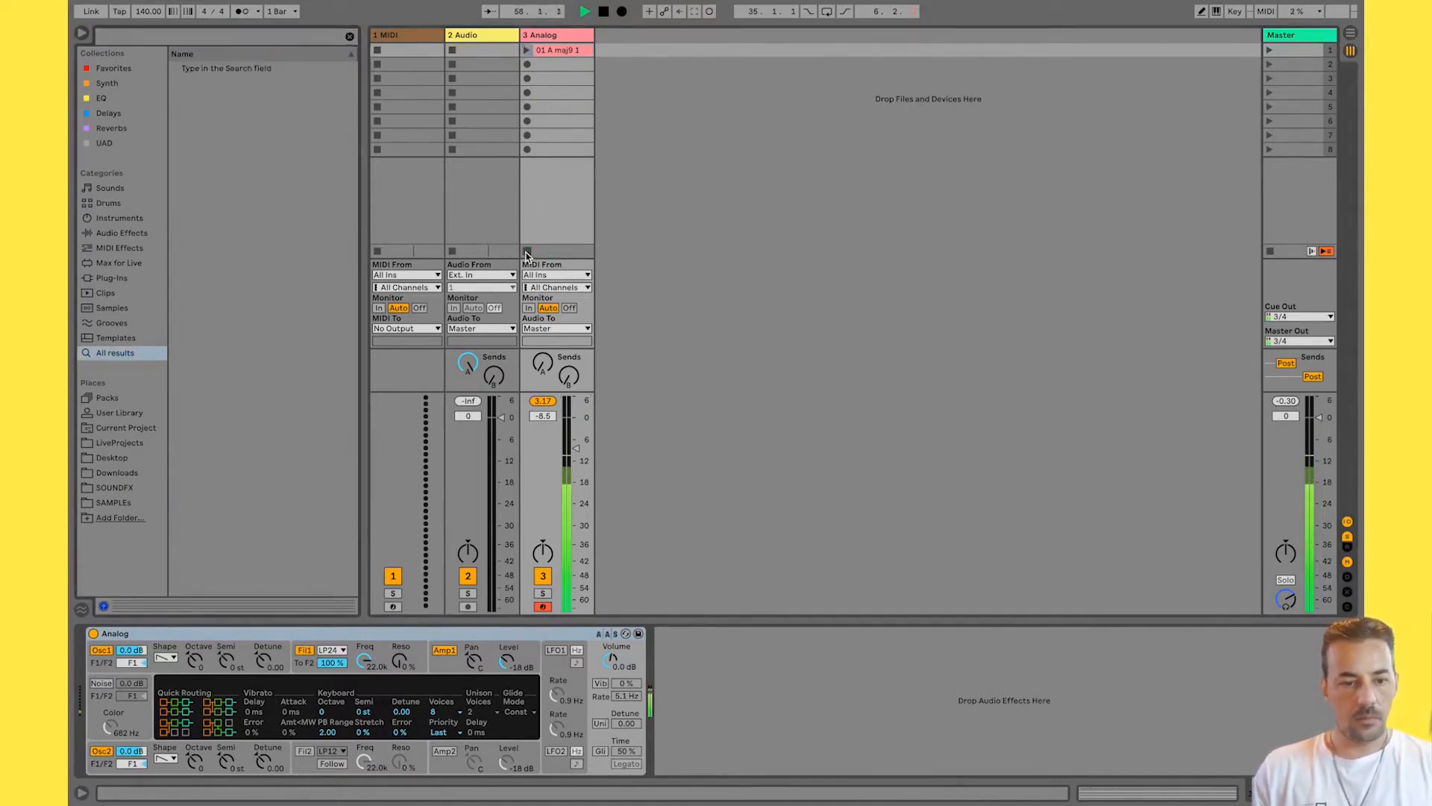
# Load the Basic Analog Bass preset from Analog's Bass folder onto track 3 and audition the clip at -6.5 dB.
pyautogui.click(120, 218)
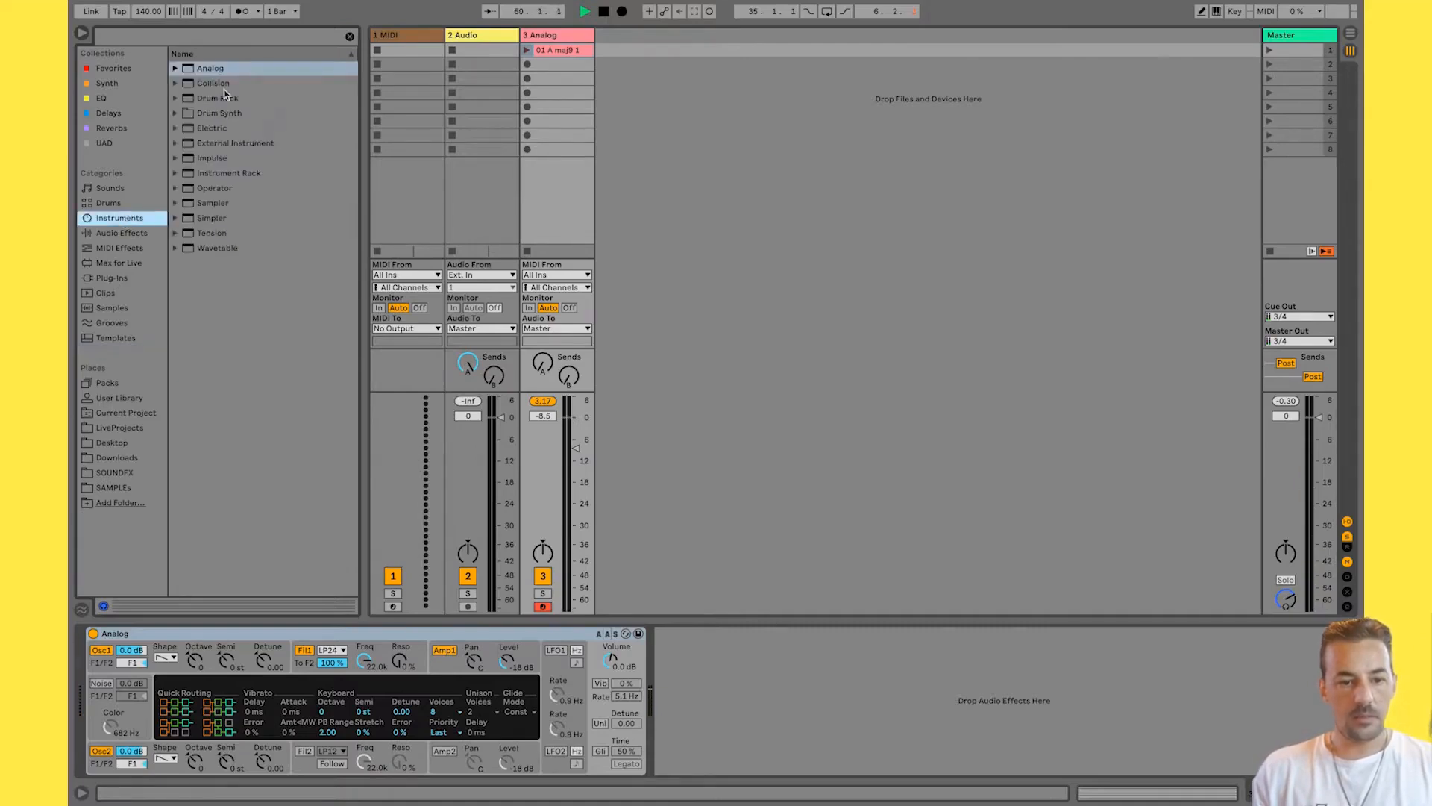
pyautogui.click(177, 68)
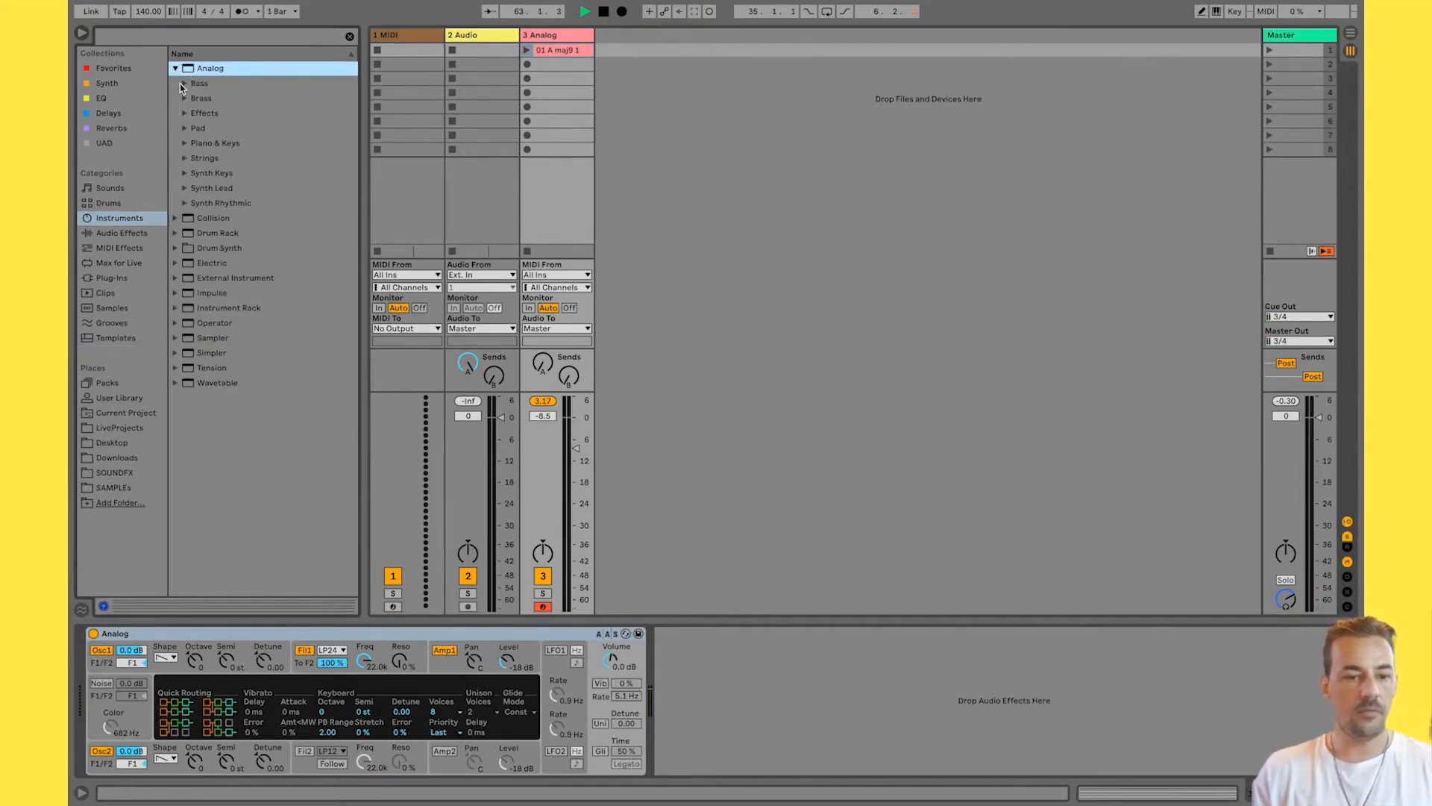
pyautogui.click(186, 83)
pyautogui.moveTo(217, 102); pyautogui.dragTo(550, 84)
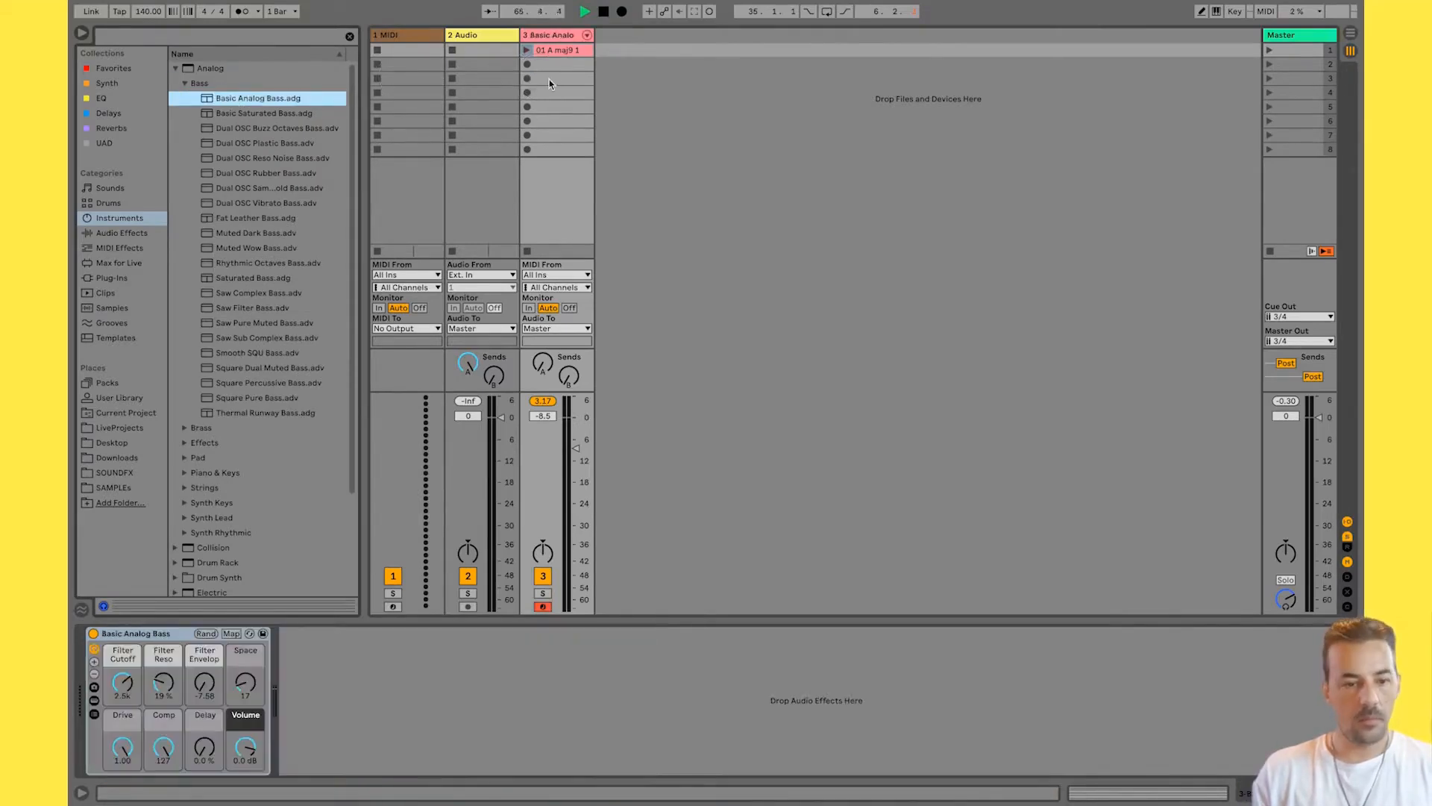
pyautogui.press('space')
pyautogui.click(527, 50)
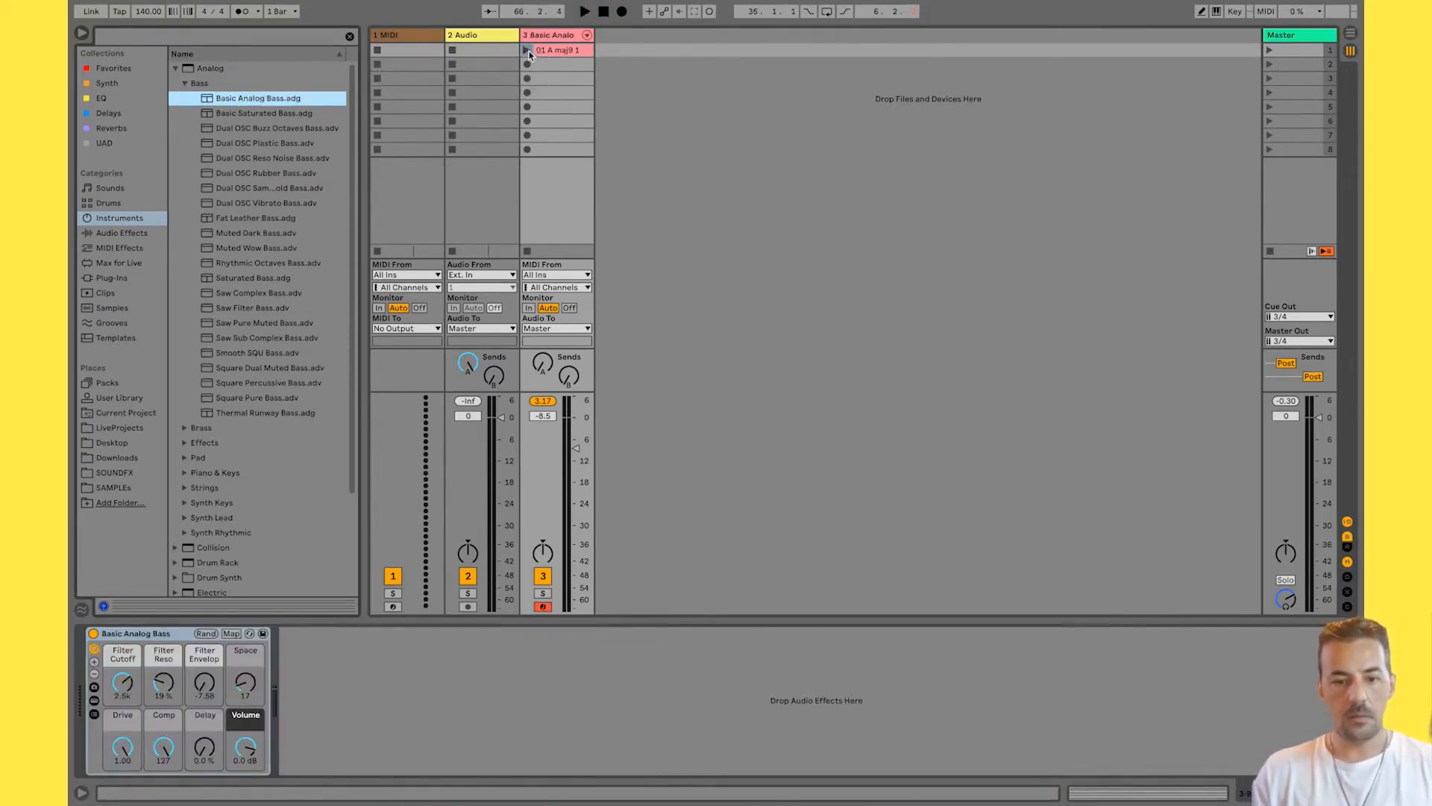
pyautogui.moveTo(576, 448); pyautogui.dragTo(575, 440)
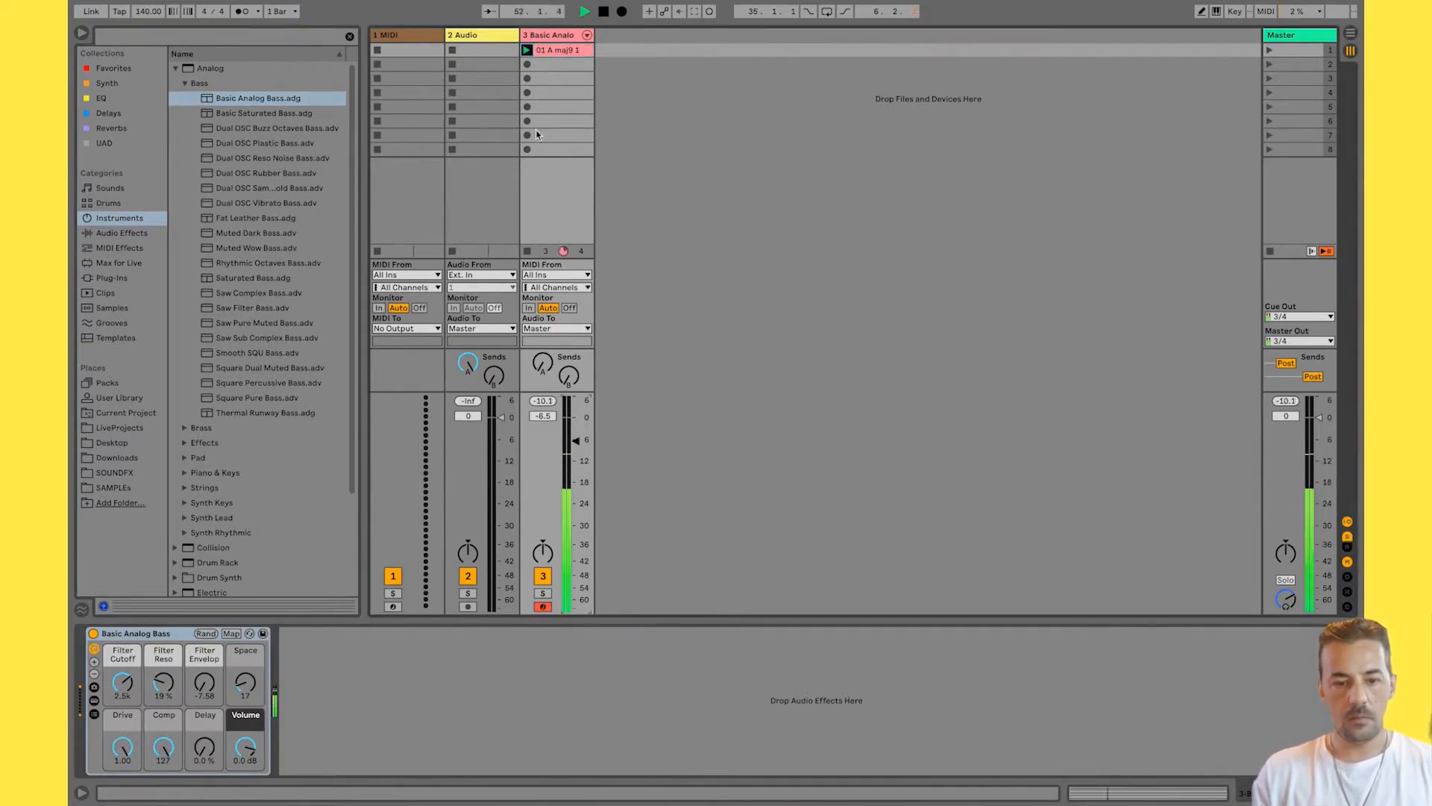
pyautogui.press('space')
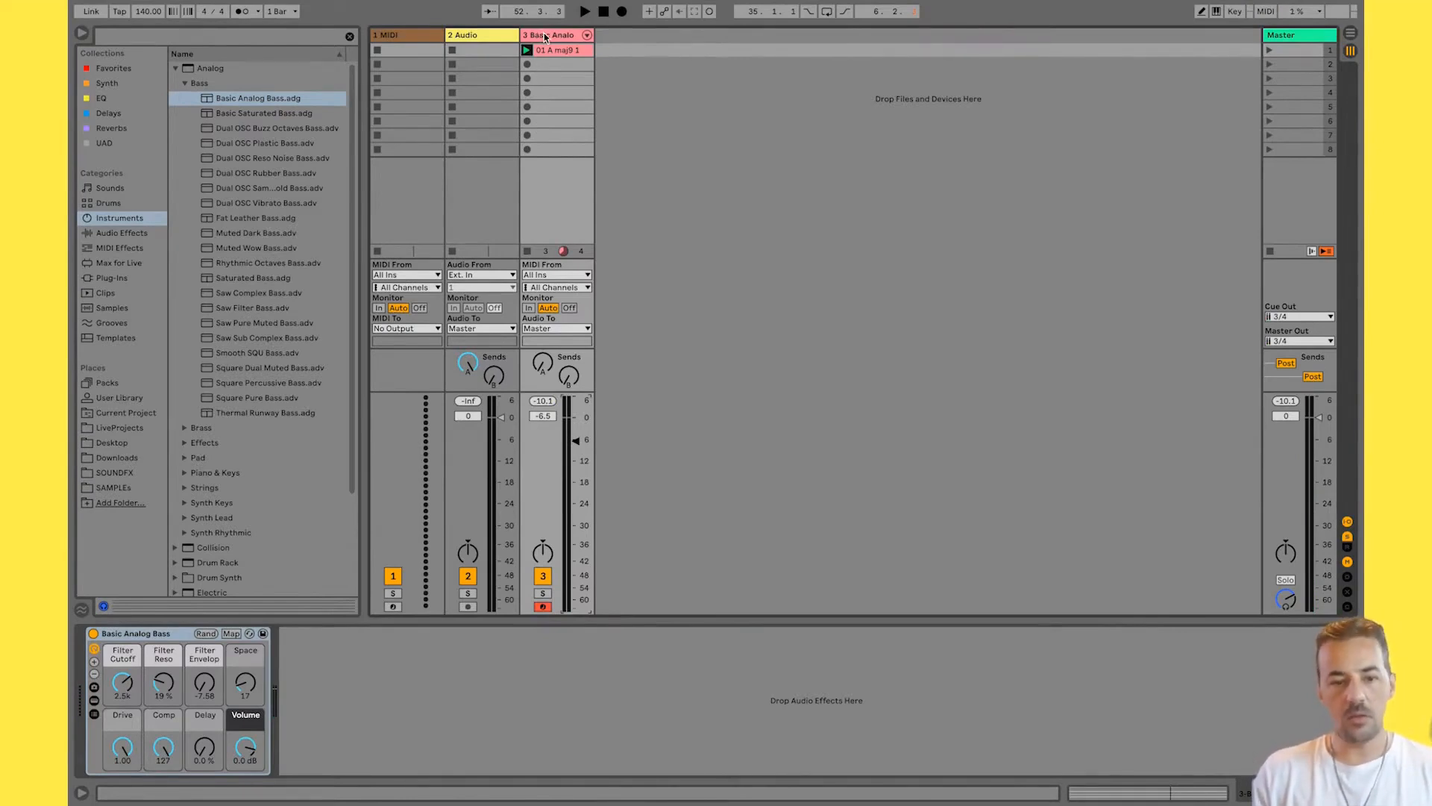
# Audition the clip through the Basic Saturated Bass, Dual OSC Buzz Octaves Bass and Dual OSC Plastic Bass presets in turn.
pyautogui.moveTo(261, 113); pyautogui.dragTo(558, 61)
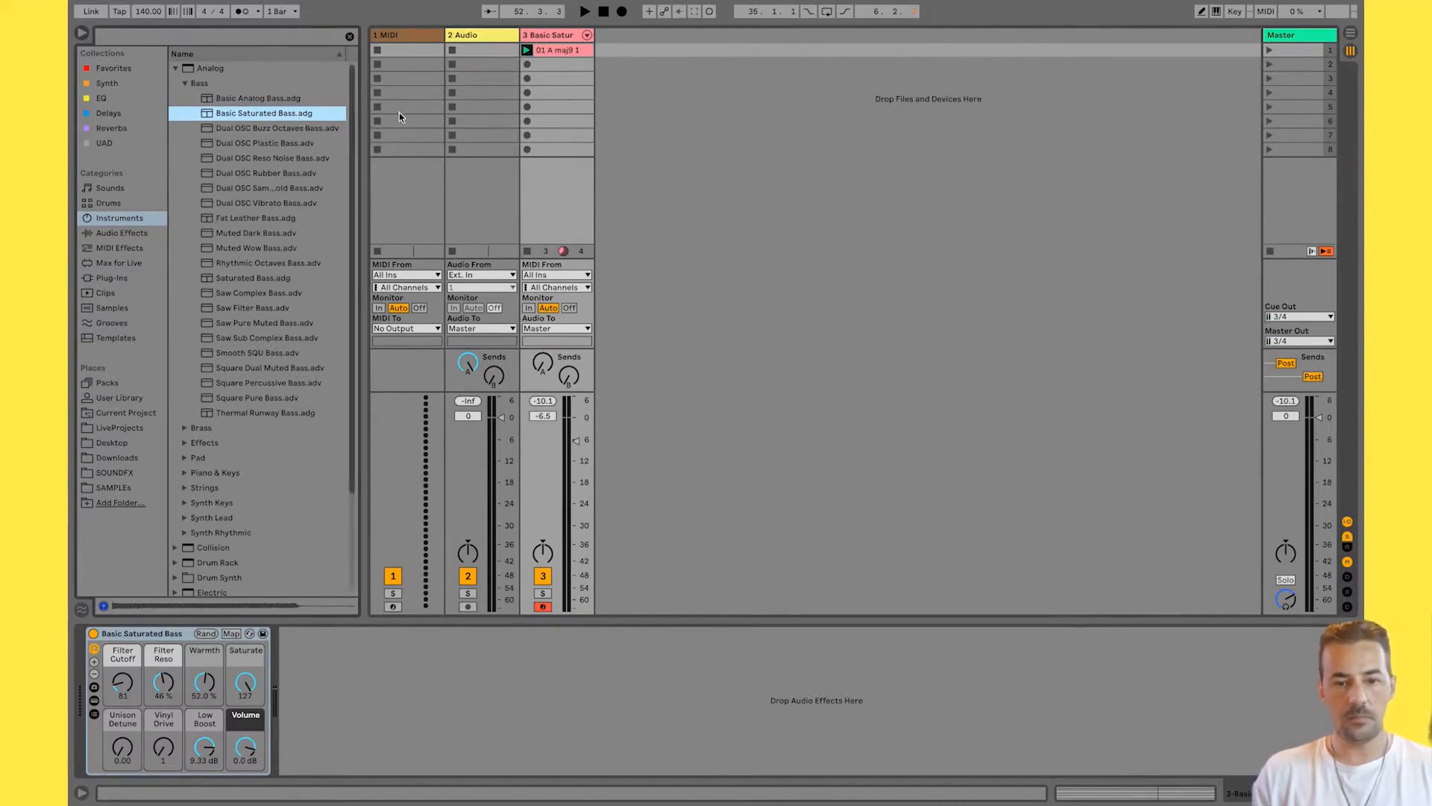
pyautogui.click(527, 51)
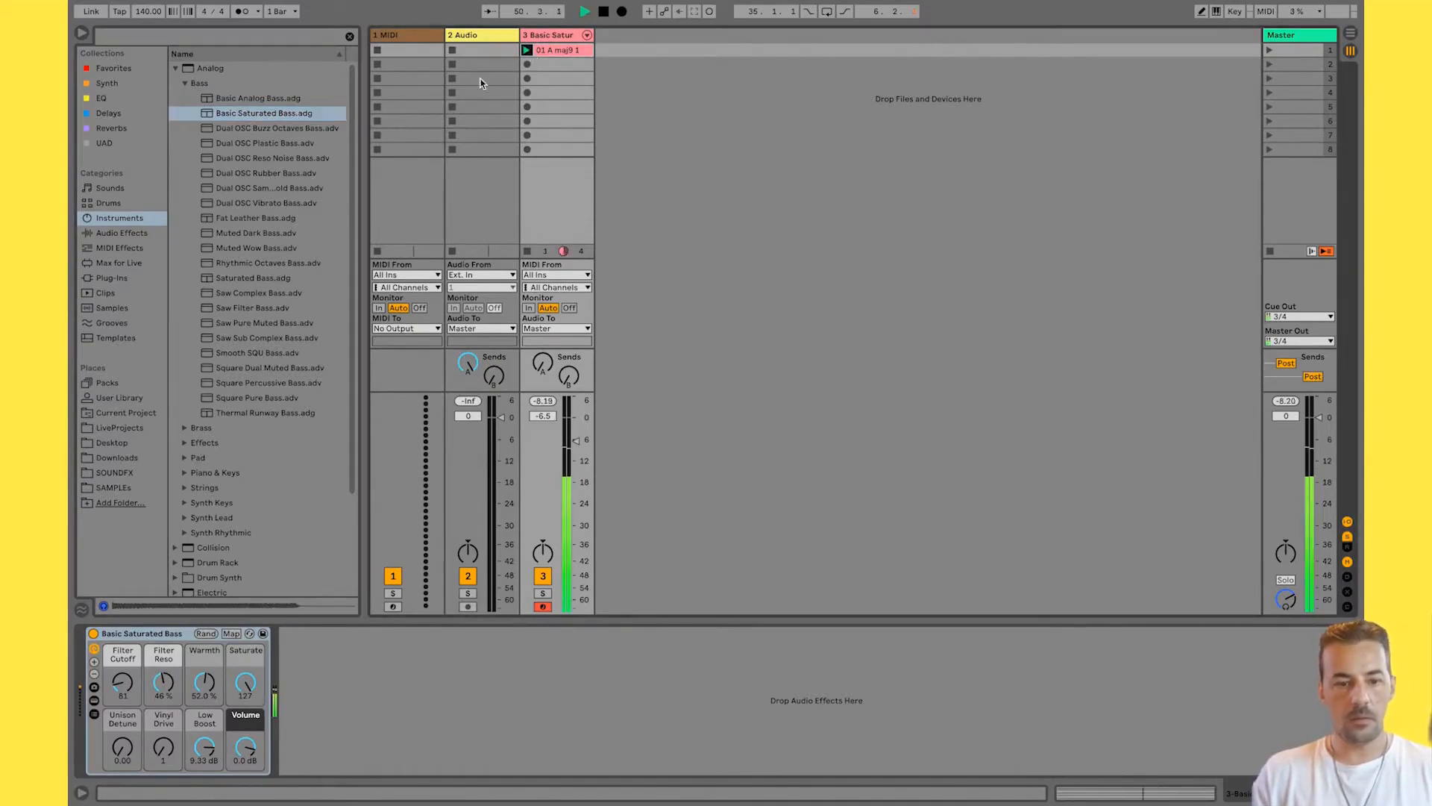
pyautogui.doubleClick(284, 129)
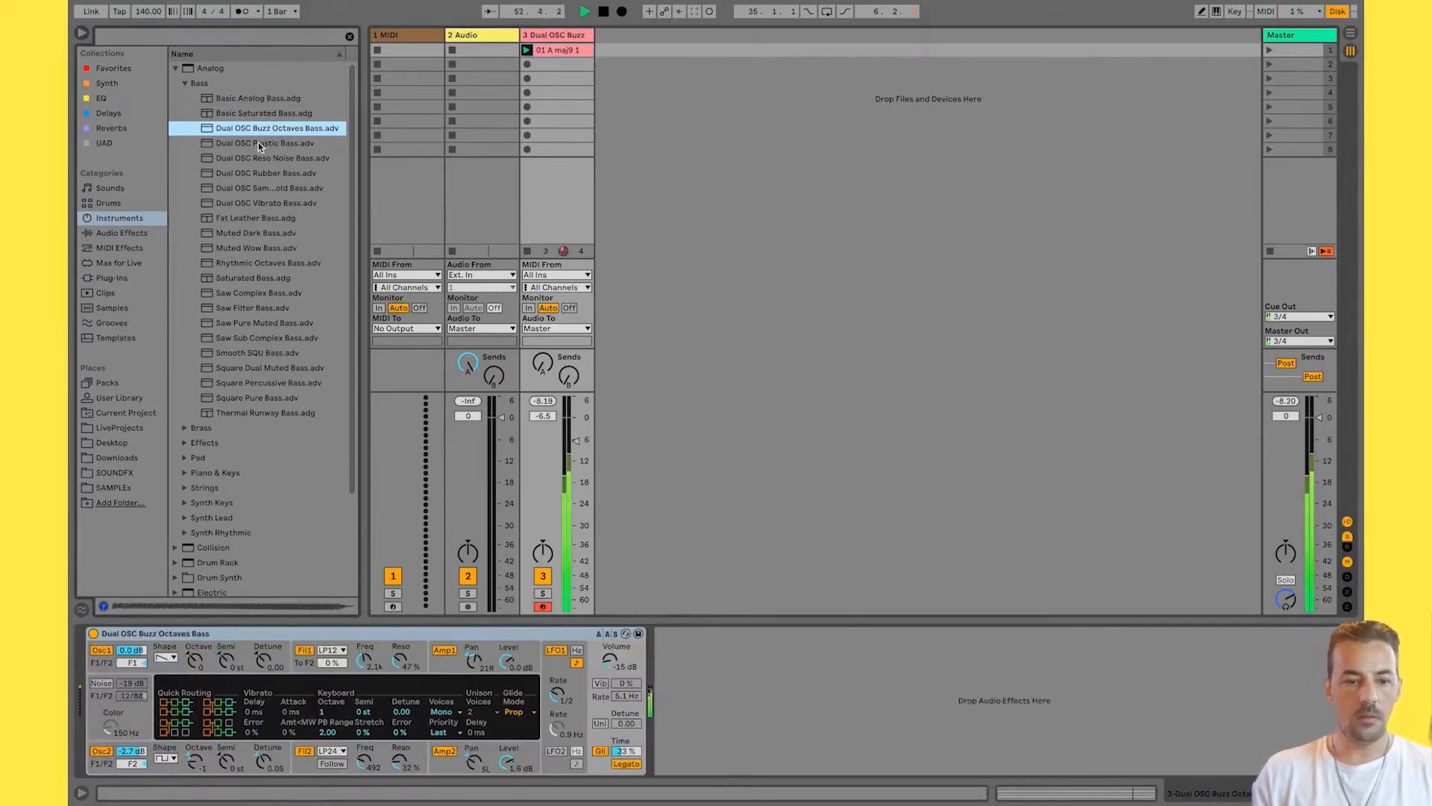
pyautogui.doubleClick(258, 143)
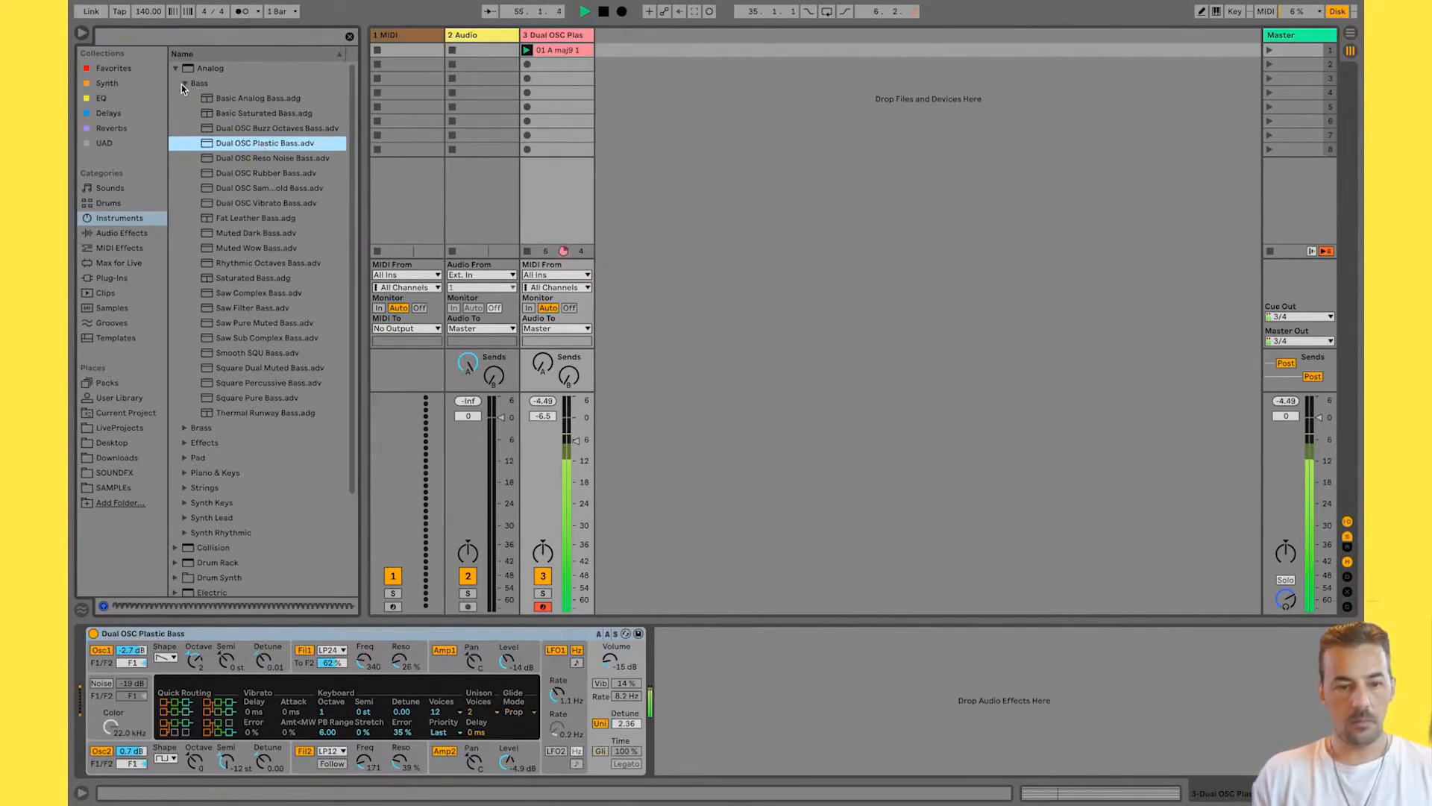
pyautogui.press('space')
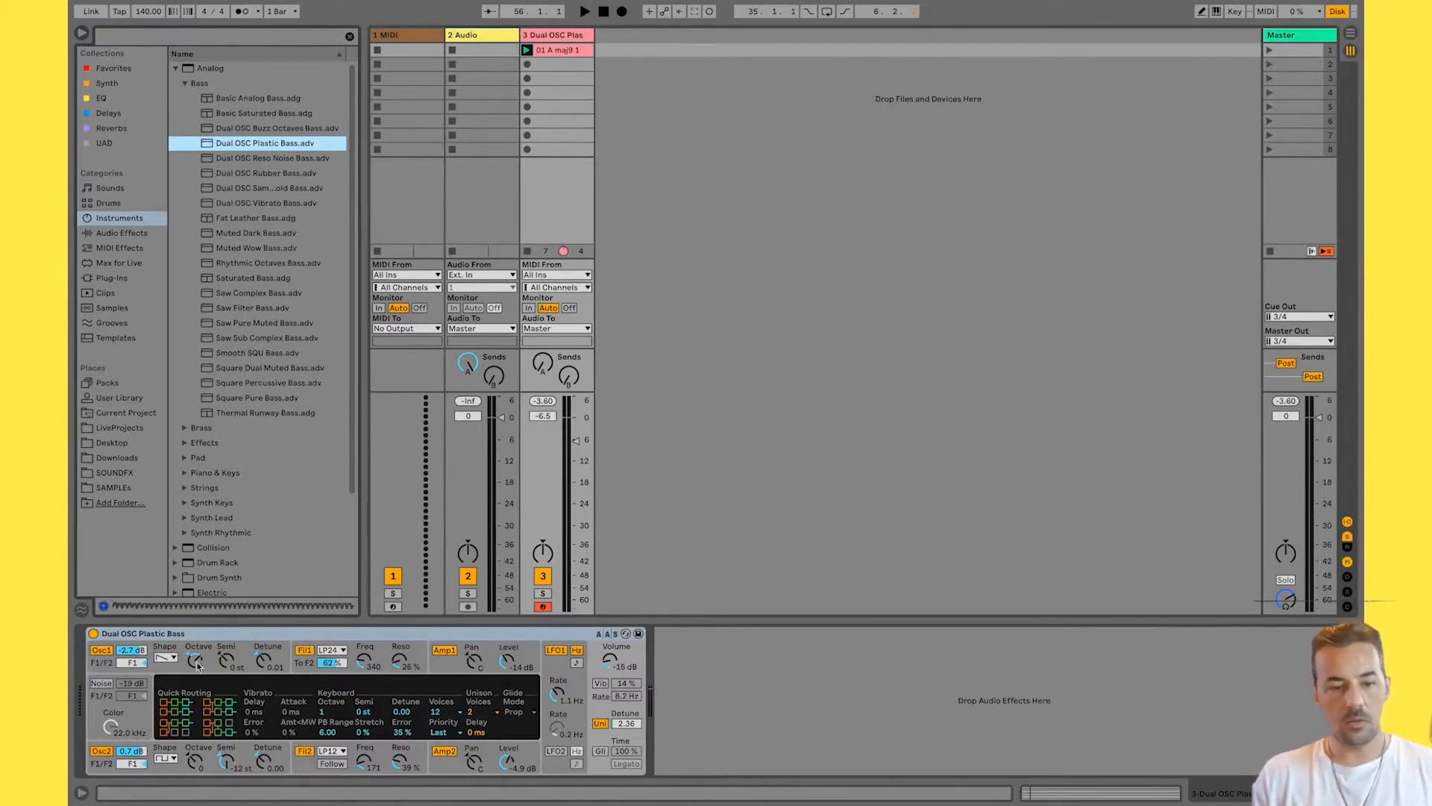
# Load the Badass Lead preset from Analog's Synth Lead folder onto track 3 and audition the clip through it.
pyautogui.click(186, 85)
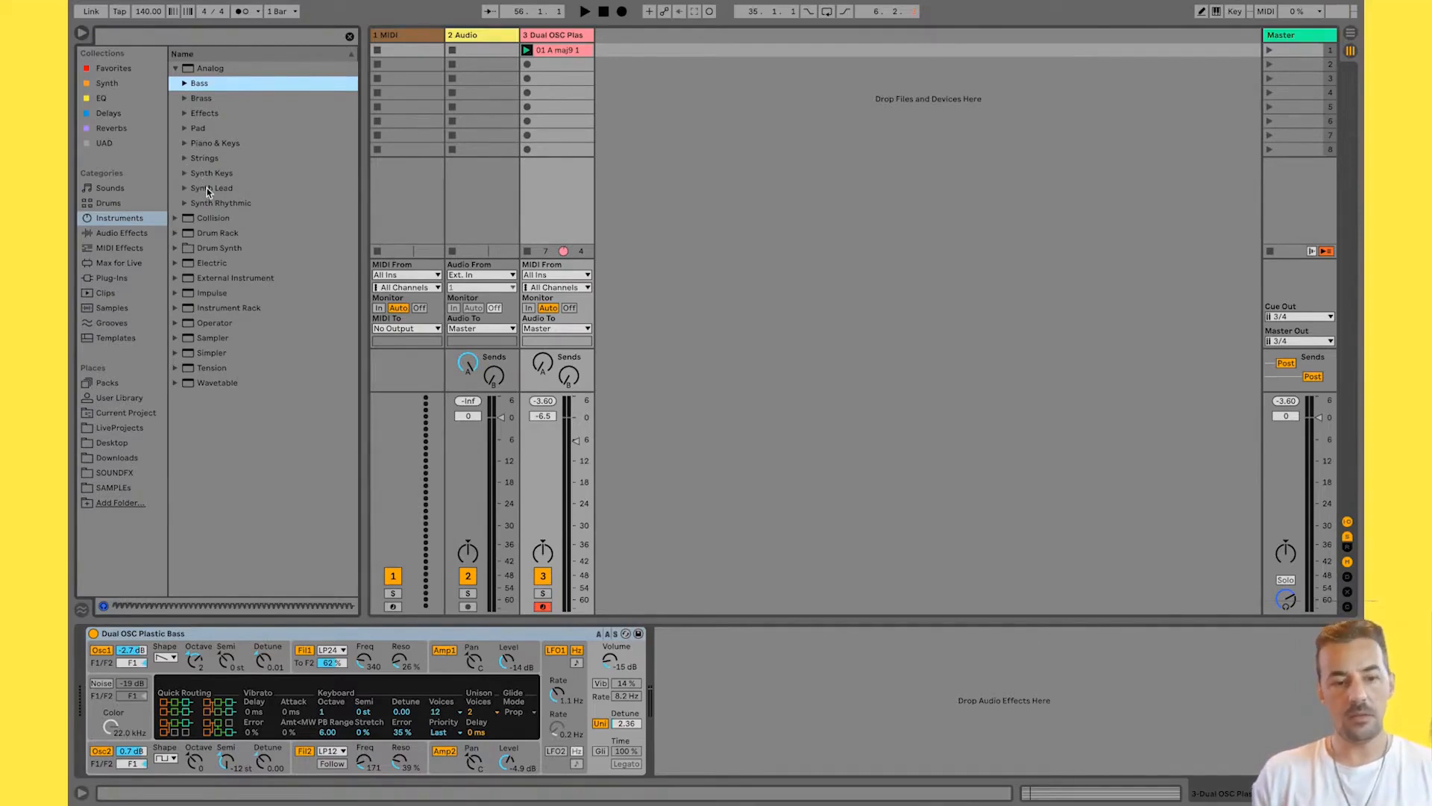
pyautogui.click(182, 190)
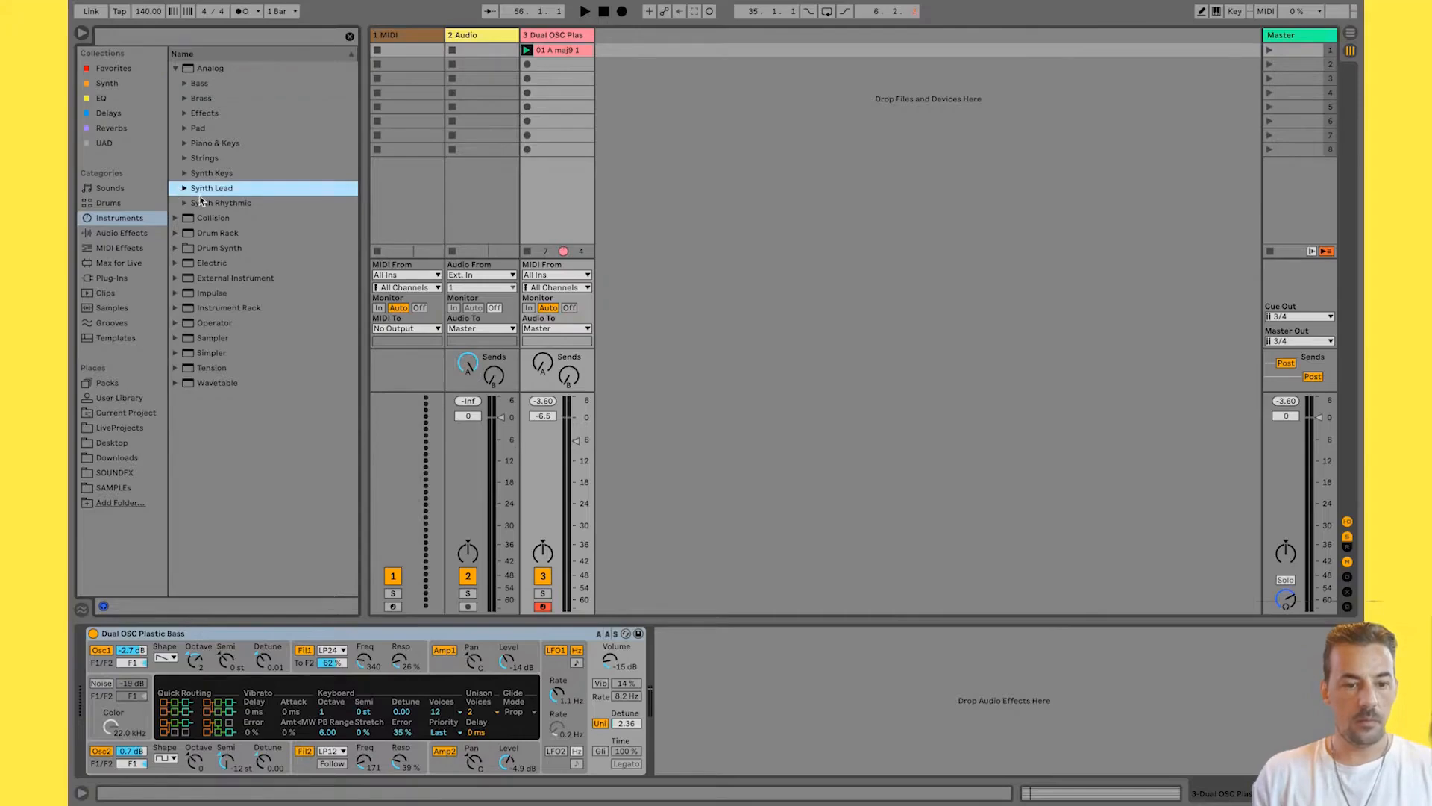
pyautogui.click(185, 189)
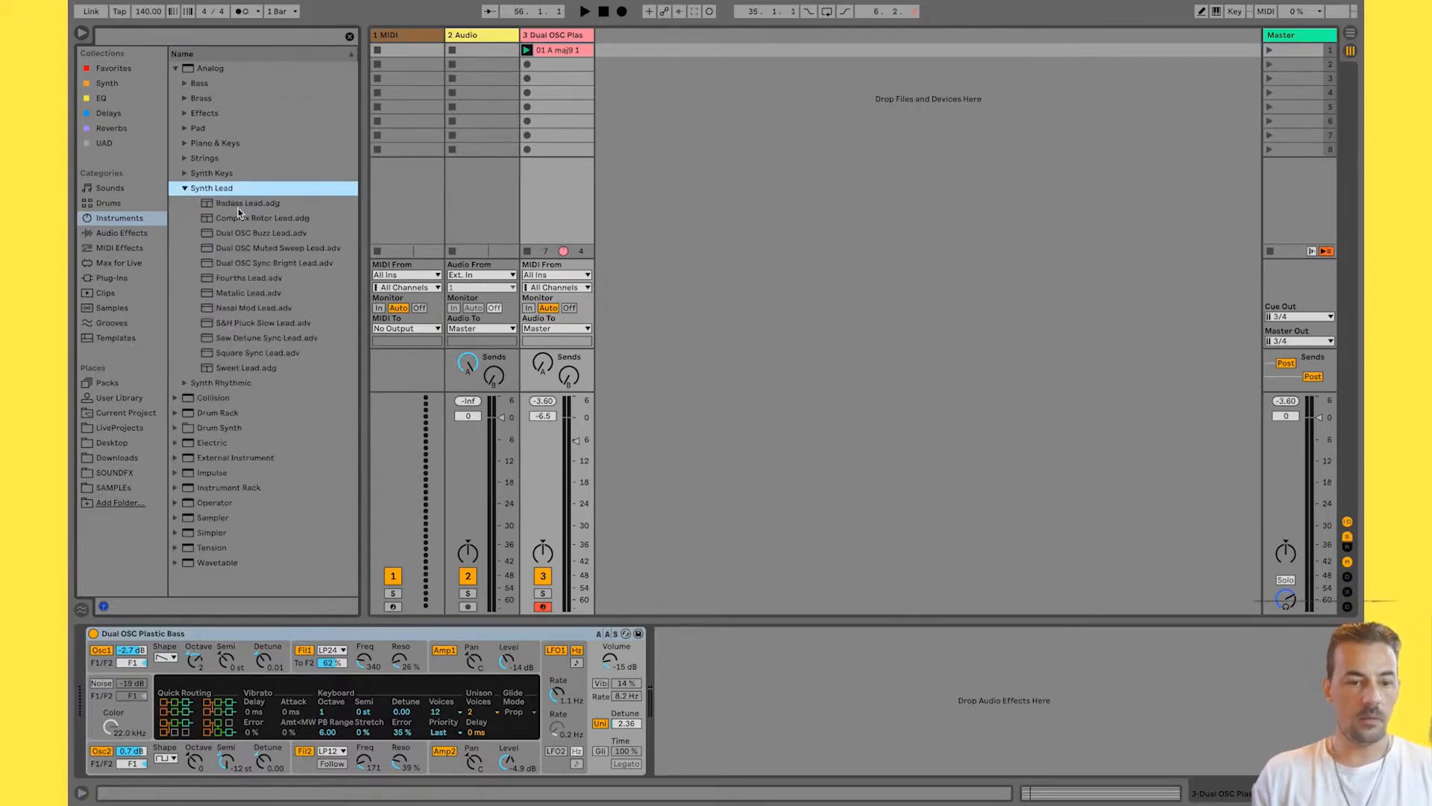
pyautogui.click(238, 206)
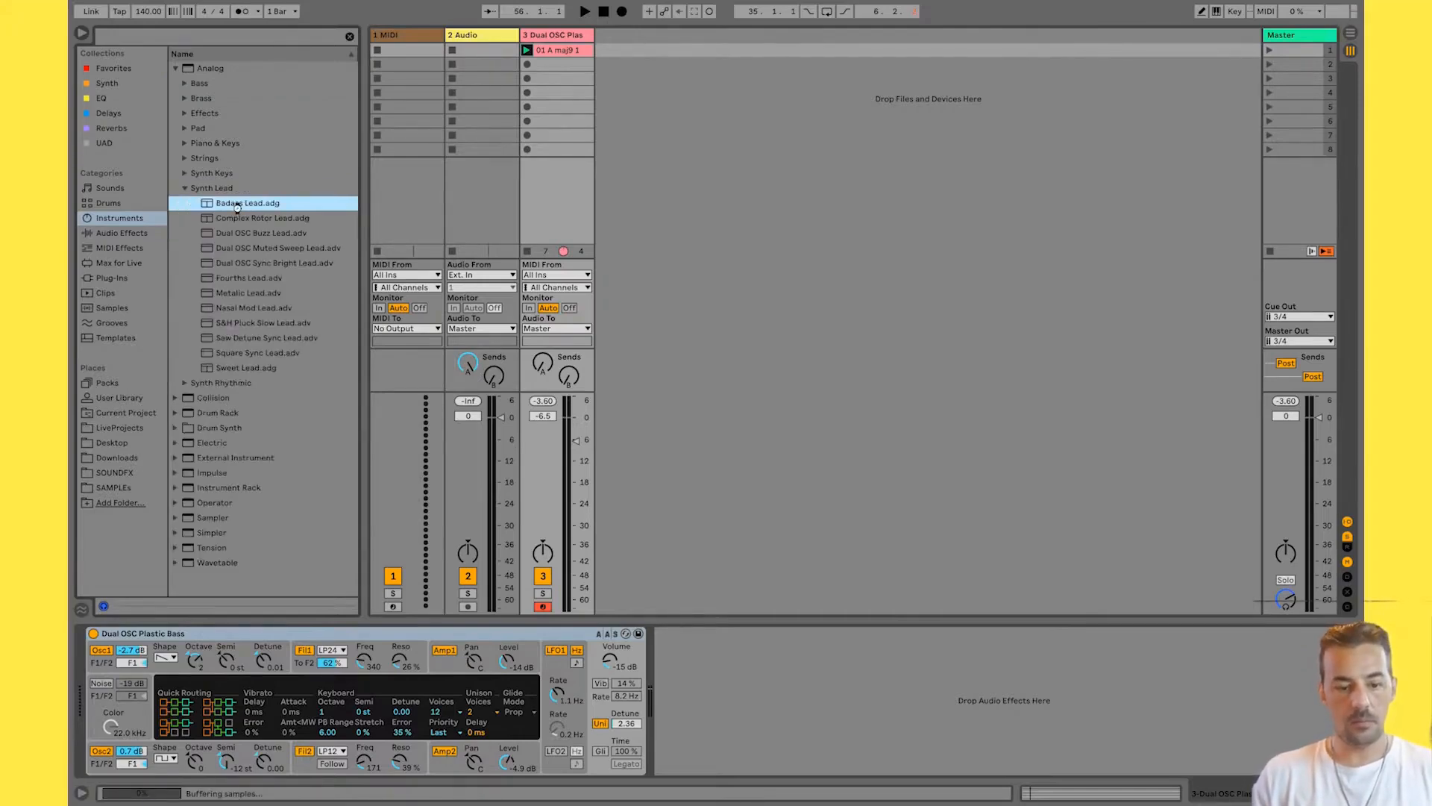
pyautogui.press('space')
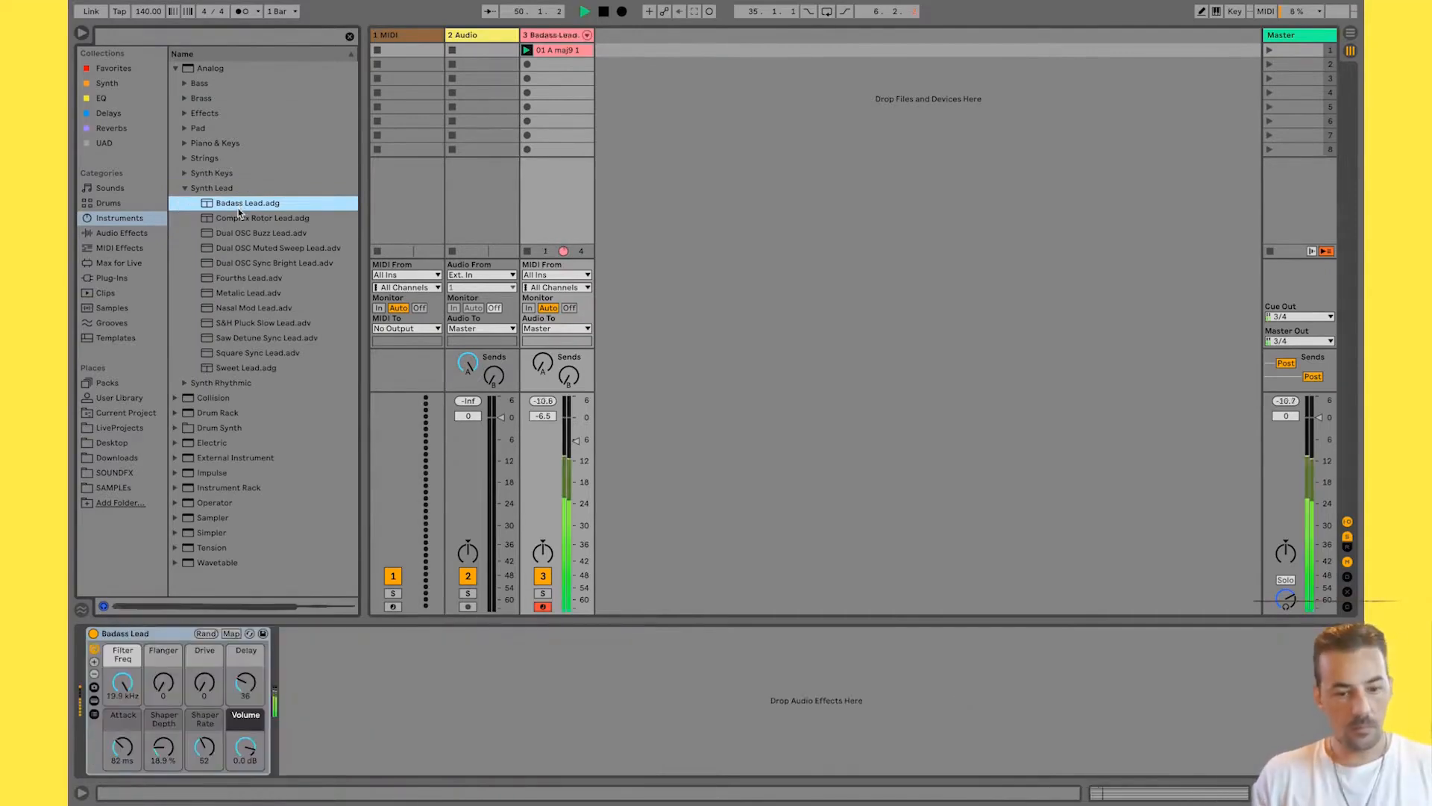
pyautogui.click(185, 190)
pyautogui.press('space')
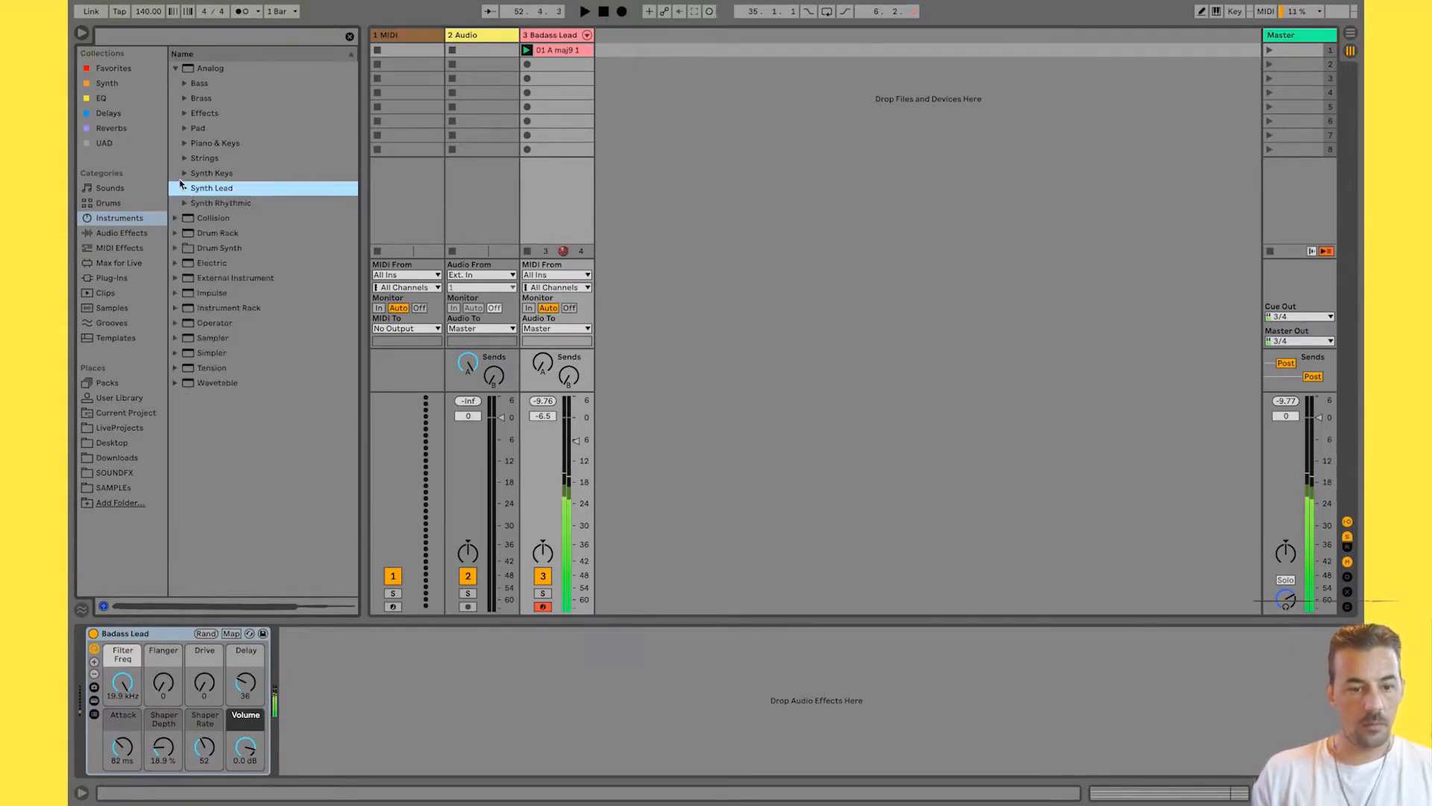
pyautogui.click(176, 70)
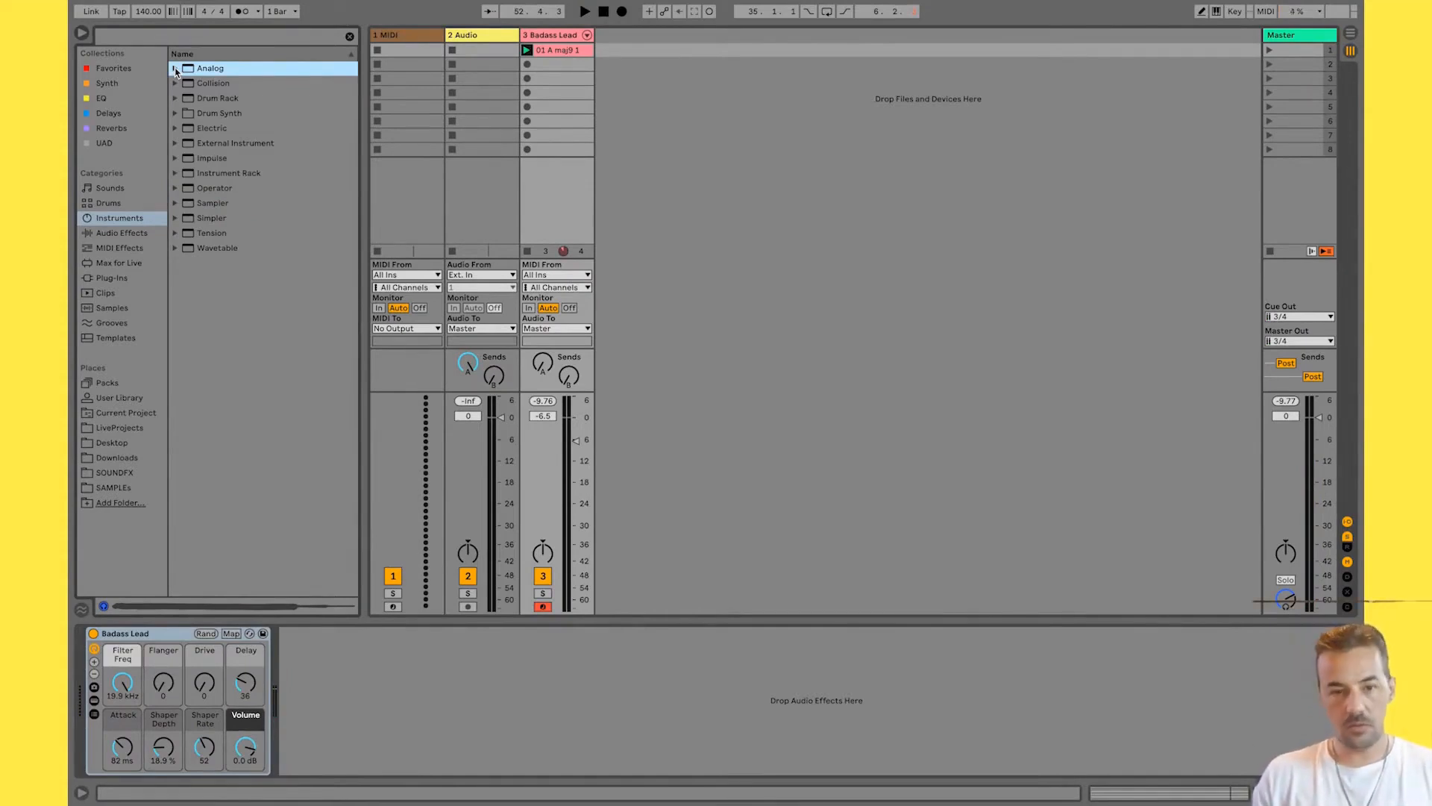
# Replace the instrument on track 3 with the default Collision and audition the clip at a track volume of -3.0 dB.
pyautogui.click(220, 84)
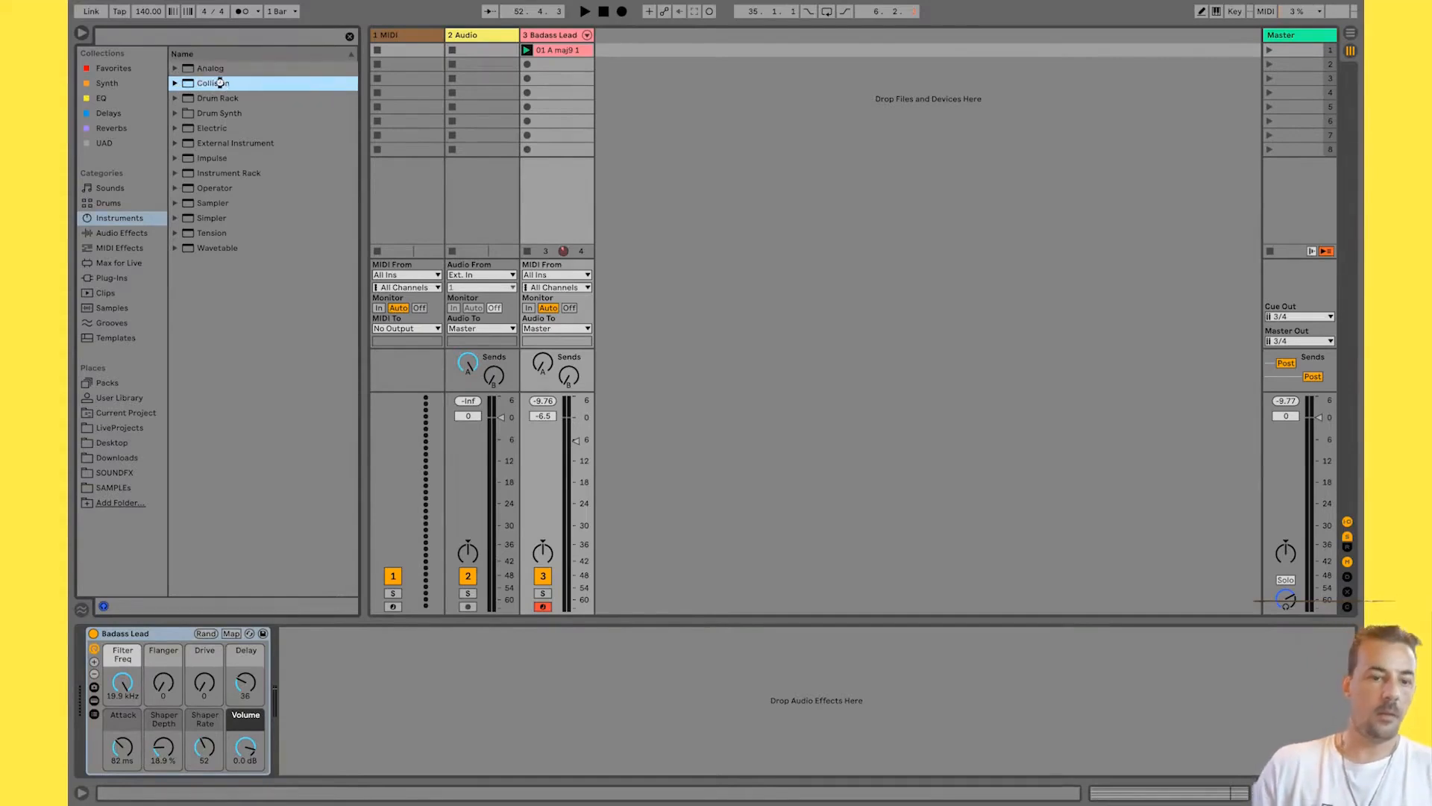
pyautogui.doubleClick(221, 83)
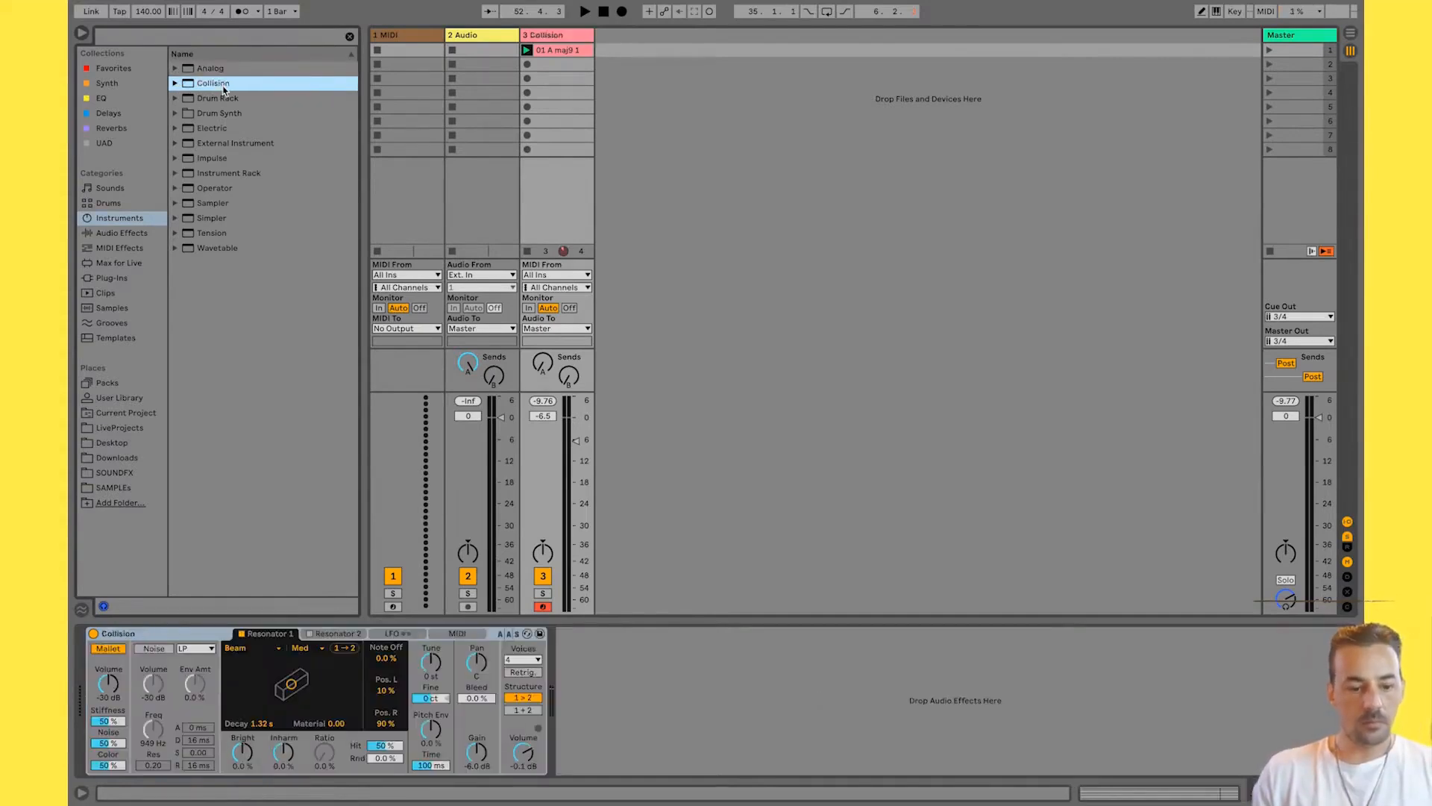
pyautogui.press('space')
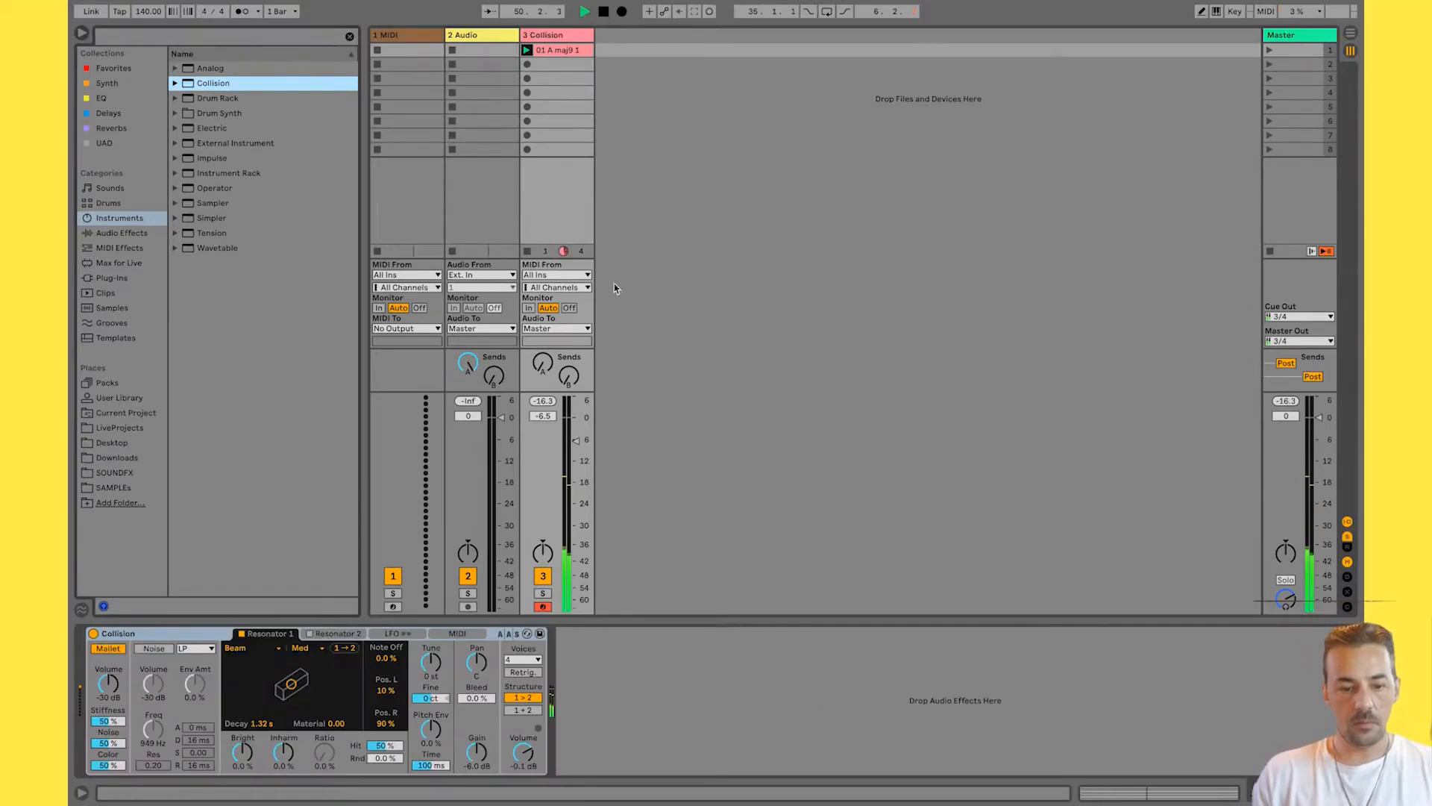
pyautogui.moveTo(575, 441); pyautogui.dragTo(575, 428)
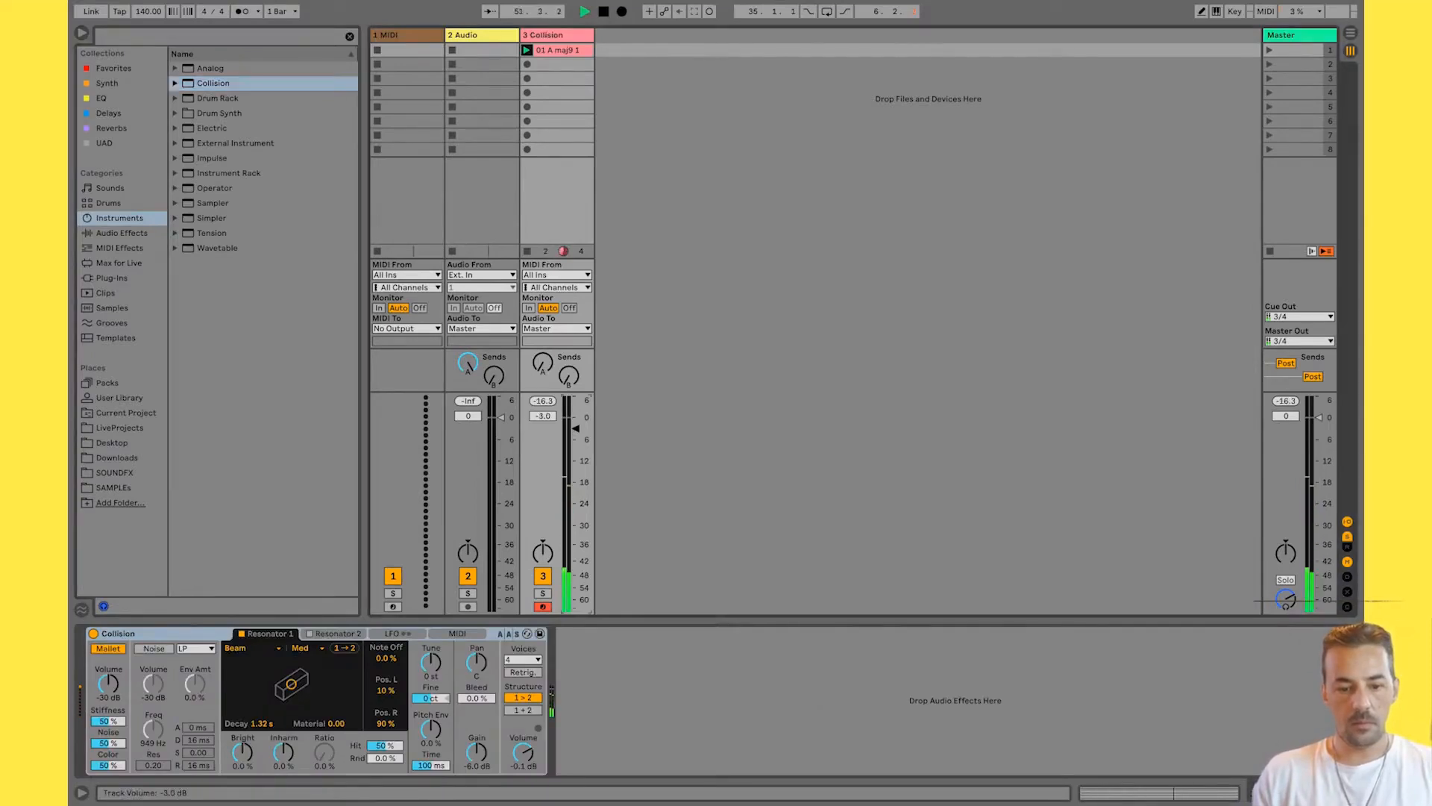
# Load Collision's Air Of Dread preset from the Ambient & Evolving folder and lower the track volume to about -15.5 dB during playback.
pyautogui.click(176, 84)
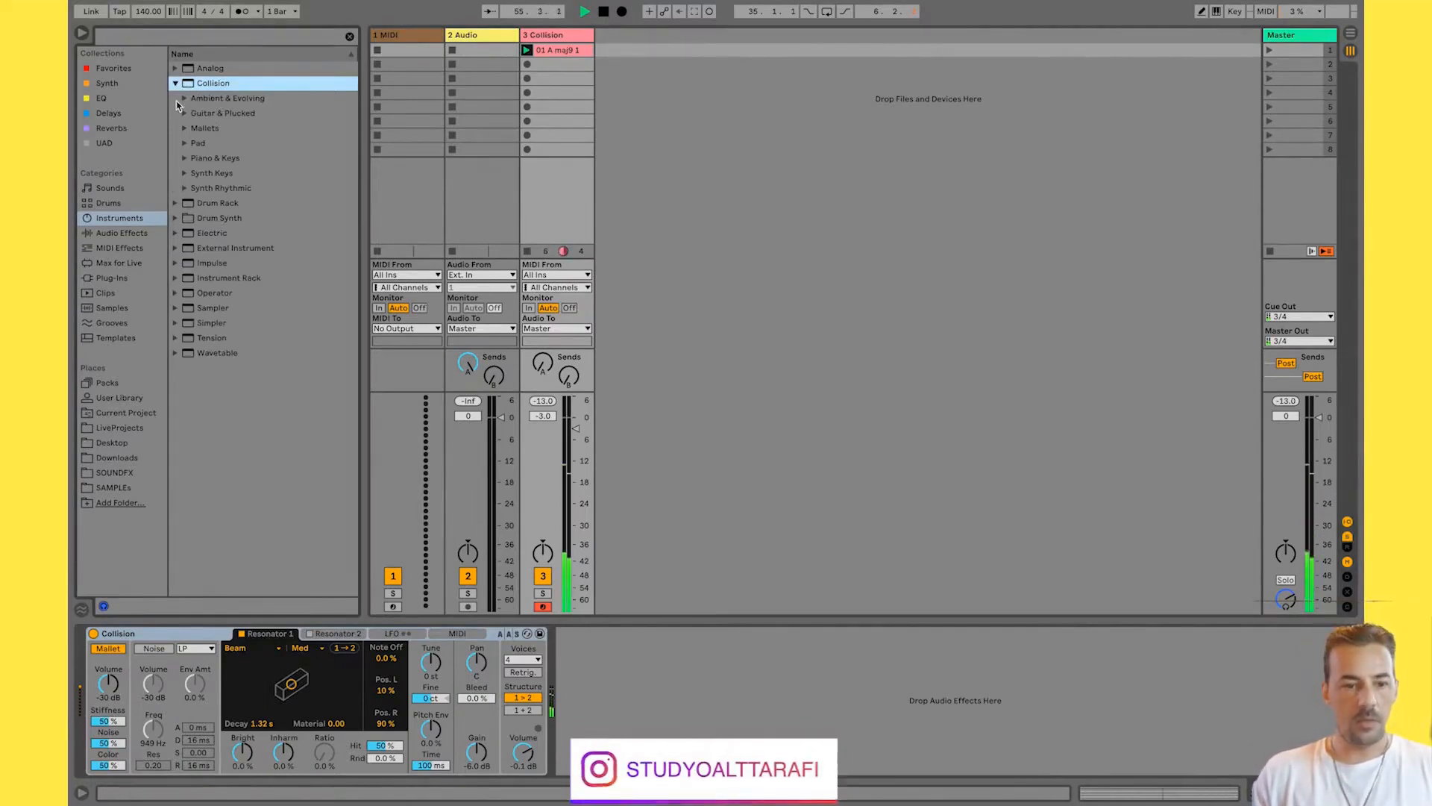
pyautogui.click(211, 99)
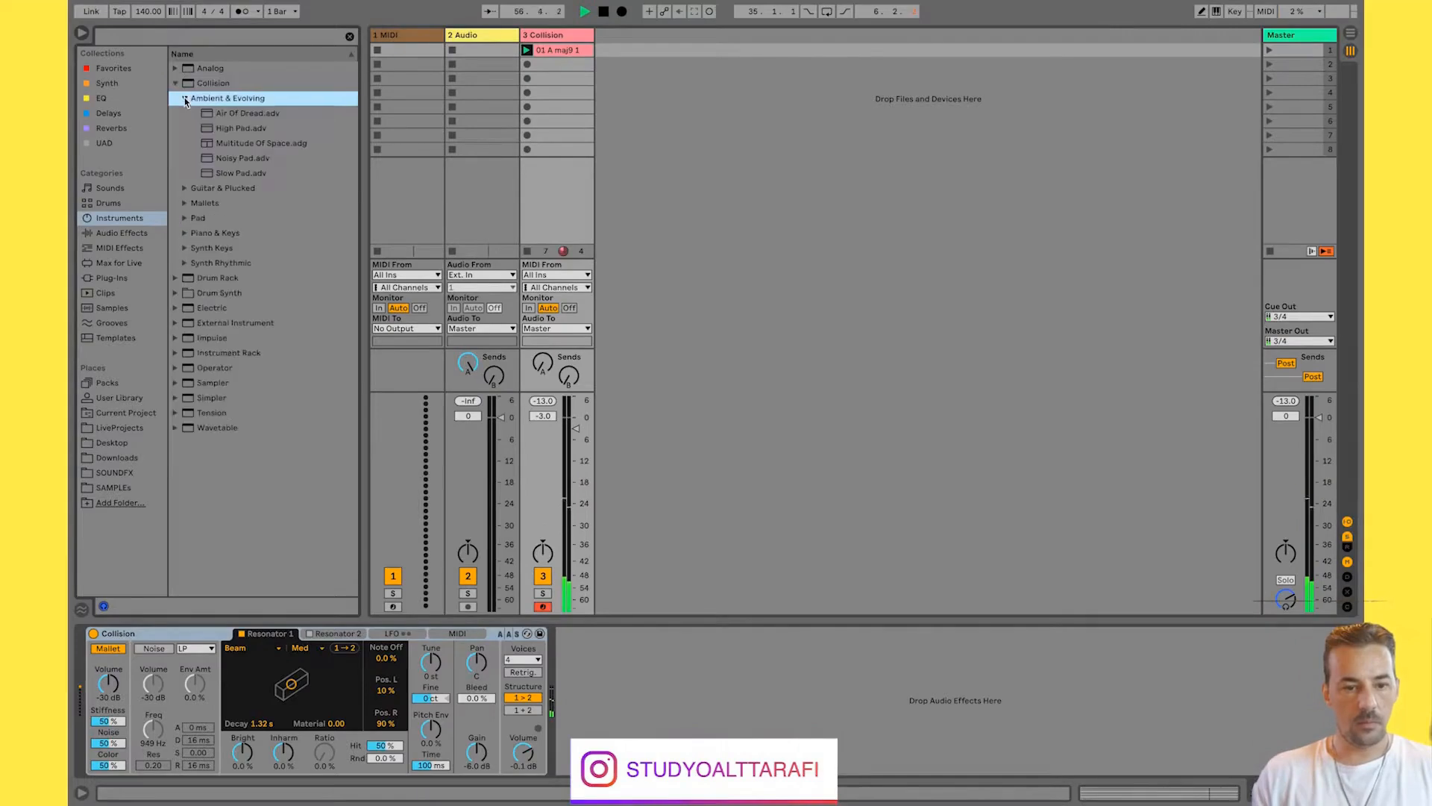
pyautogui.doubleClick(233, 116)
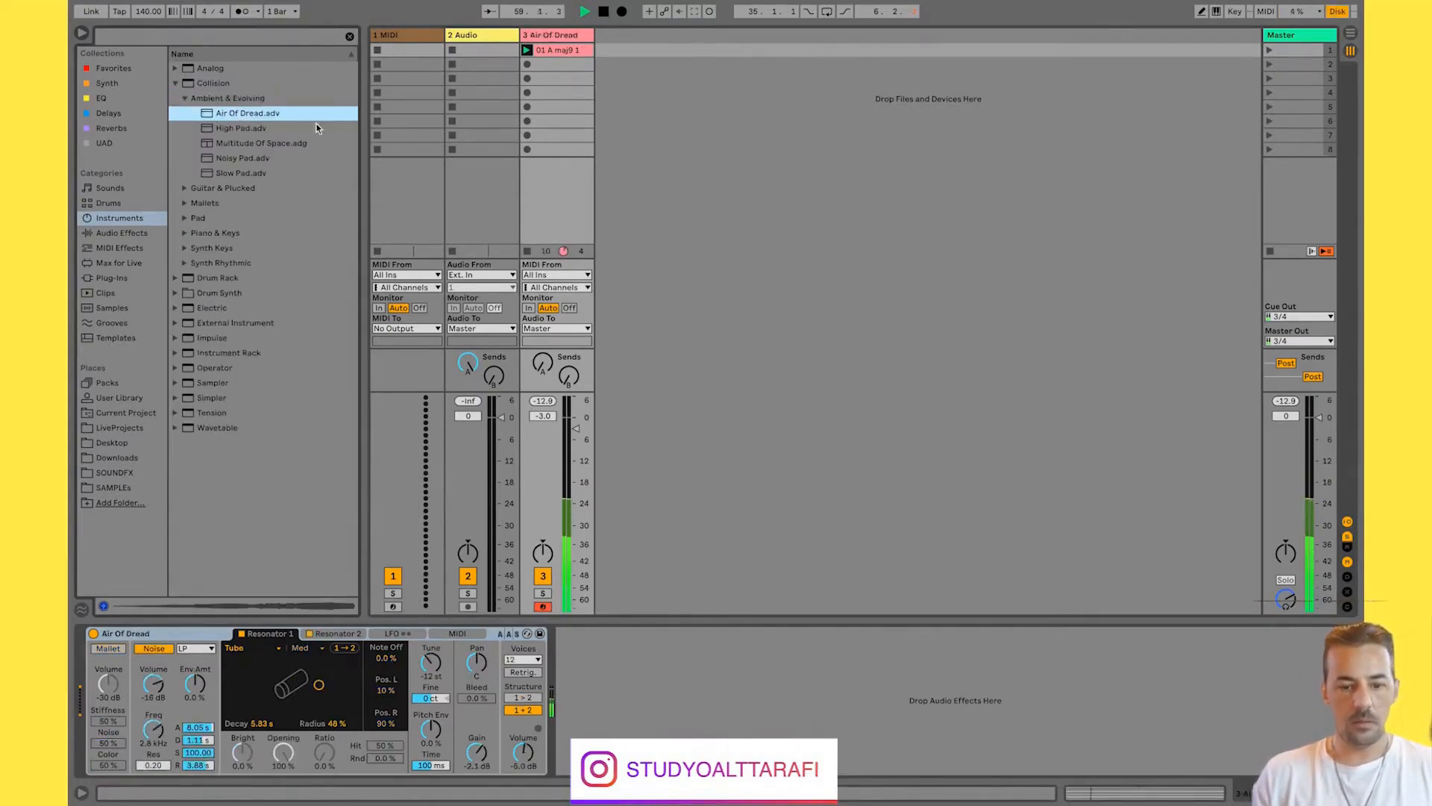
pyautogui.moveTo(579, 439); pyautogui.dragTo(577, 462)
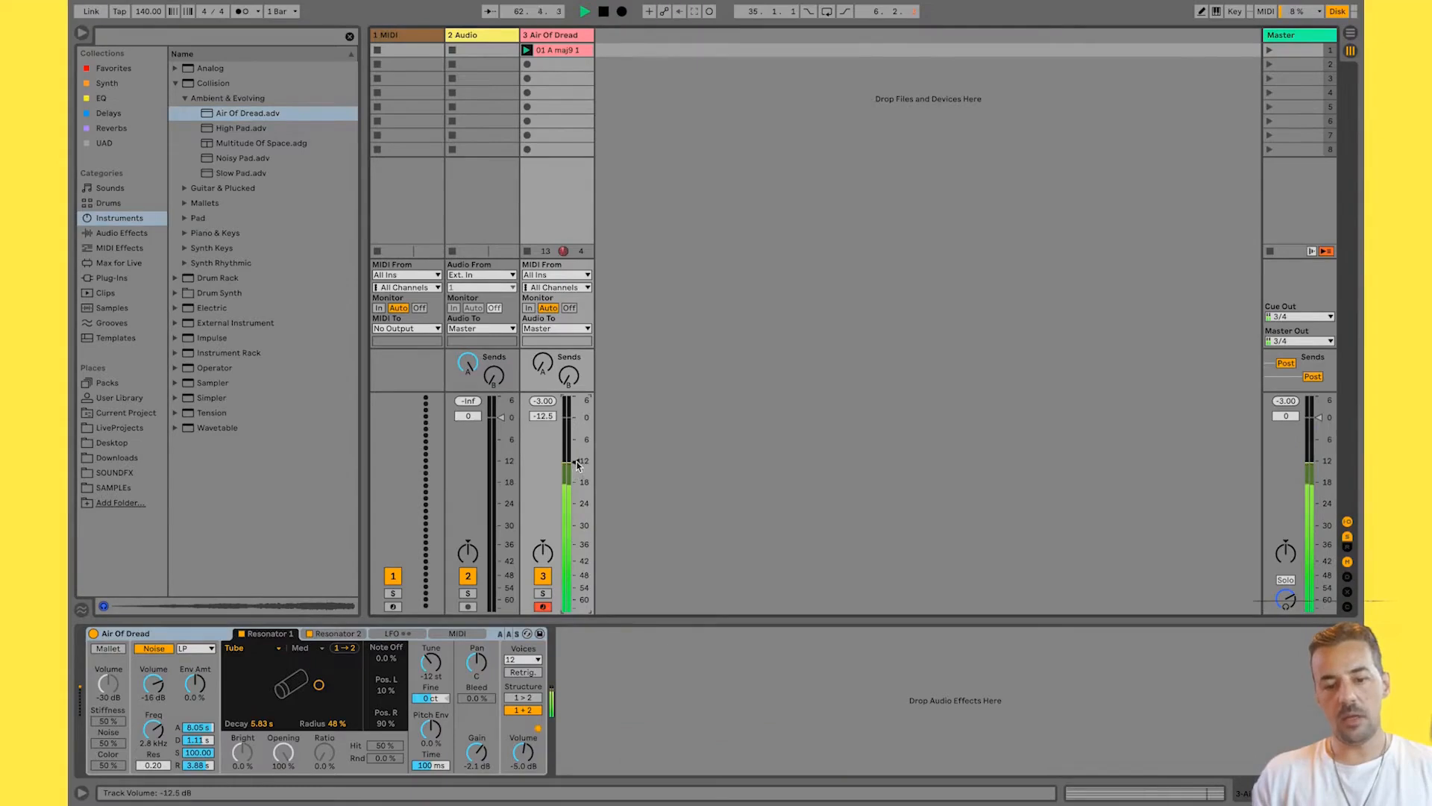
pyautogui.moveTo(575, 464); pyautogui.dragTo(576, 473)
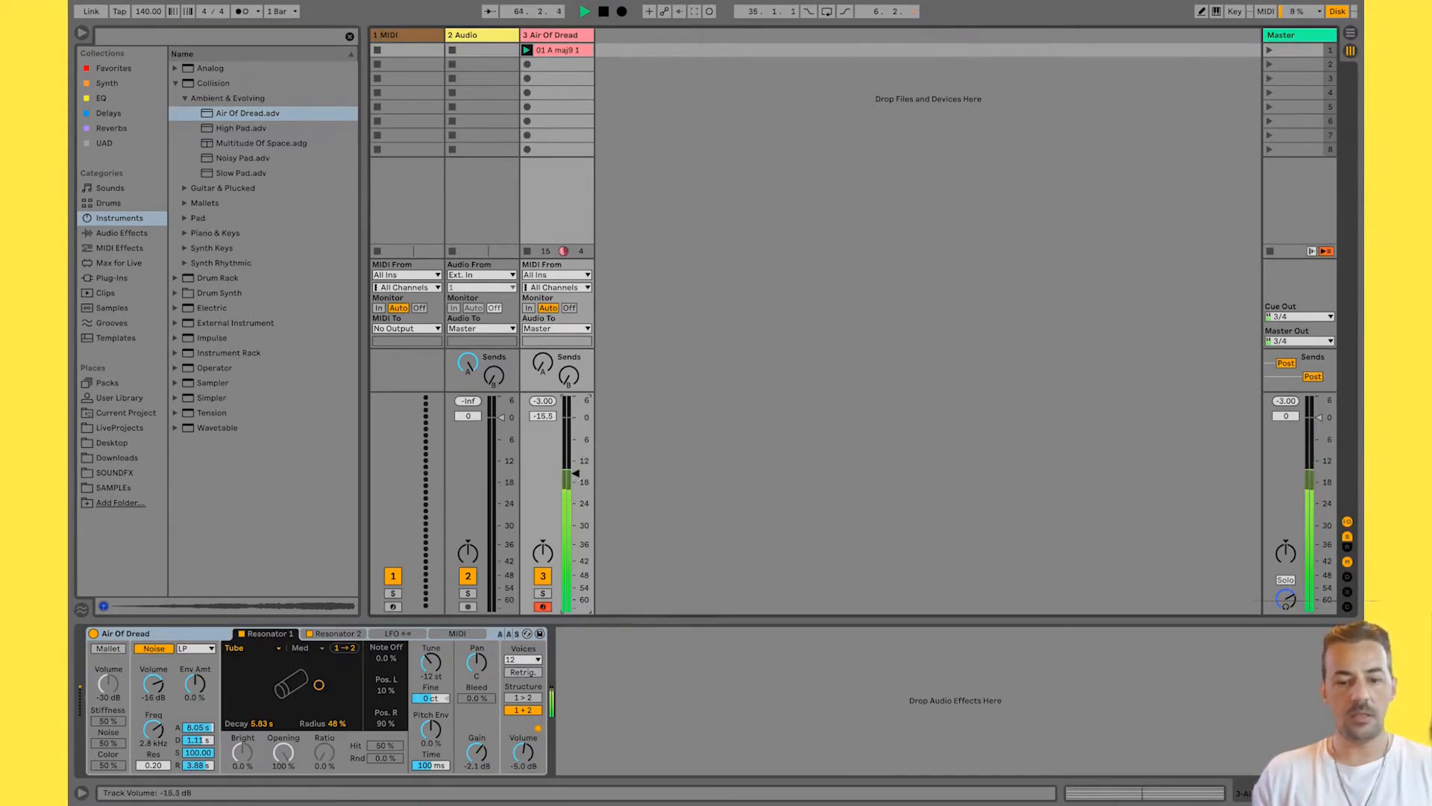
# Audition Collision's High Pad preset at a track volume of -15.3 dB, and expand Collision's Pad preset folder.
pyautogui.doubleClick(235, 130)
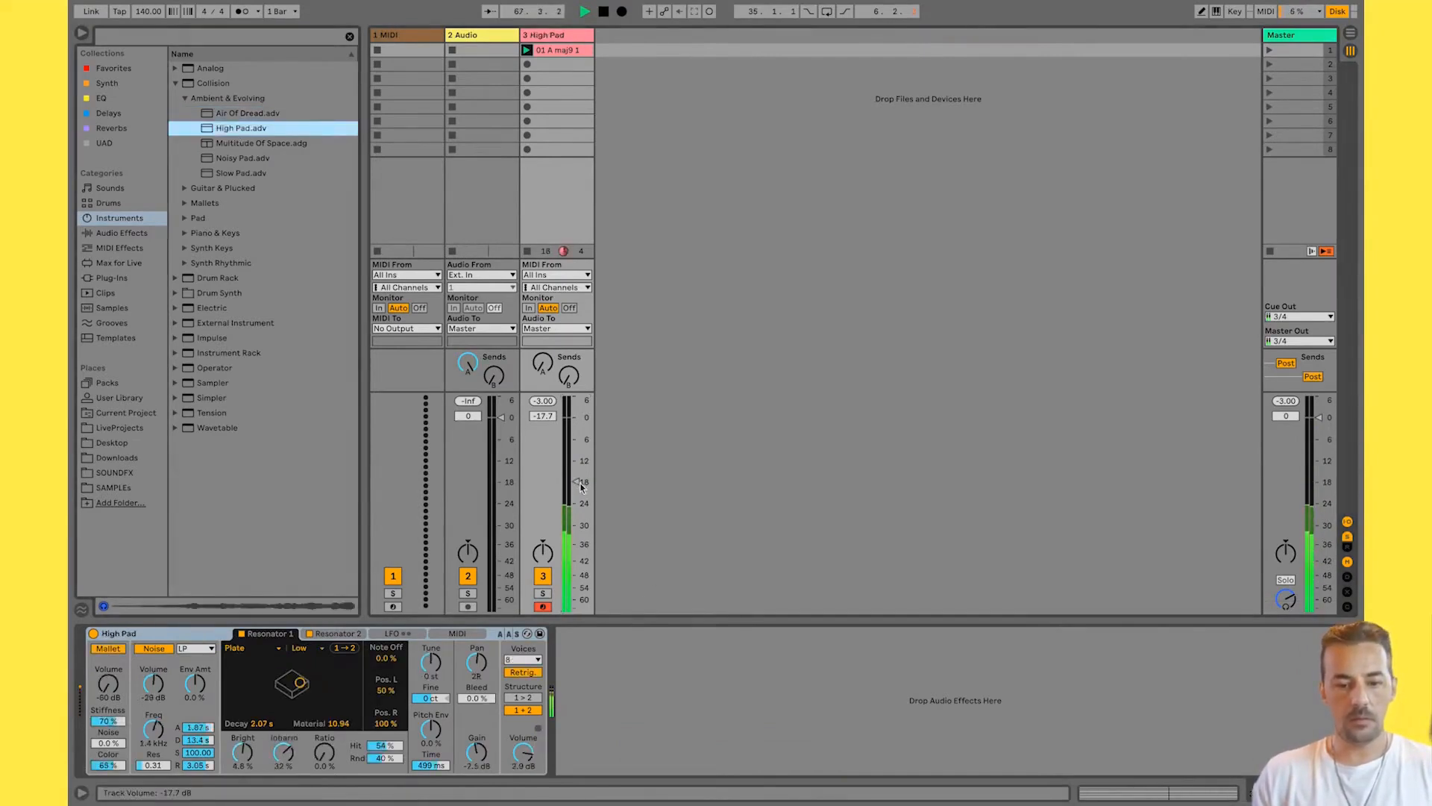
pyautogui.moveTo(580, 486); pyautogui.dragTo(580, 476)
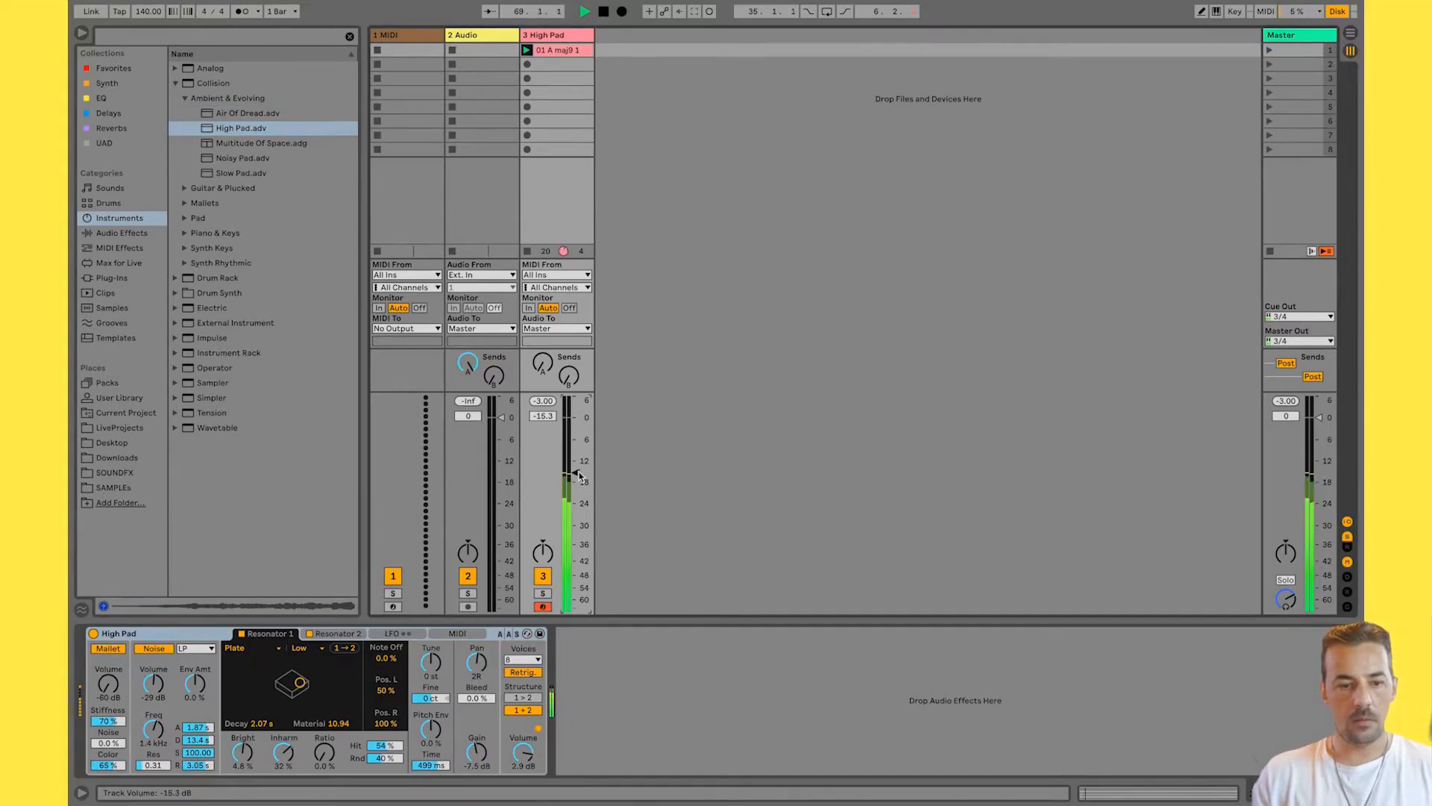
pyautogui.click(181, 220)
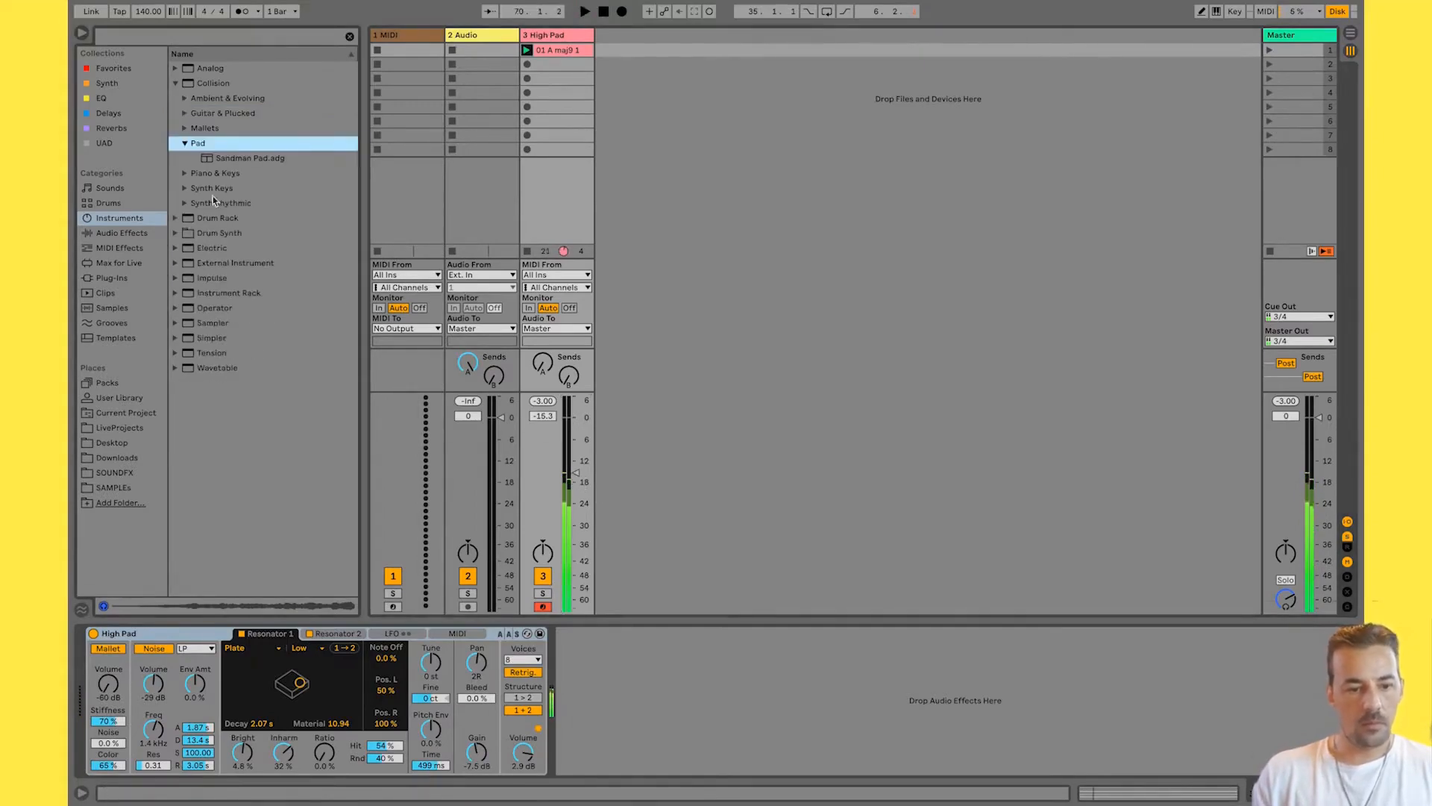
# Load Collision's Sandman Pad preset onto track 3 and audition the clip at a track volume of about -14.7 dB.
pyautogui.click(231, 158)
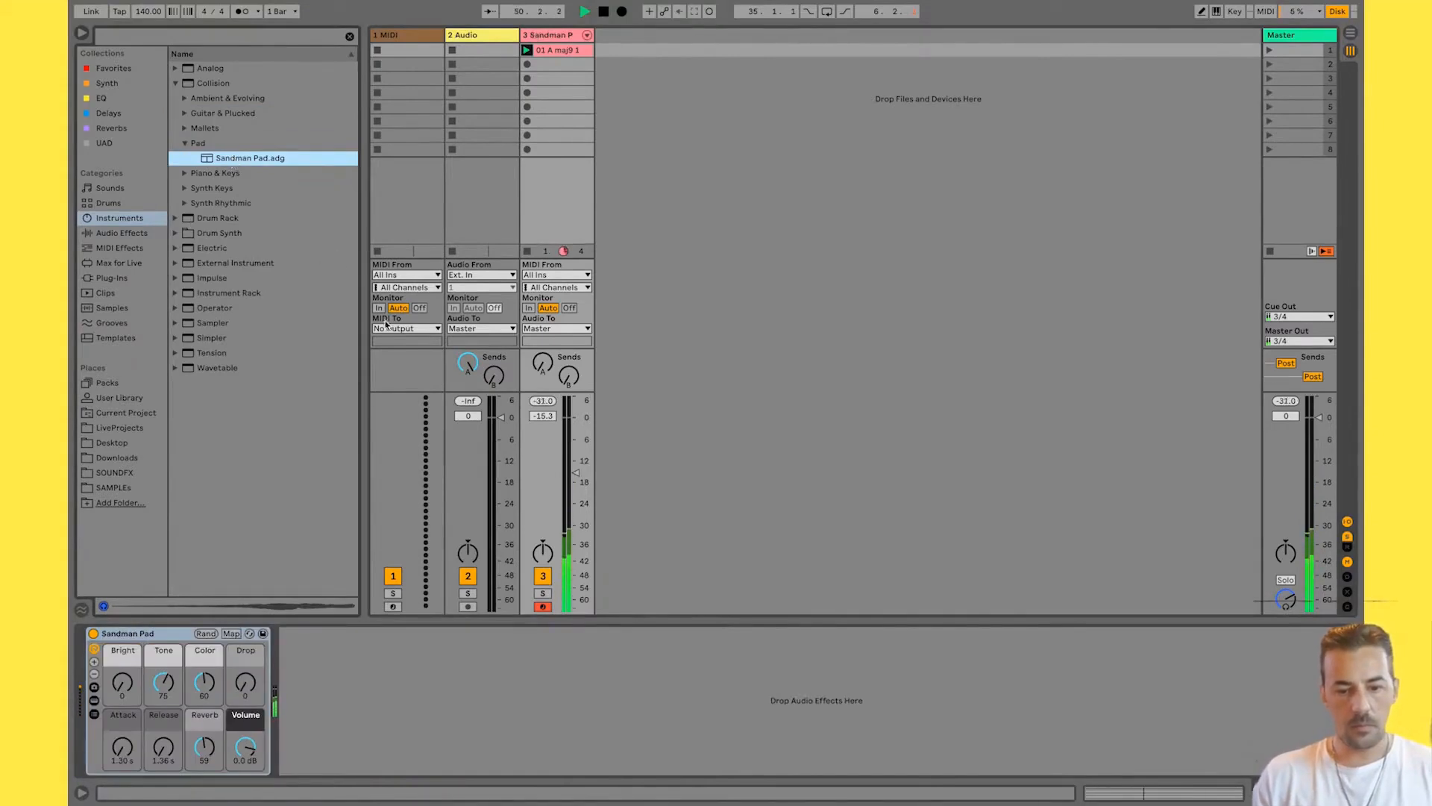
pyautogui.moveTo(575, 473); pyautogui.dragTo(575, 473)
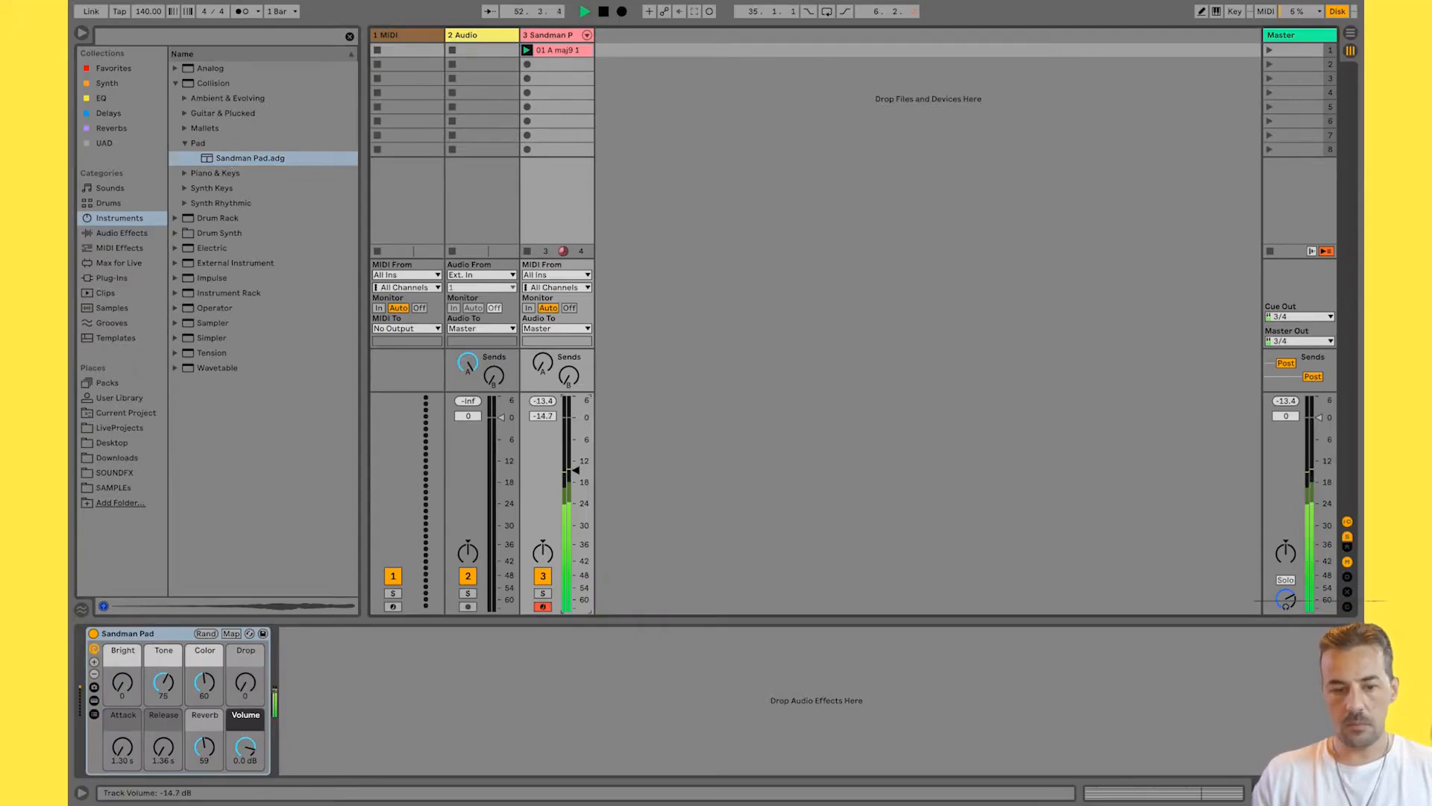
pyautogui.press('space')
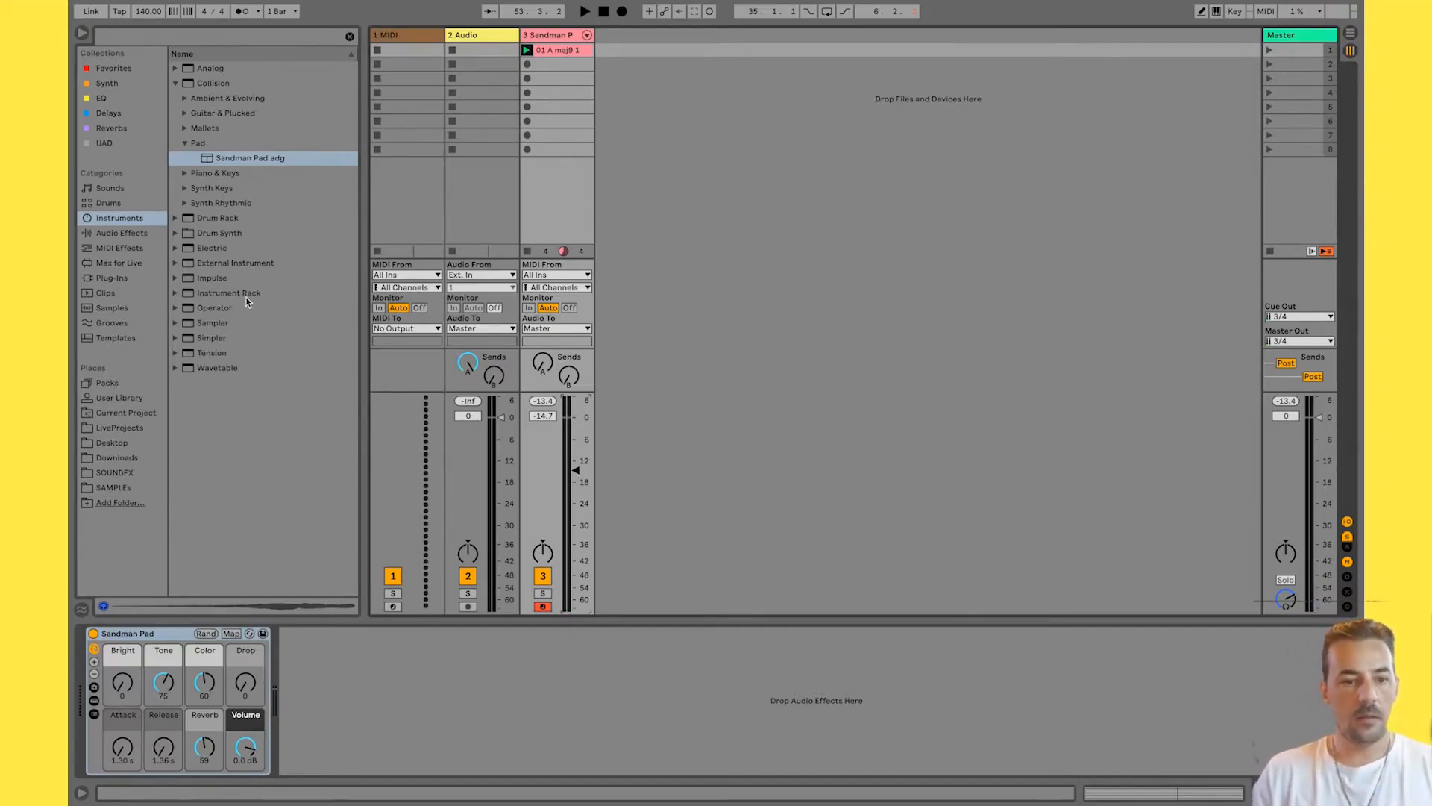
# Collapse the Collision presets and replace the instrument on track 3 with an empty Drum Rack.
pyautogui.click(175, 84)
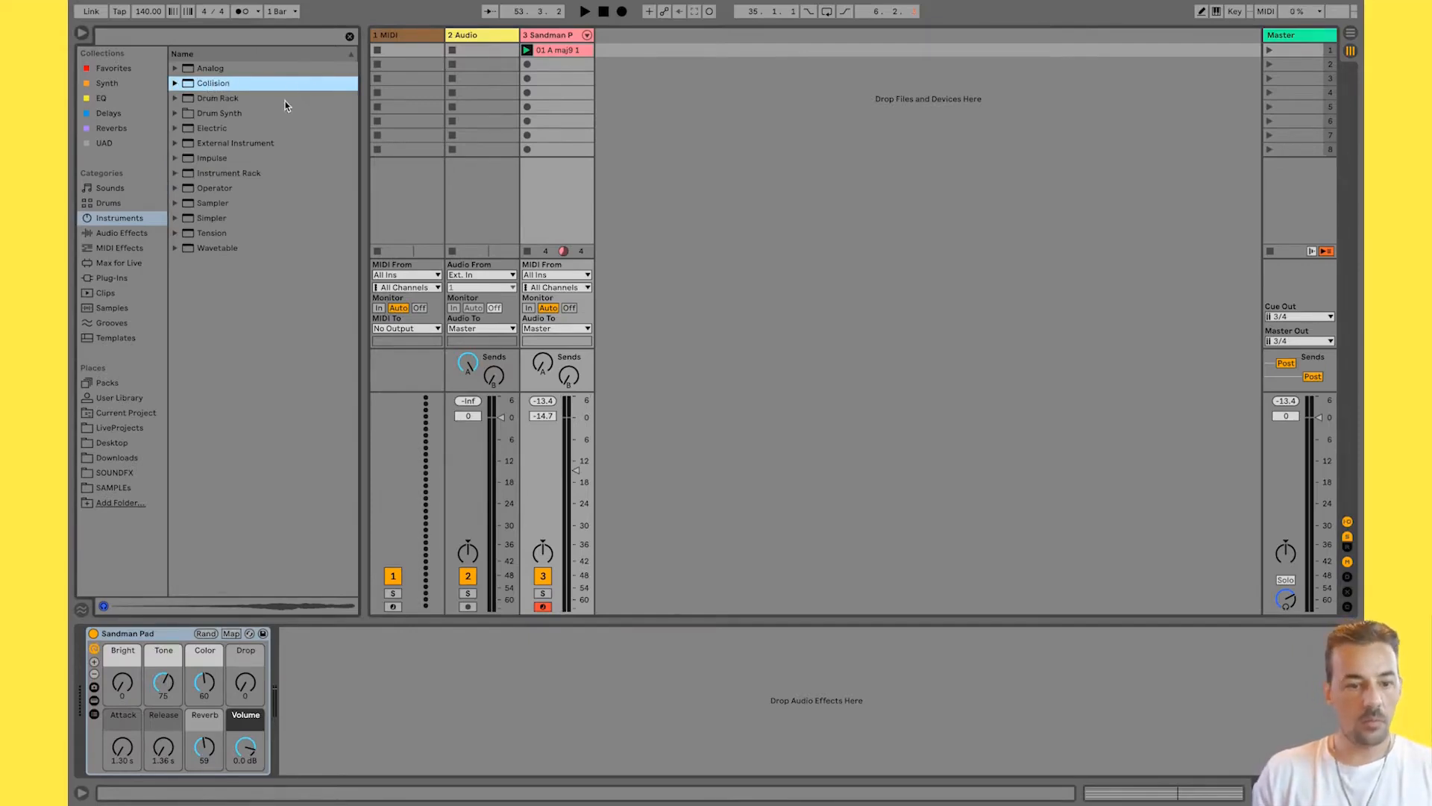
pyautogui.click(204, 100)
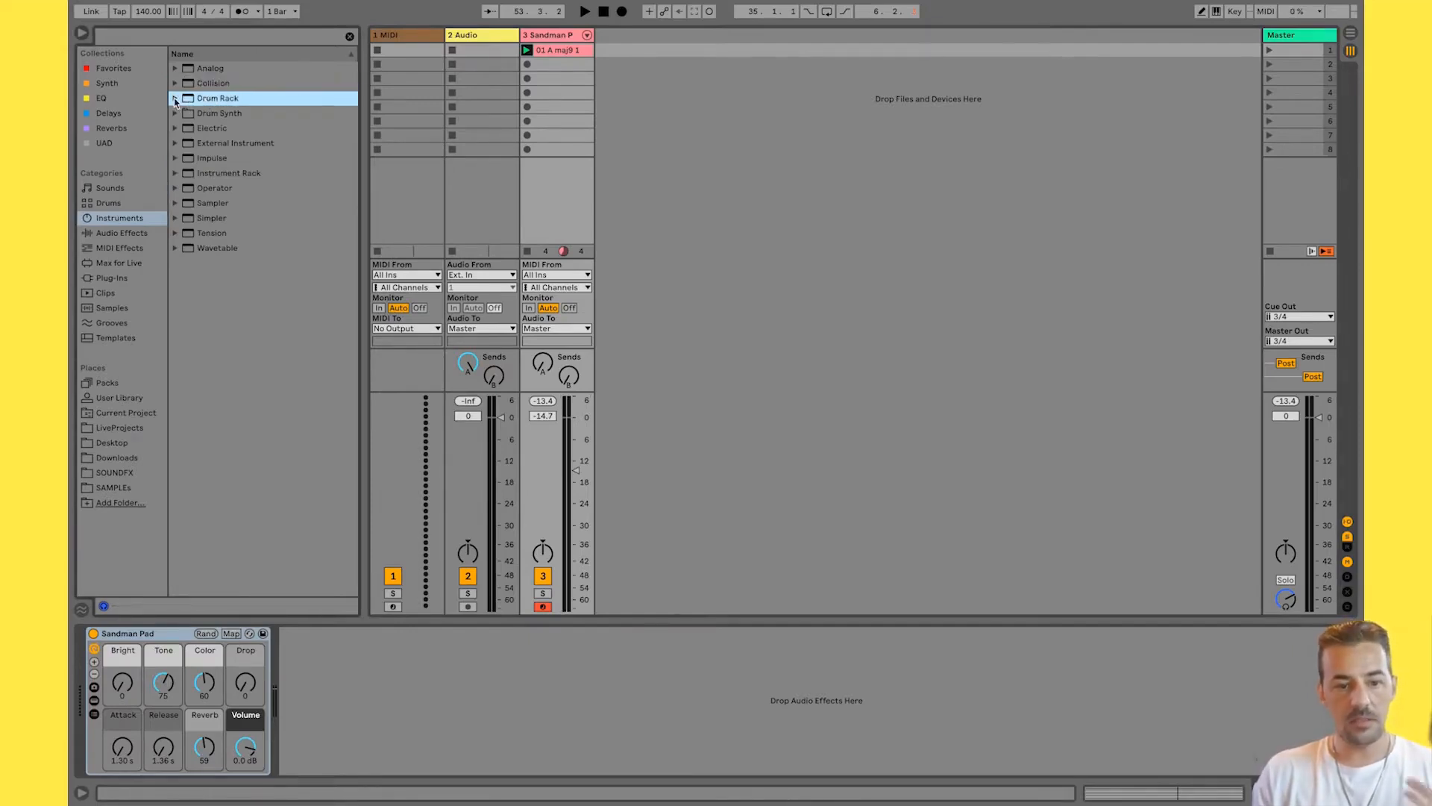
pyautogui.doubleClick(212, 99)
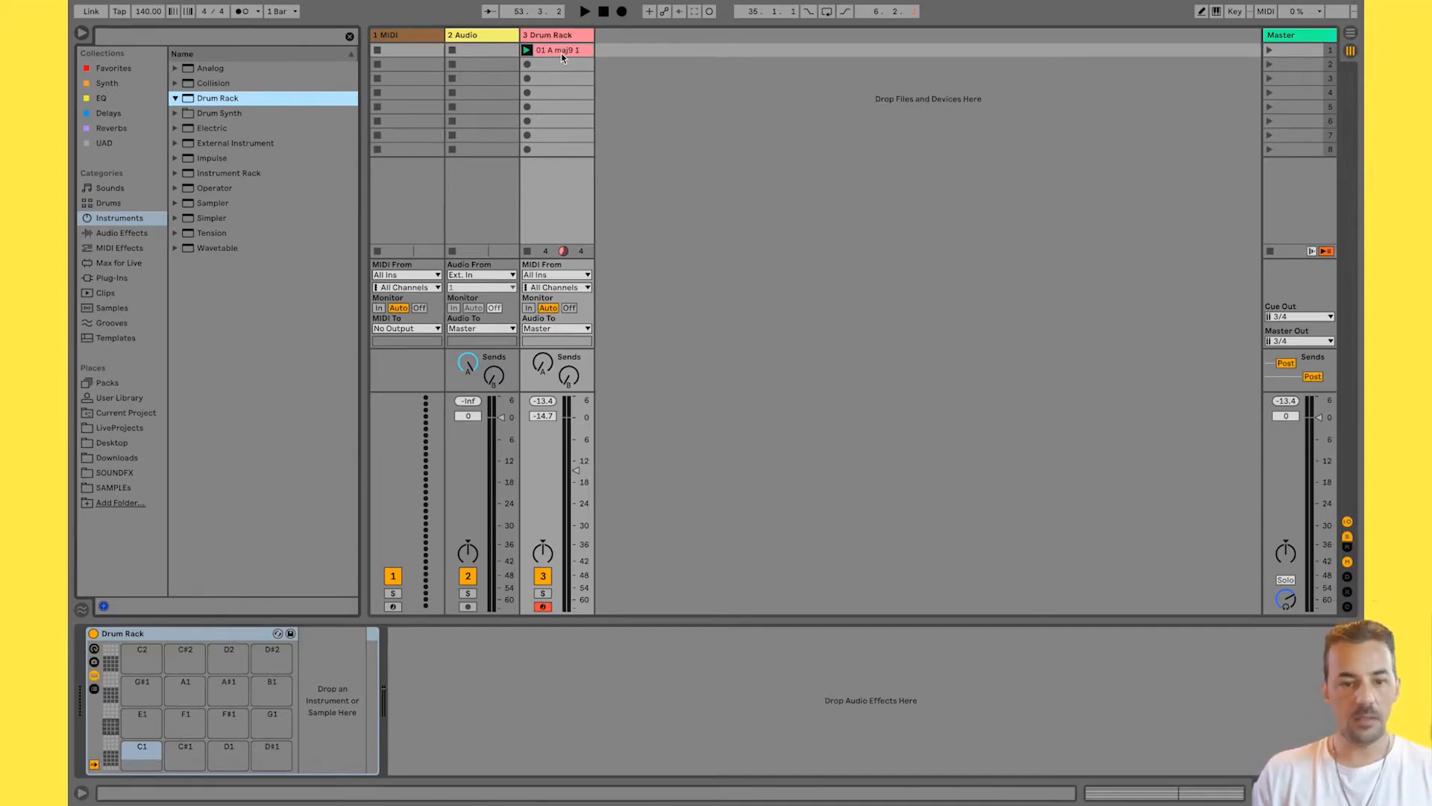
# Load DS Clang from the Drum Synth folder onto track 3 and audition it, raising the track volume to about -9.2 dB.
pyautogui.click(176, 113)
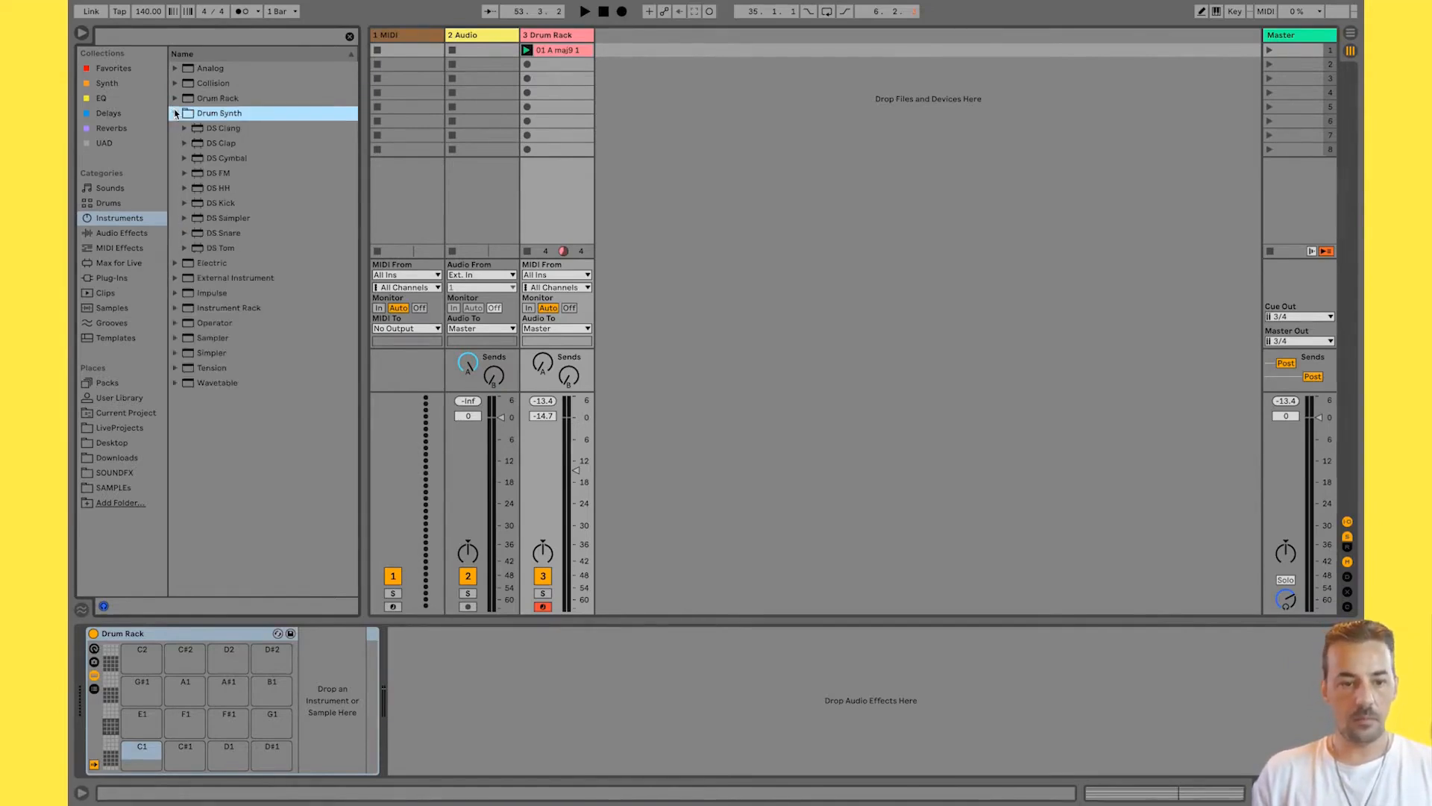
pyautogui.click(220, 117)
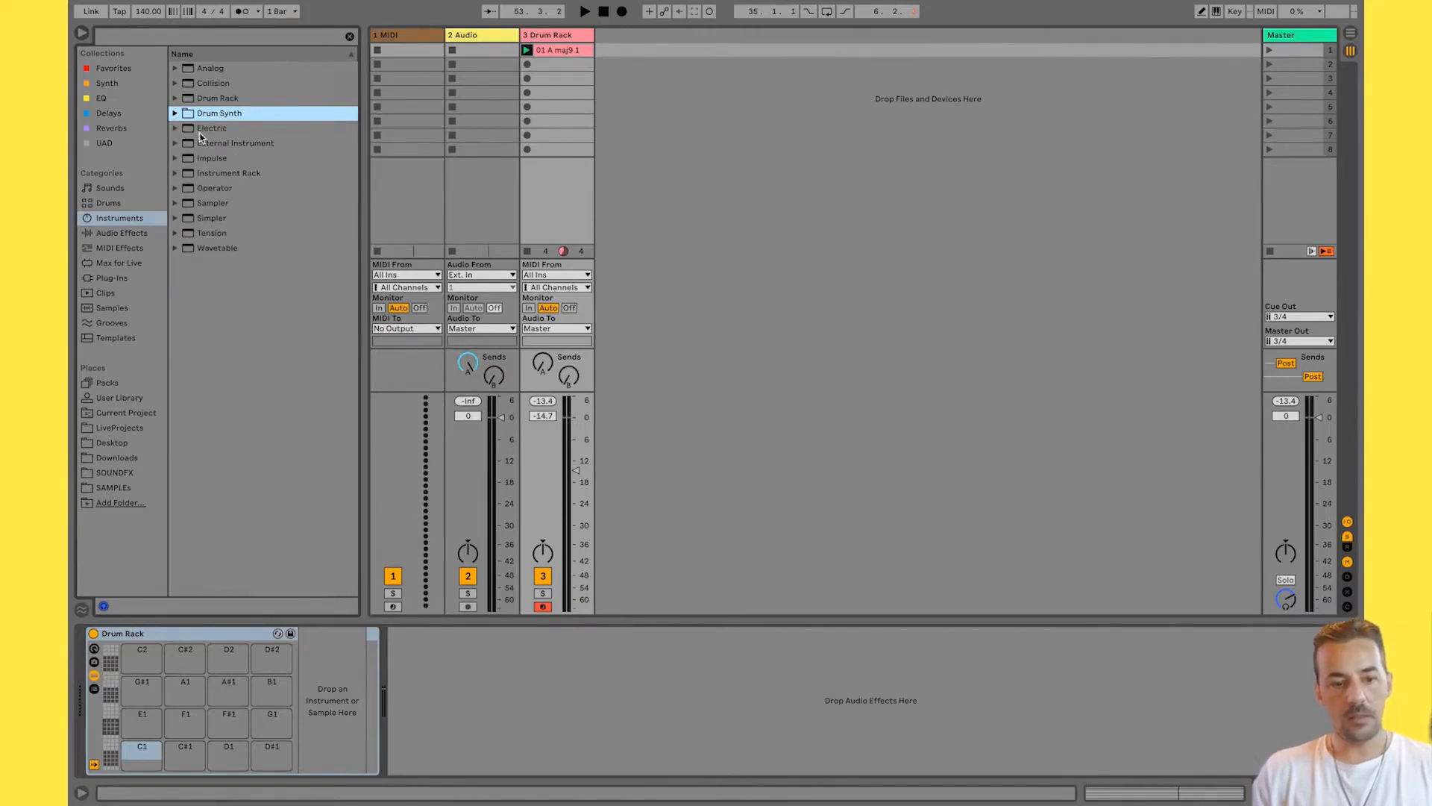
pyautogui.click(176, 113)
pyautogui.click(212, 128)
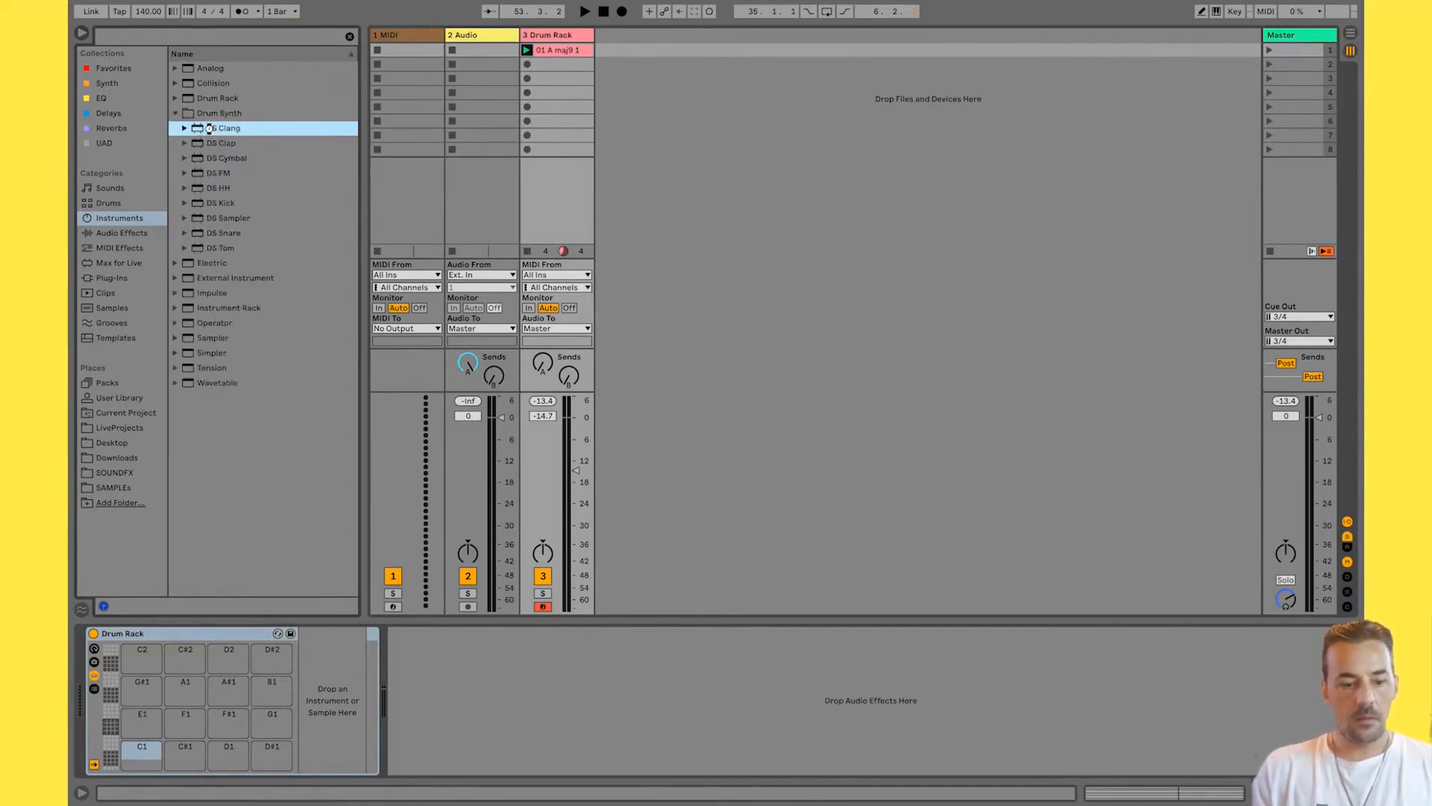
pyautogui.doubleClick(211, 130)
pyautogui.press('space')
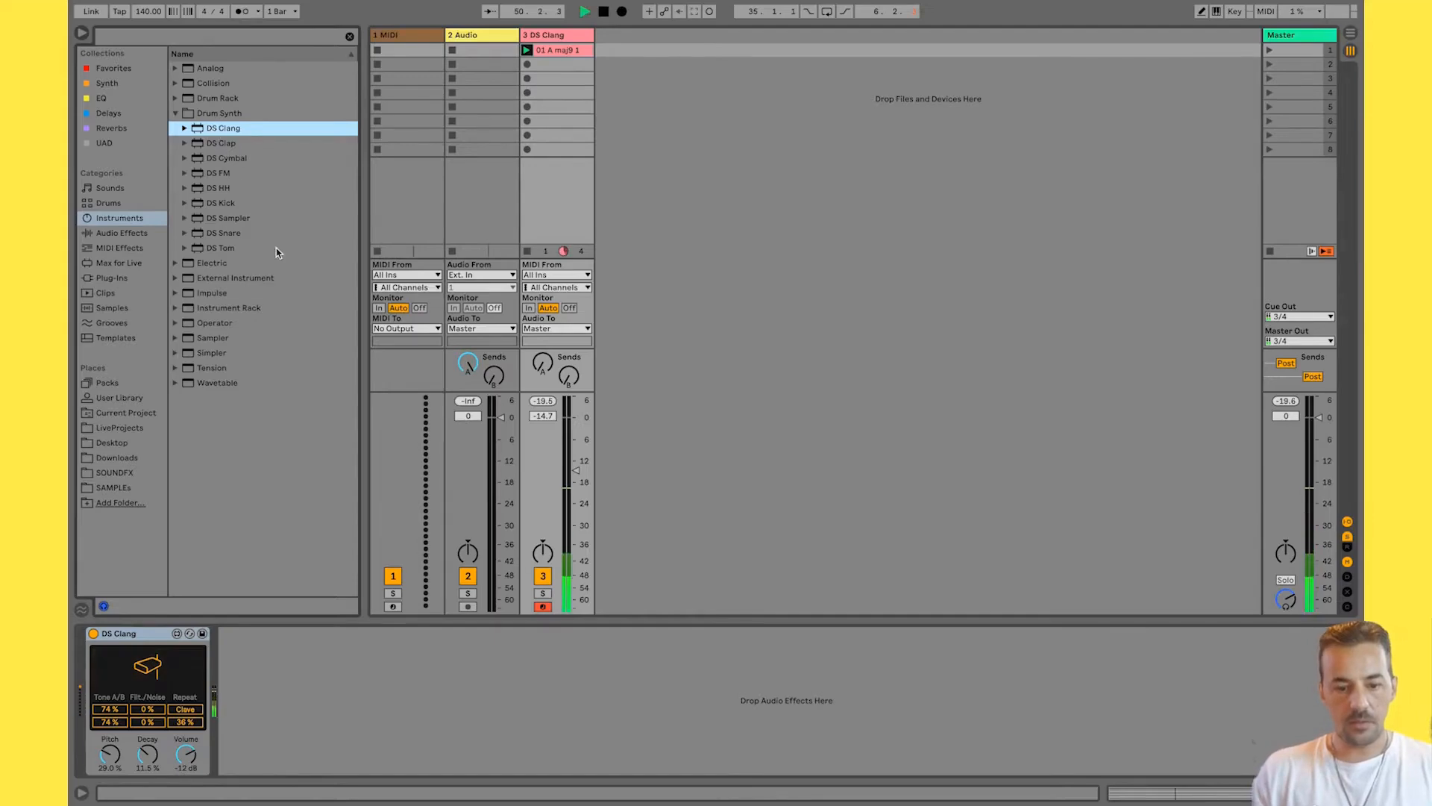
pyautogui.moveTo(563, 449); pyautogui.dragTo(563, 429)
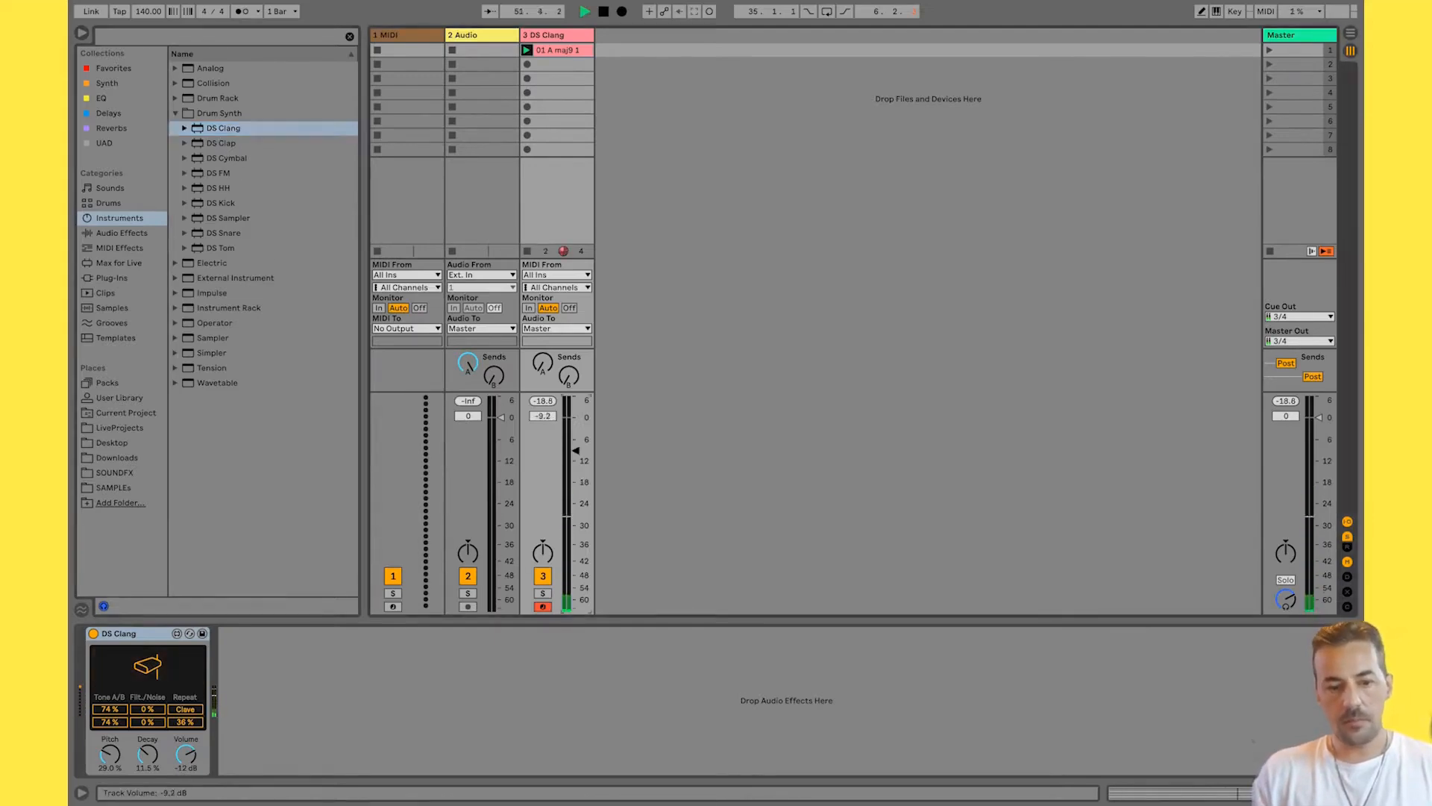
pyautogui.press('space')
# Replace the instrument on track 3 with DS Clap, audition the clip through it, and collapse the Drum Synth folder.
pyautogui.doubleClick(202, 146)
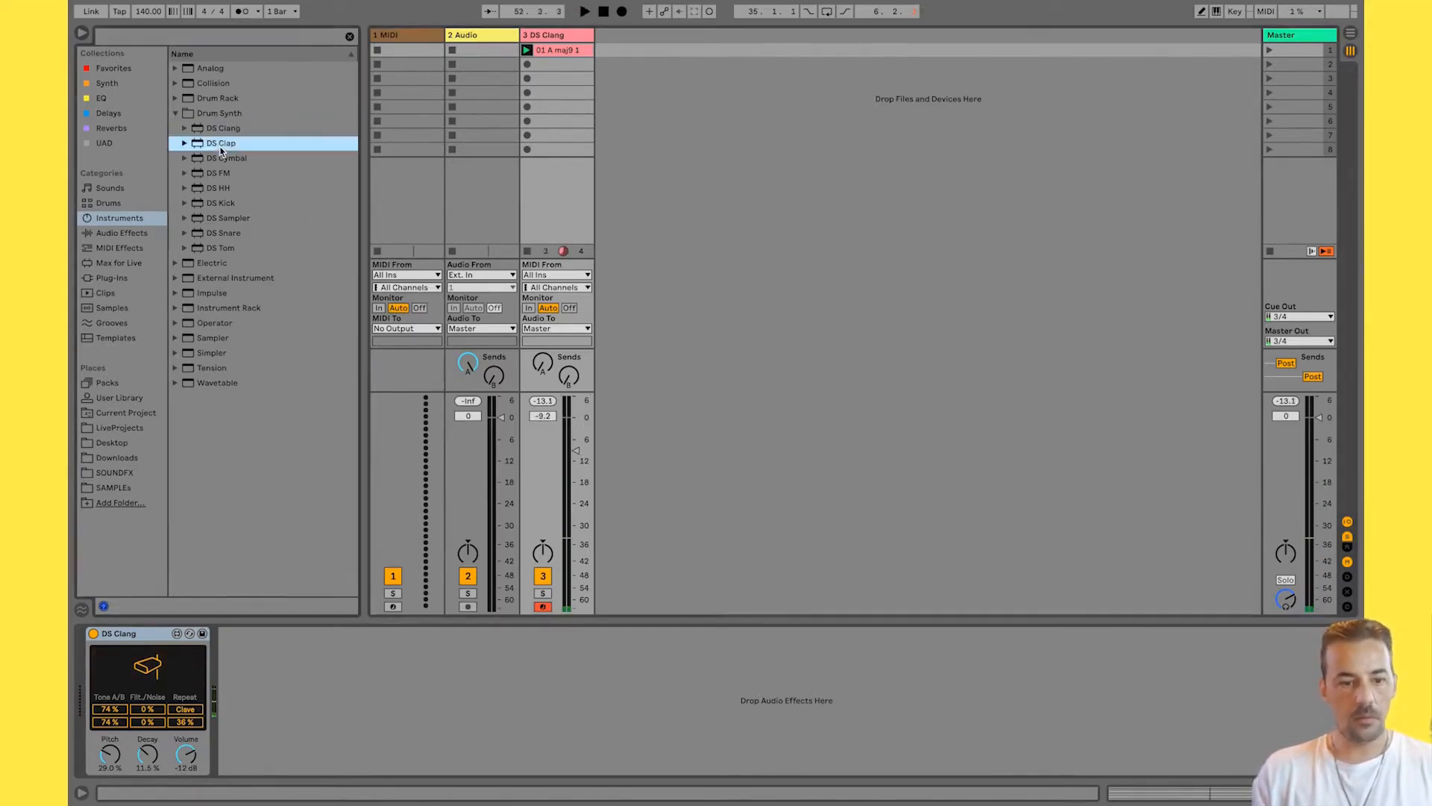
pyautogui.press('space')
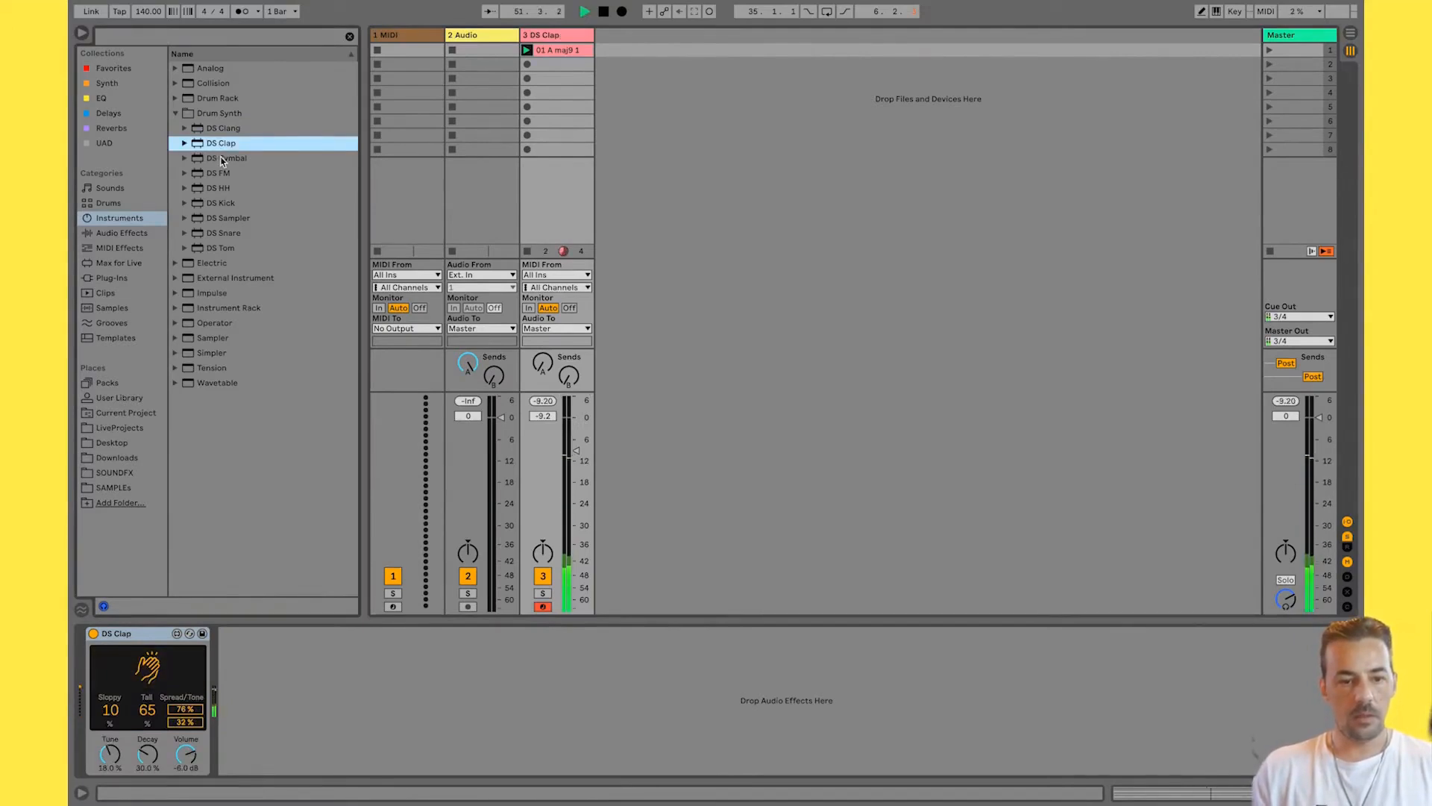
pyautogui.click(181, 105)
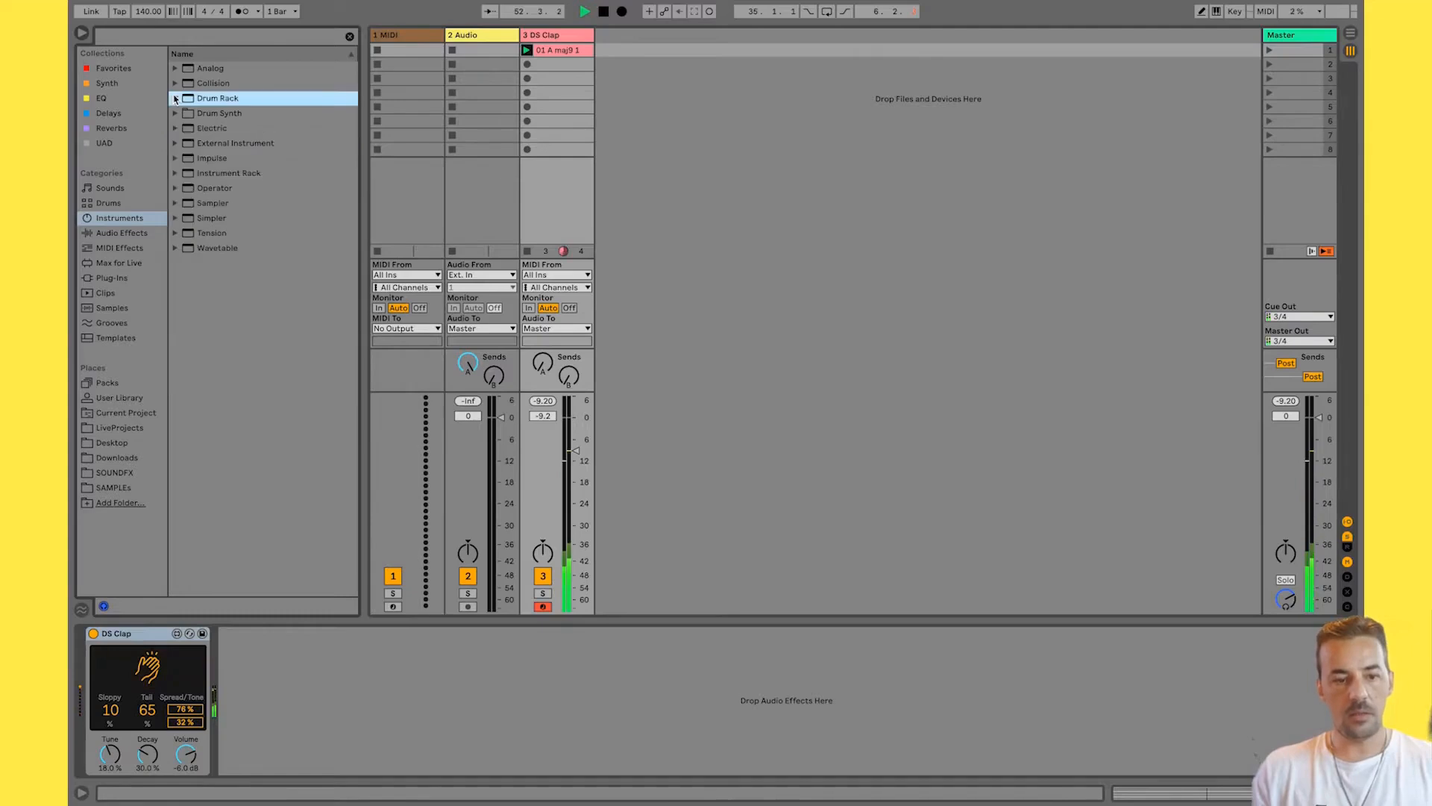
pyautogui.click(177, 90)
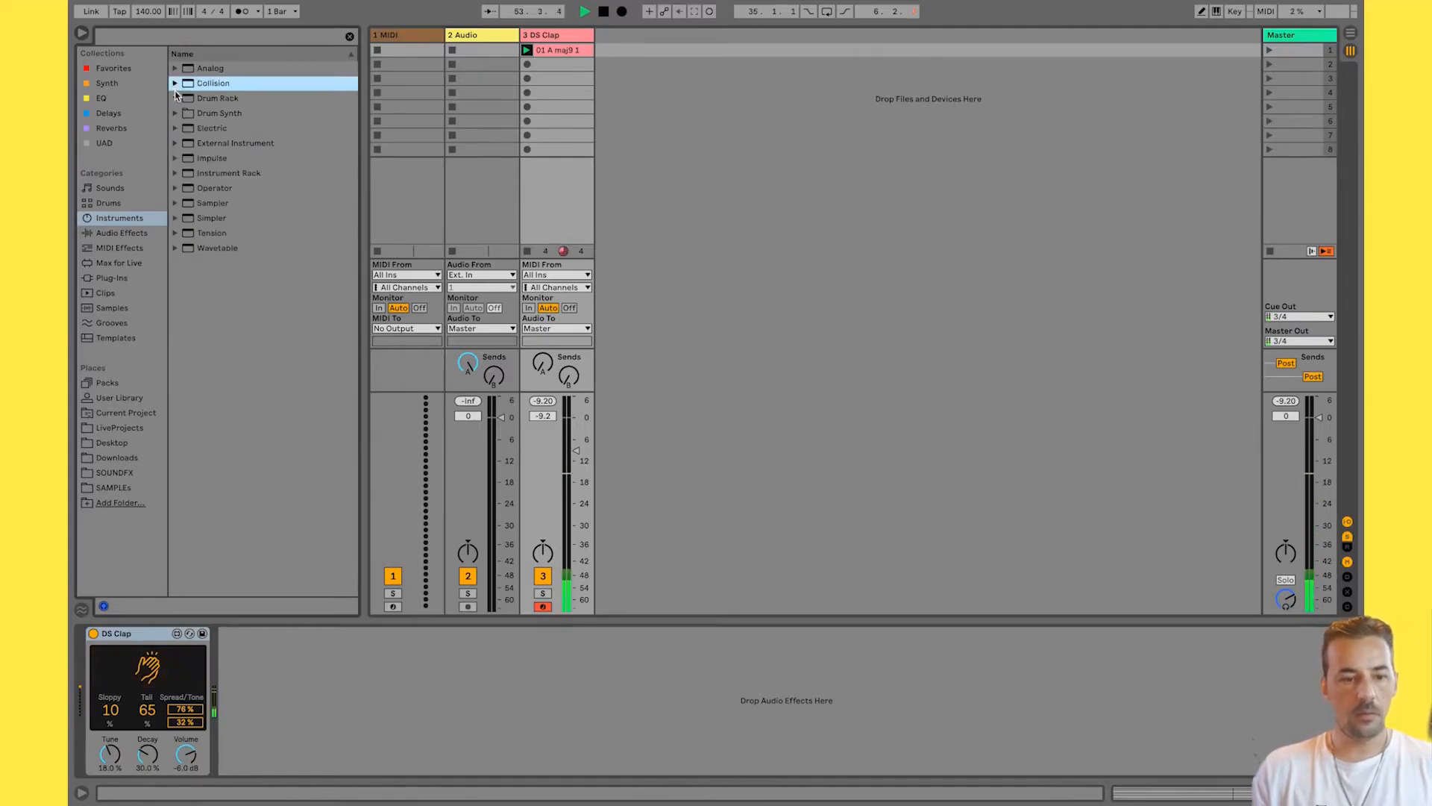
pyautogui.press('space')
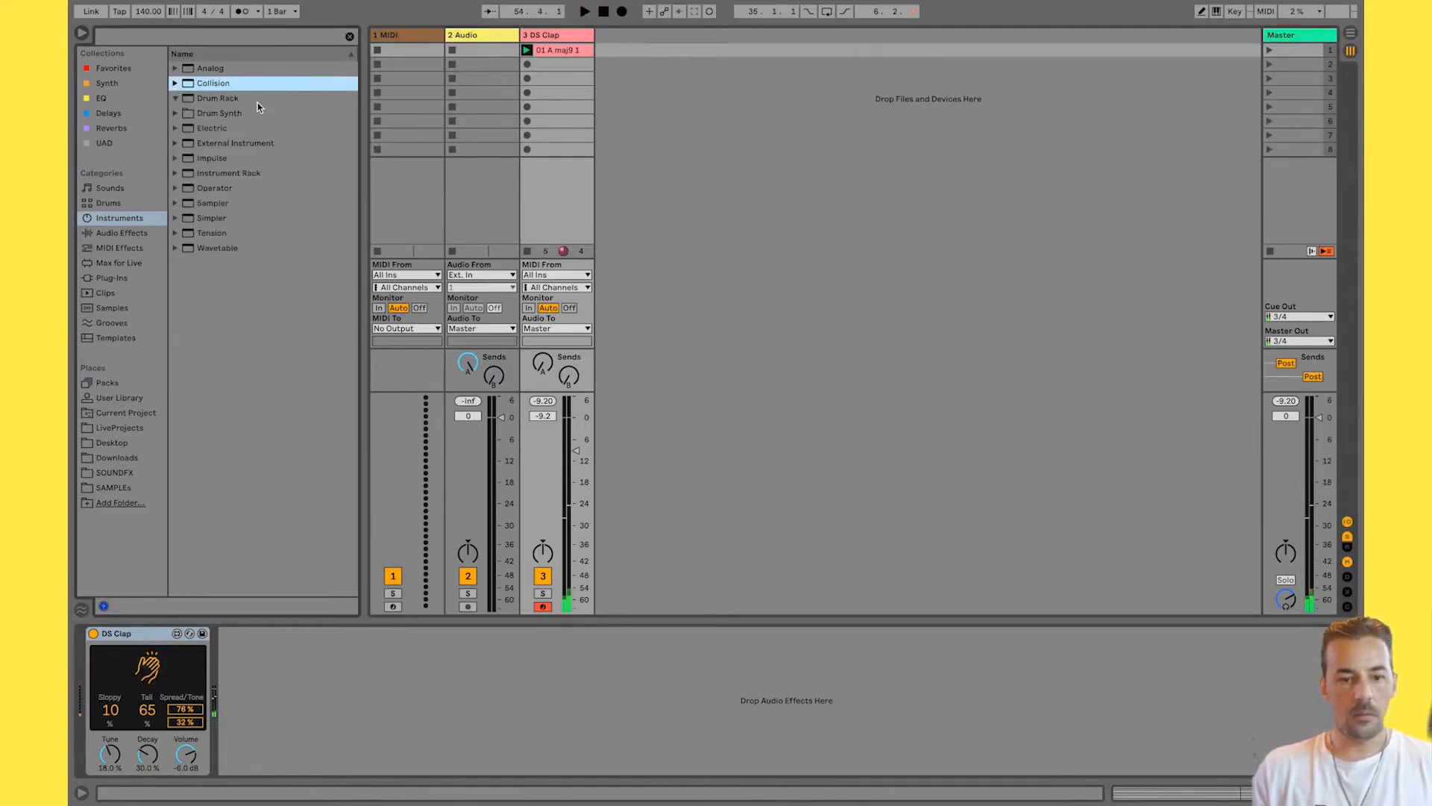
# Browse the kits in the Drums category, load 505 Core Kit onto track 3, and launch the A maj9 clip.
pyautogui.click(116, 203)
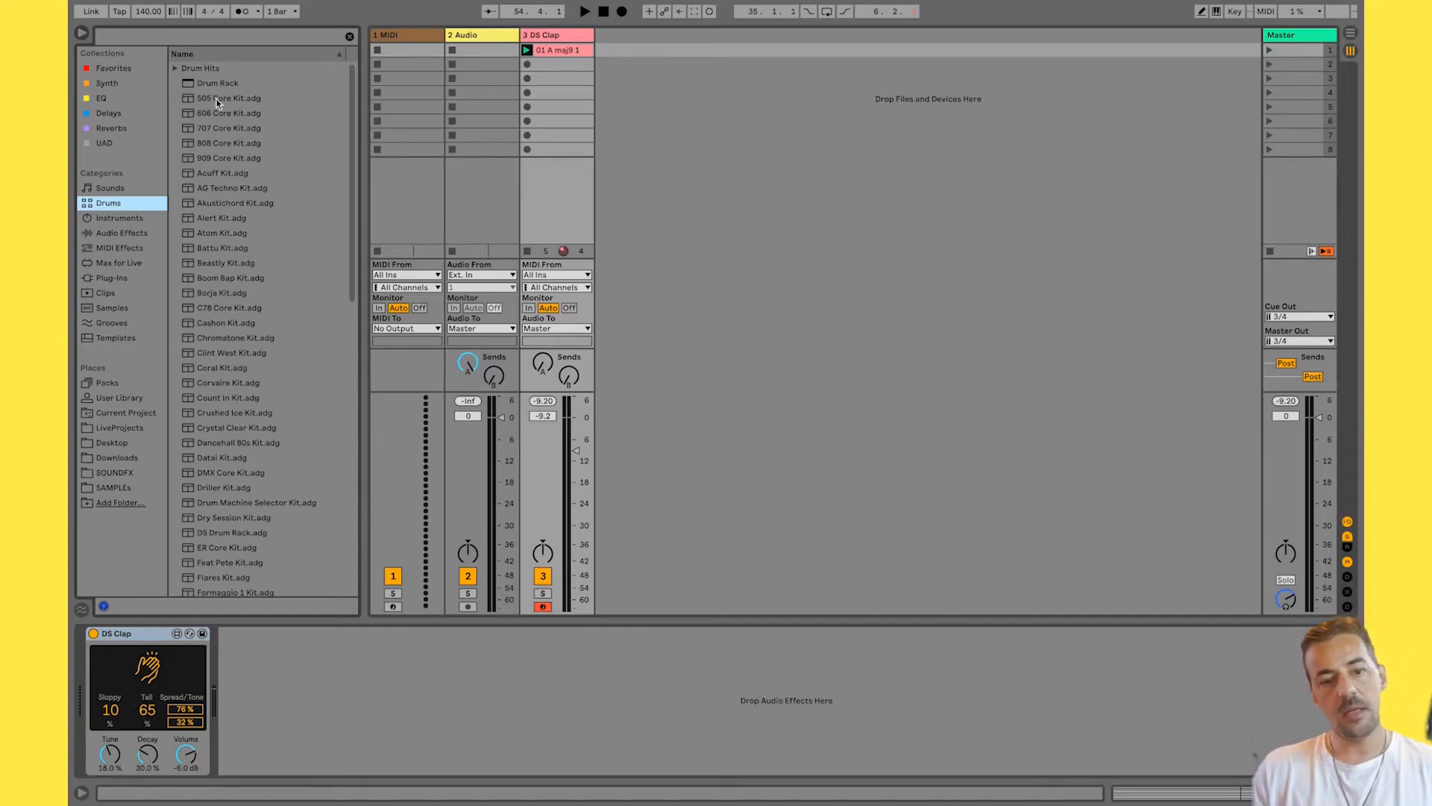
pyautogui.scroll(-2, 216, 103)
pyautogui.scroll(2, 217, 103)
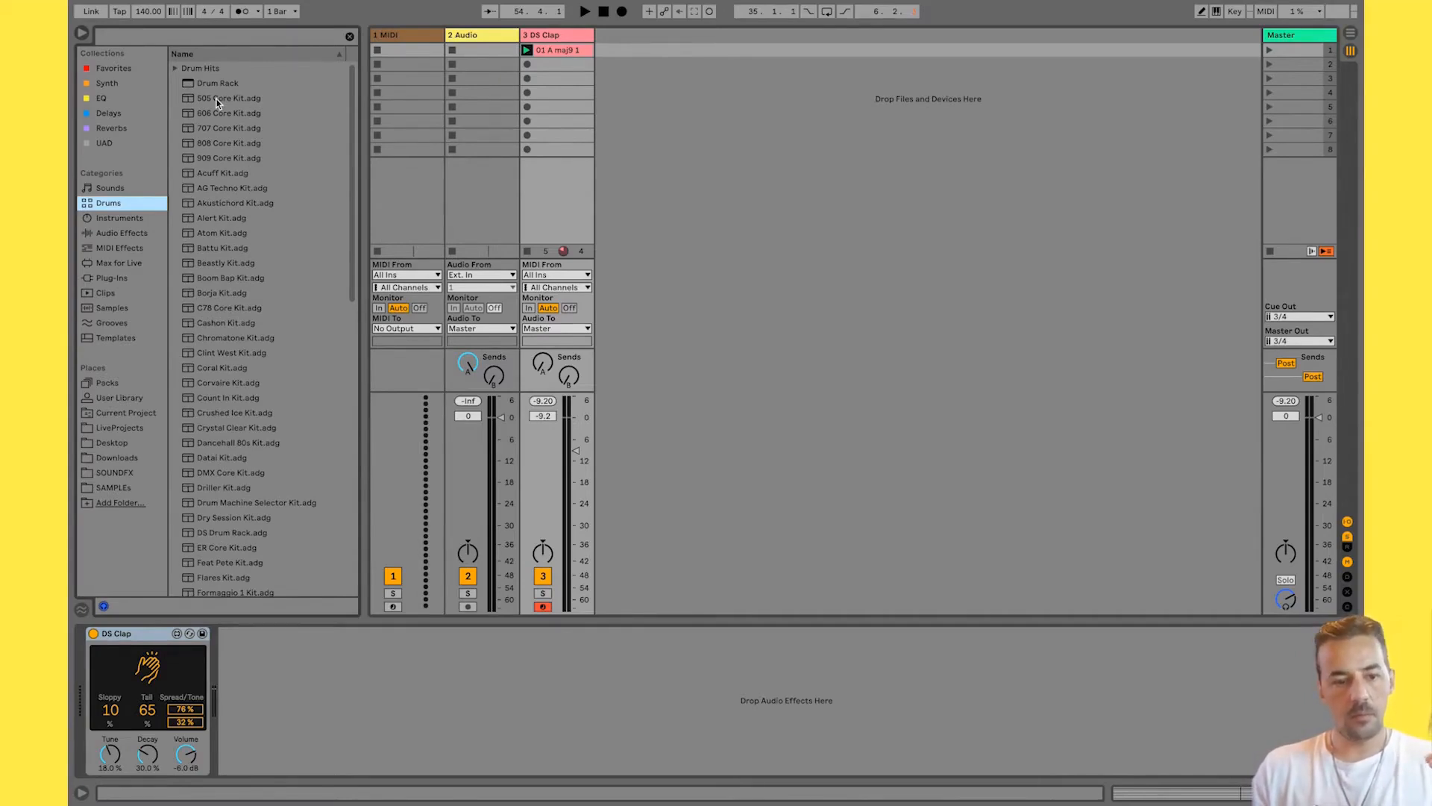
pyautogui.scroll(-2, 218, 103)
pyautogui.scroll(2, 217, 103)
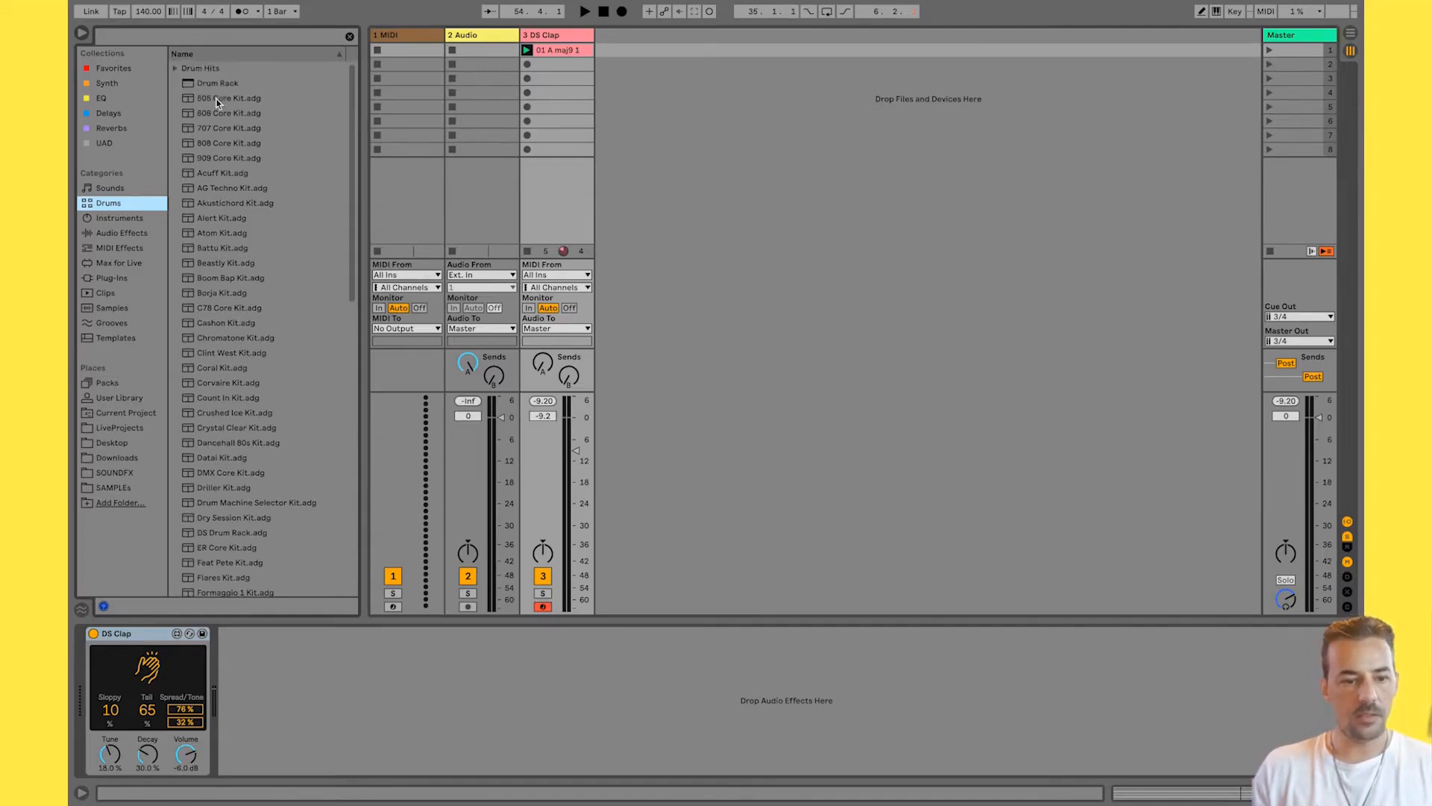
pyautogui.click(129, 218)
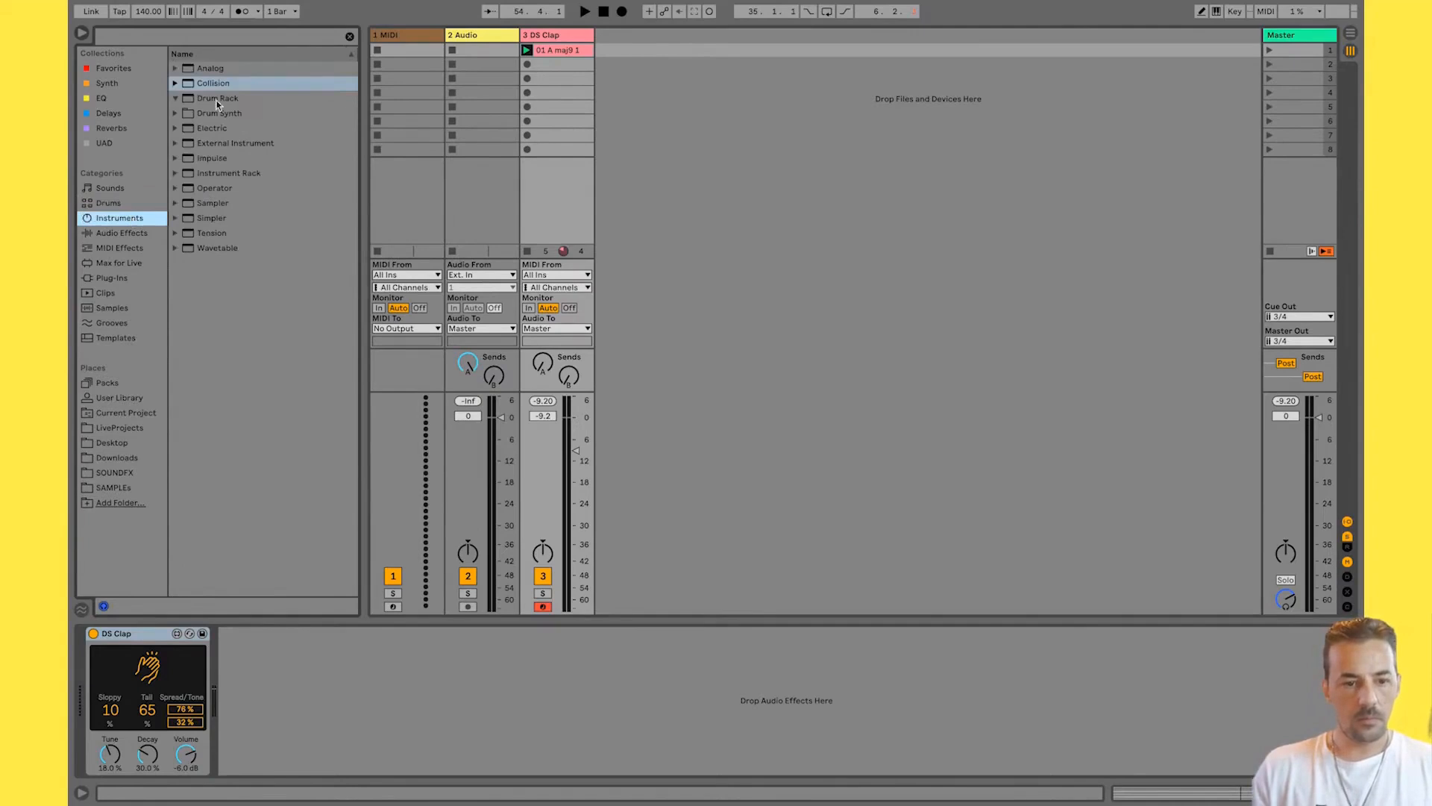
pyautogui.click(114, 203)
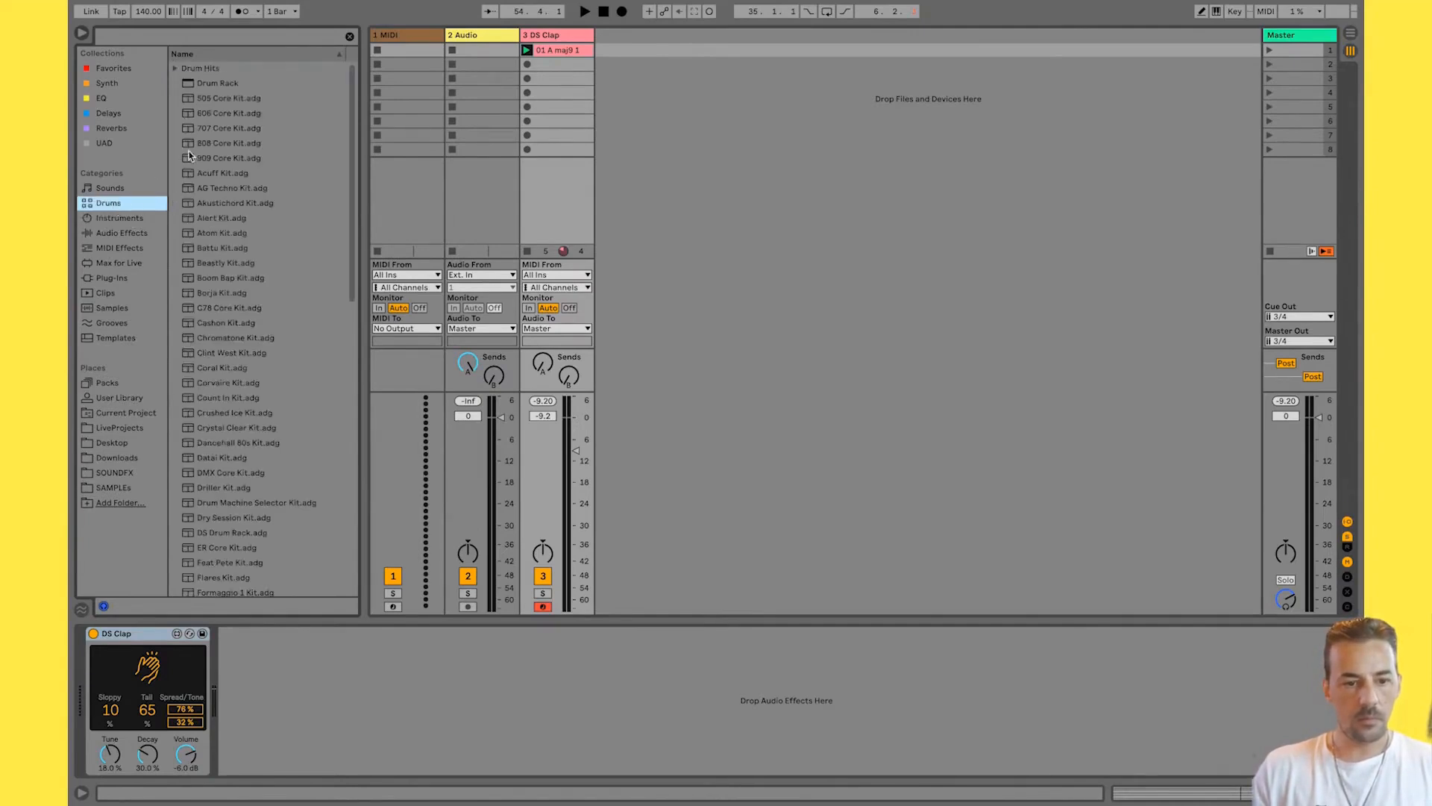
pyautogui.doubleClick(235, 103)
pyautogui.press('space')
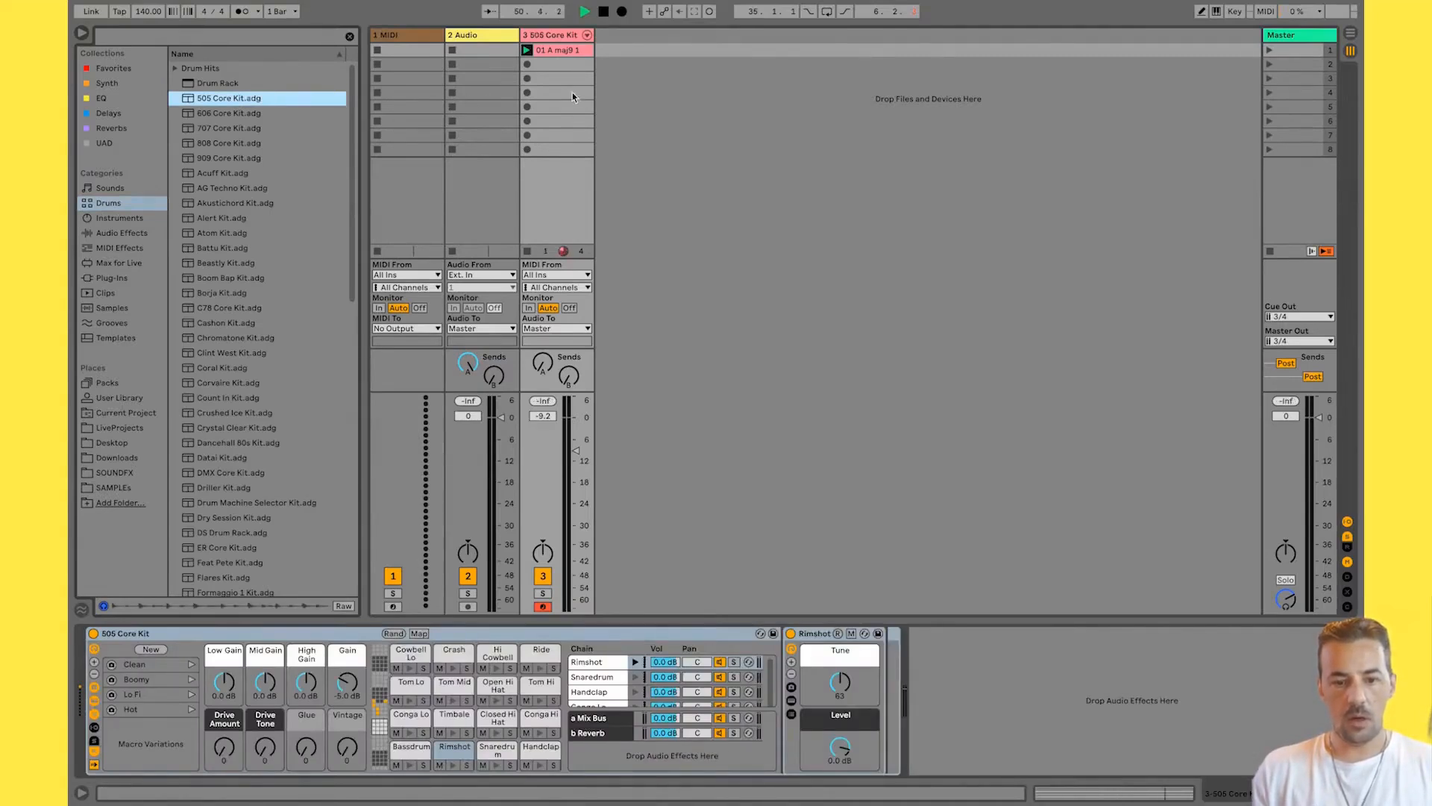
pyautogui.click(527, 52)
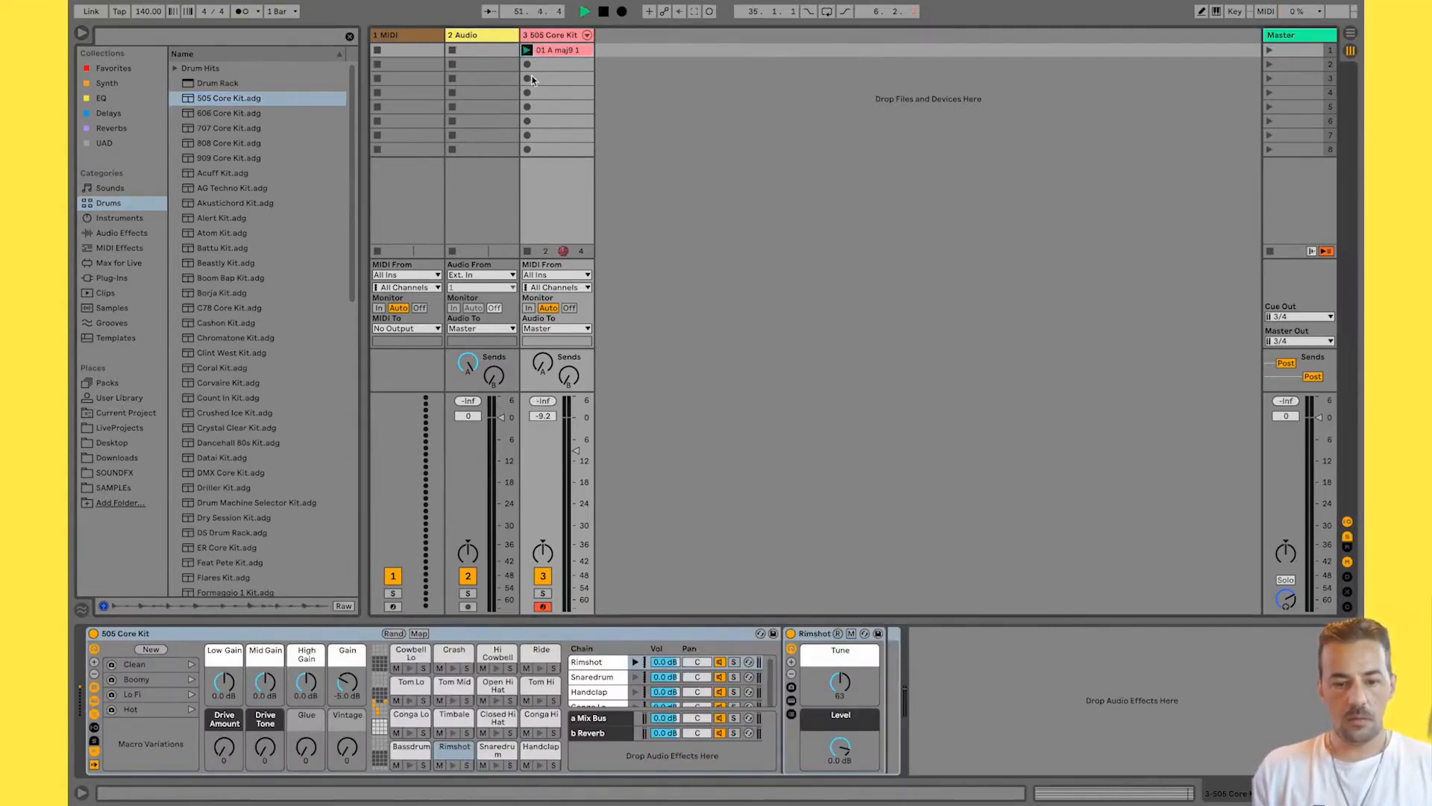
# Open the A maj9 clip in an enlarged note editor and transpose all its notes down to the Ride through Tom Hi pads.
pyautogui.doubleClick(562, 51)
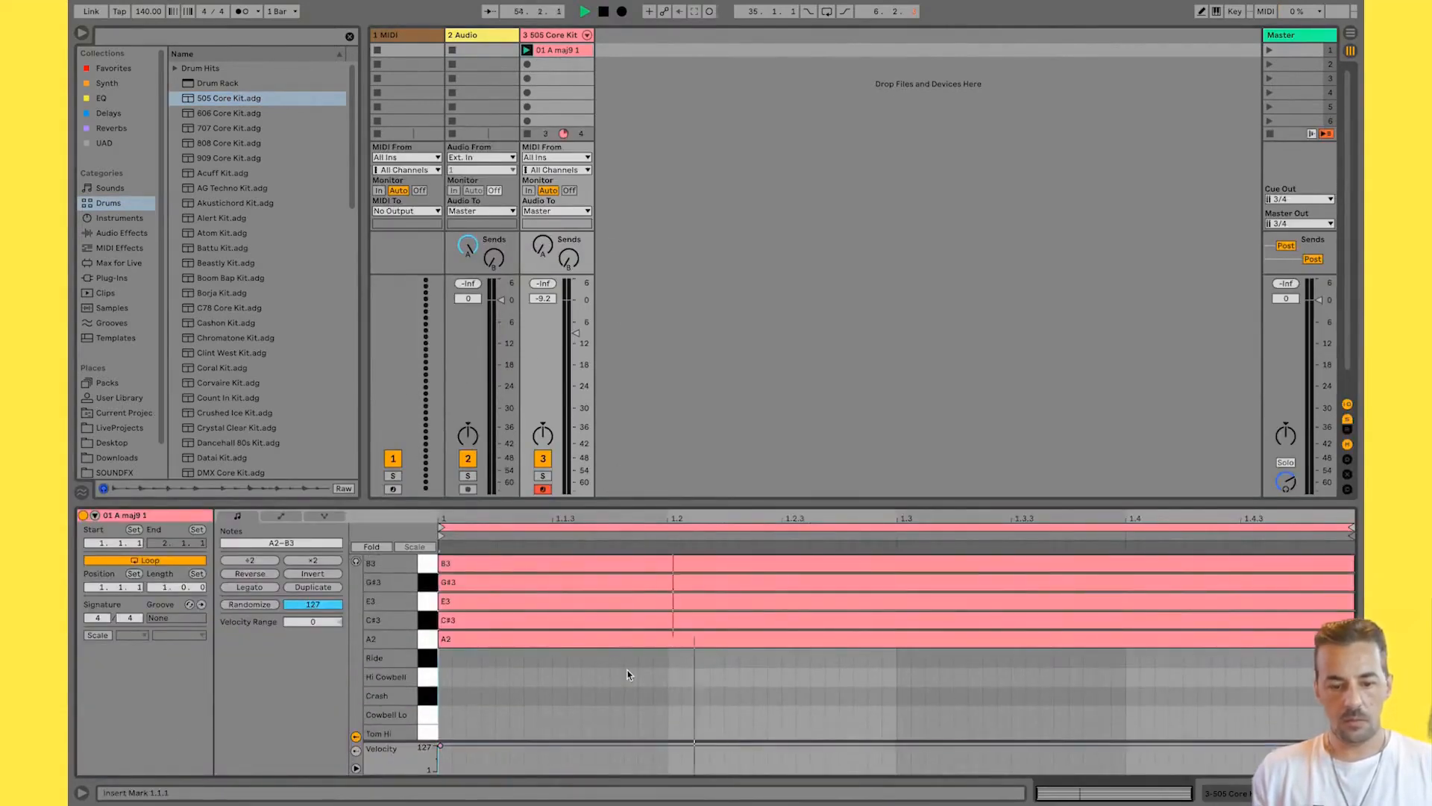
pyautogui.hotkey('ctrl', 'a')
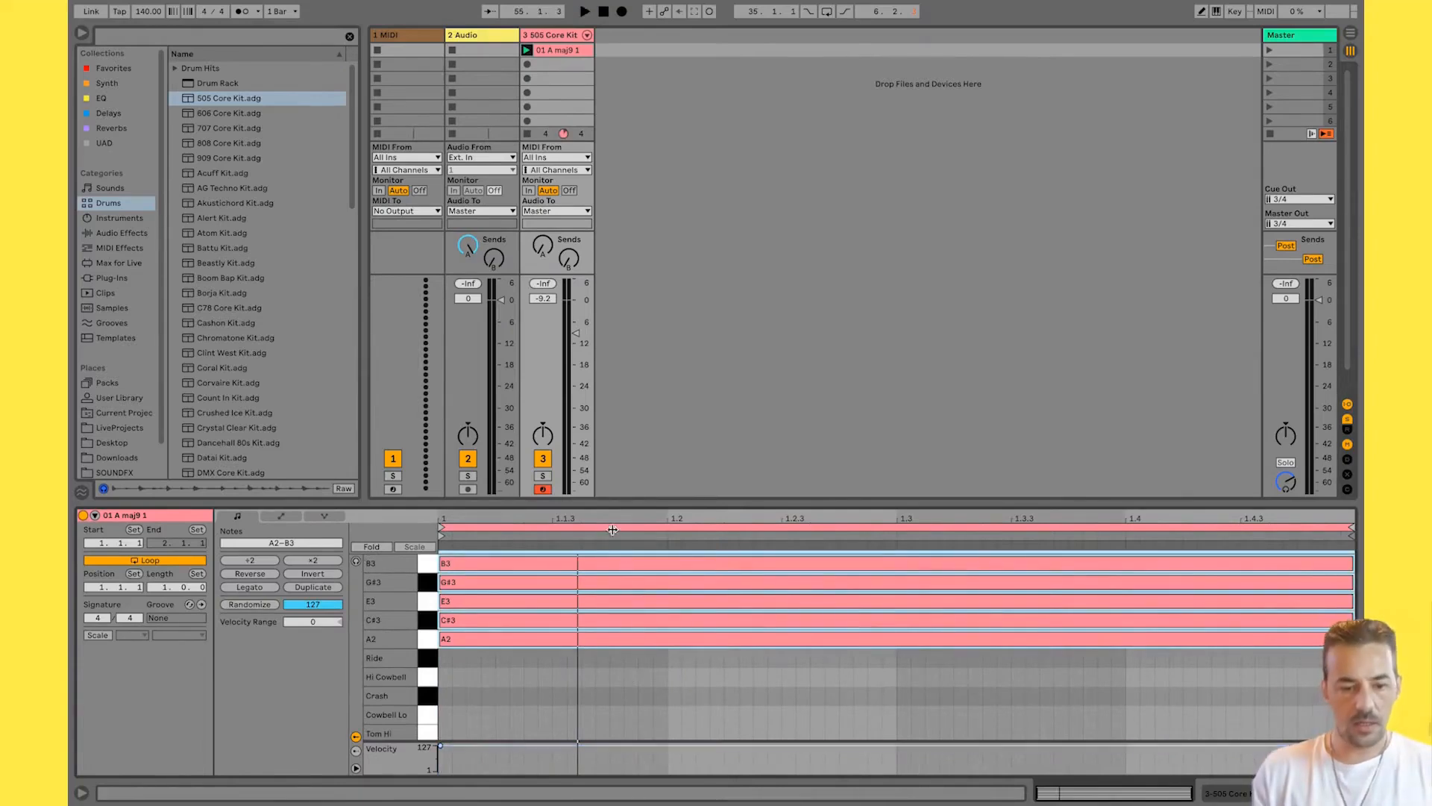
pyautogui.moveTo(629, 505); pyautogui.dragTo(628, 356)
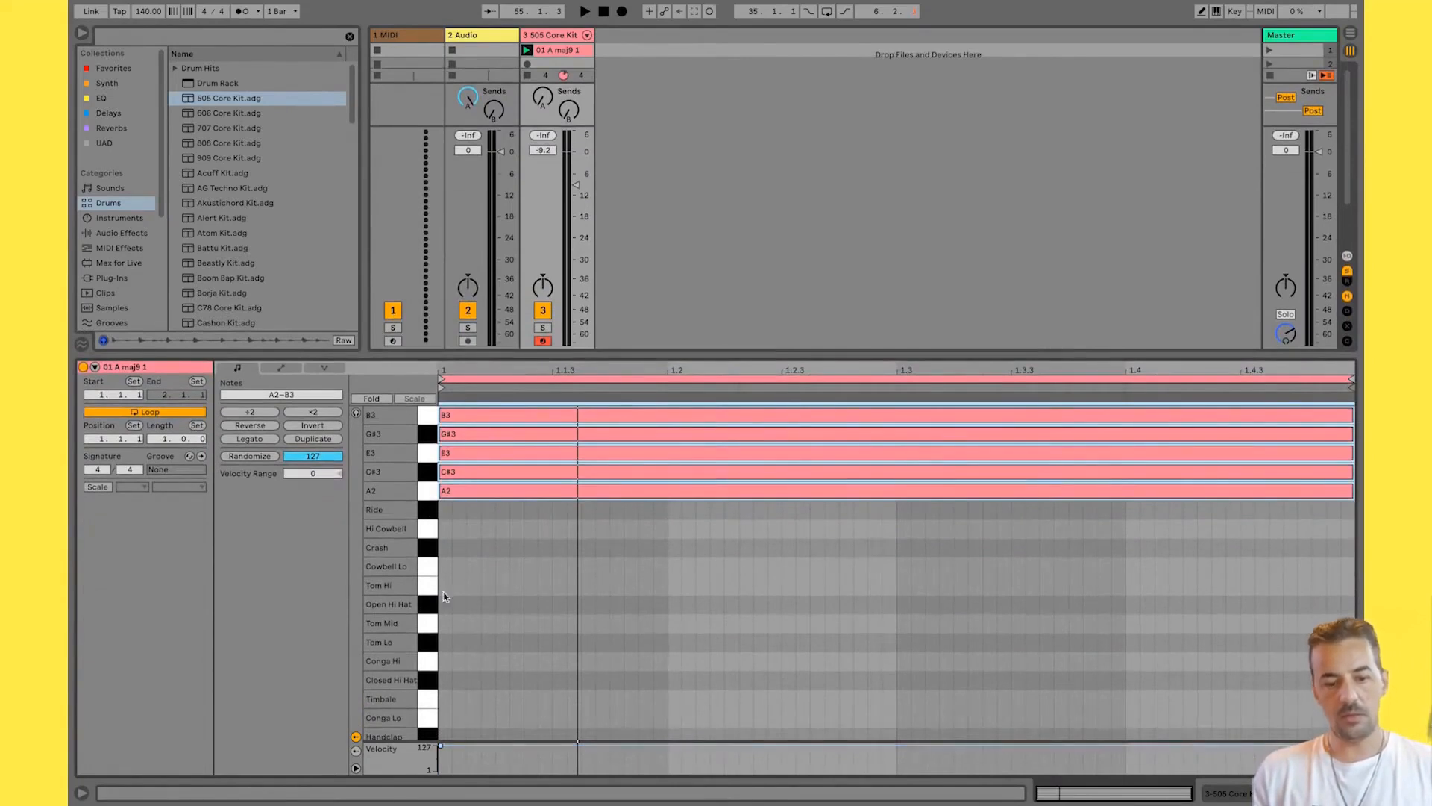
pyautogui.press('Down')
pyautogui.press('Down')
pyautogui.press('Down')
pyautogui.press('Down')
pyautogui.press('Down')
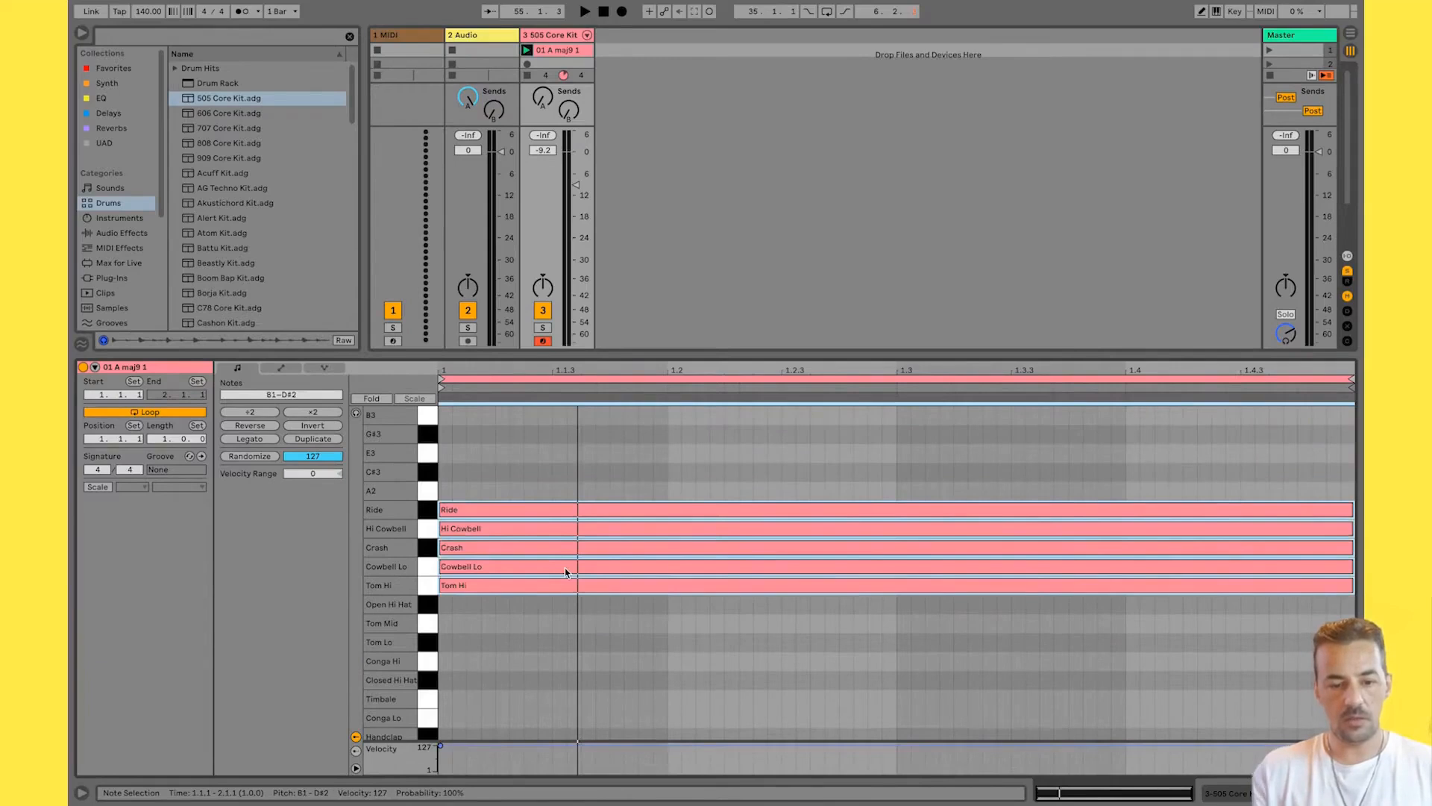
# Play the clip while transposing its notes down in stages to the Timbale through Rimshot pads.
pyautogui.press('space')
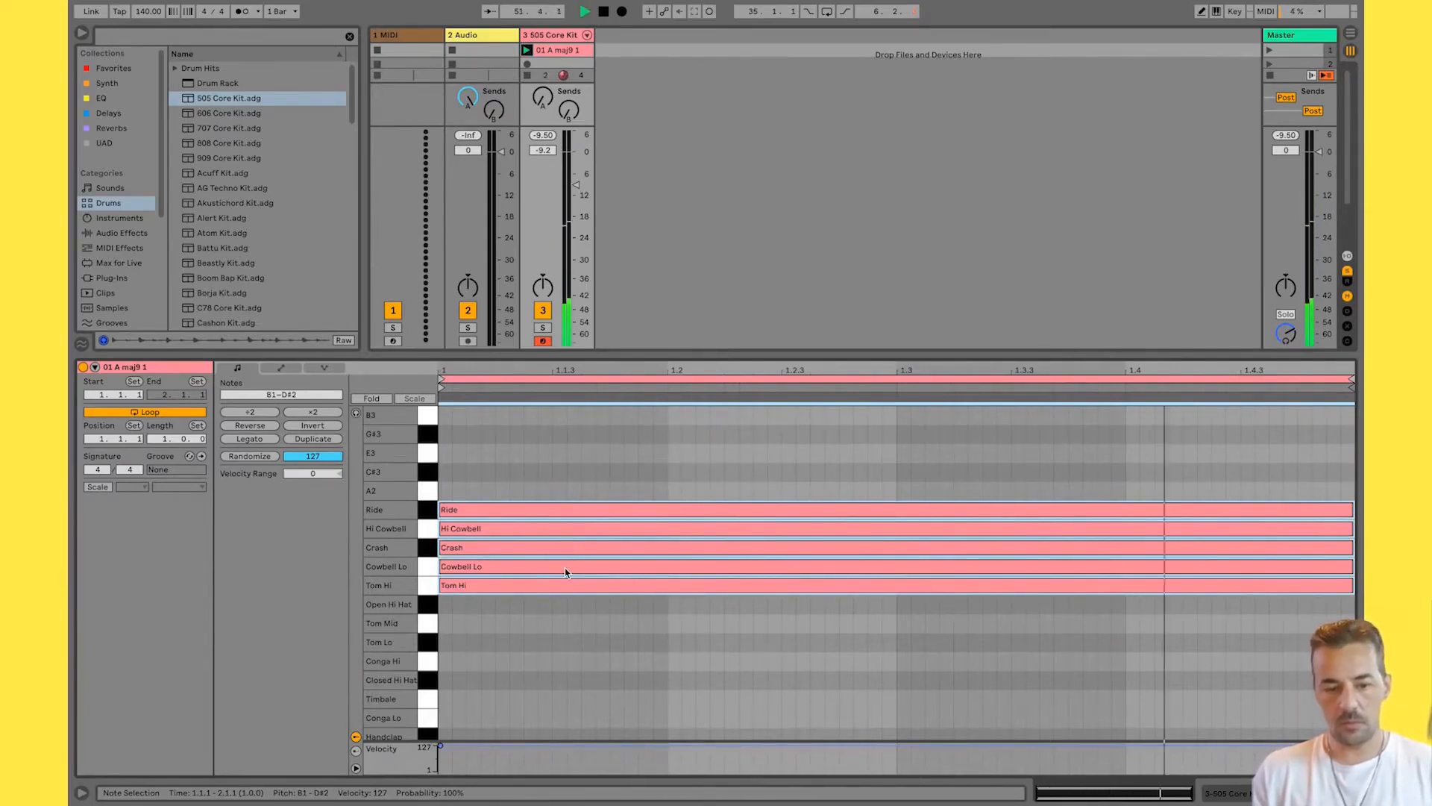
pyautogui.press('Down')
pyautogui.press('Down')
pyautogui.press('Down')
pyautogui.press('Down')
pyautogui.press('Down')
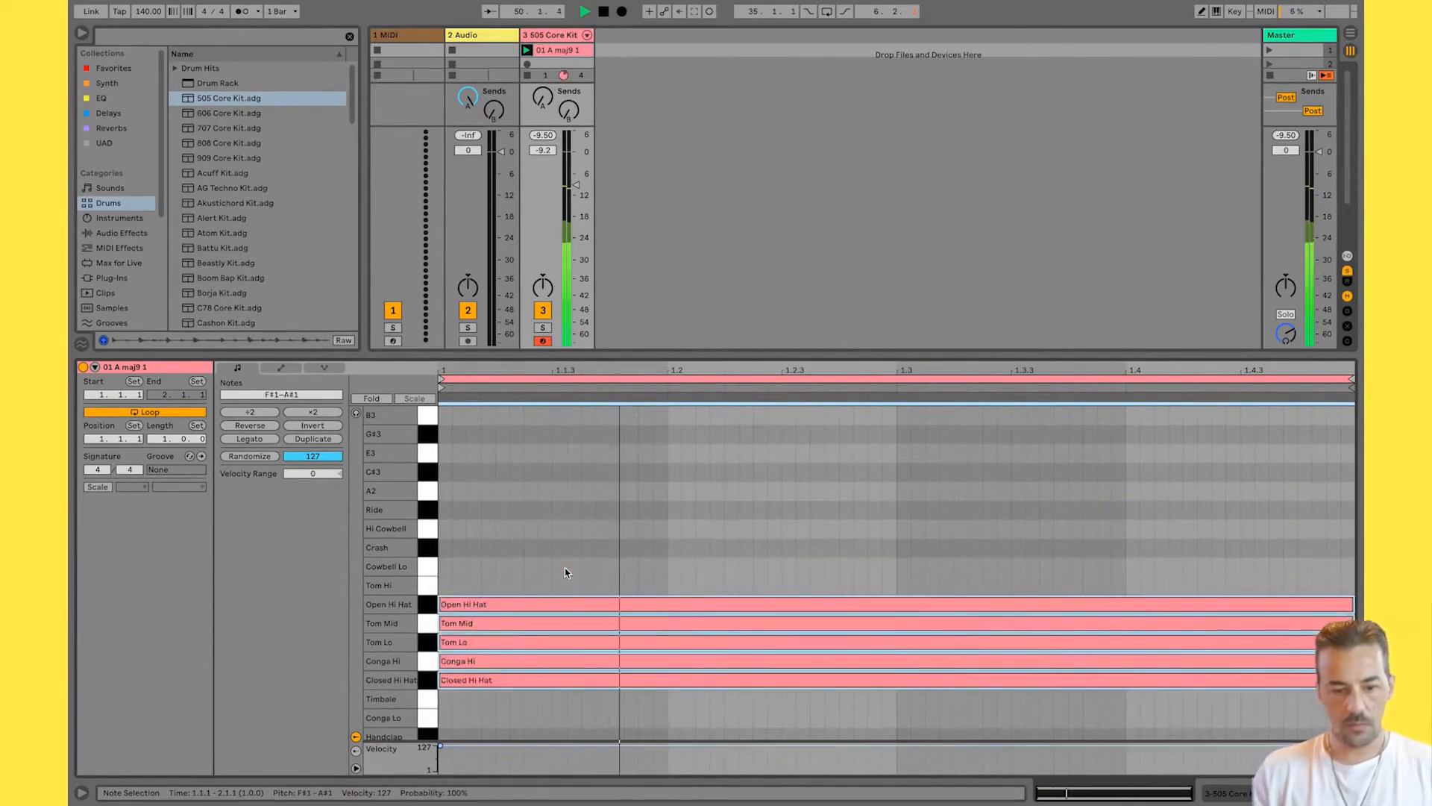
pyautogui.press('Down')
pyautogui.press('Down')
pyautogui.press('Down')
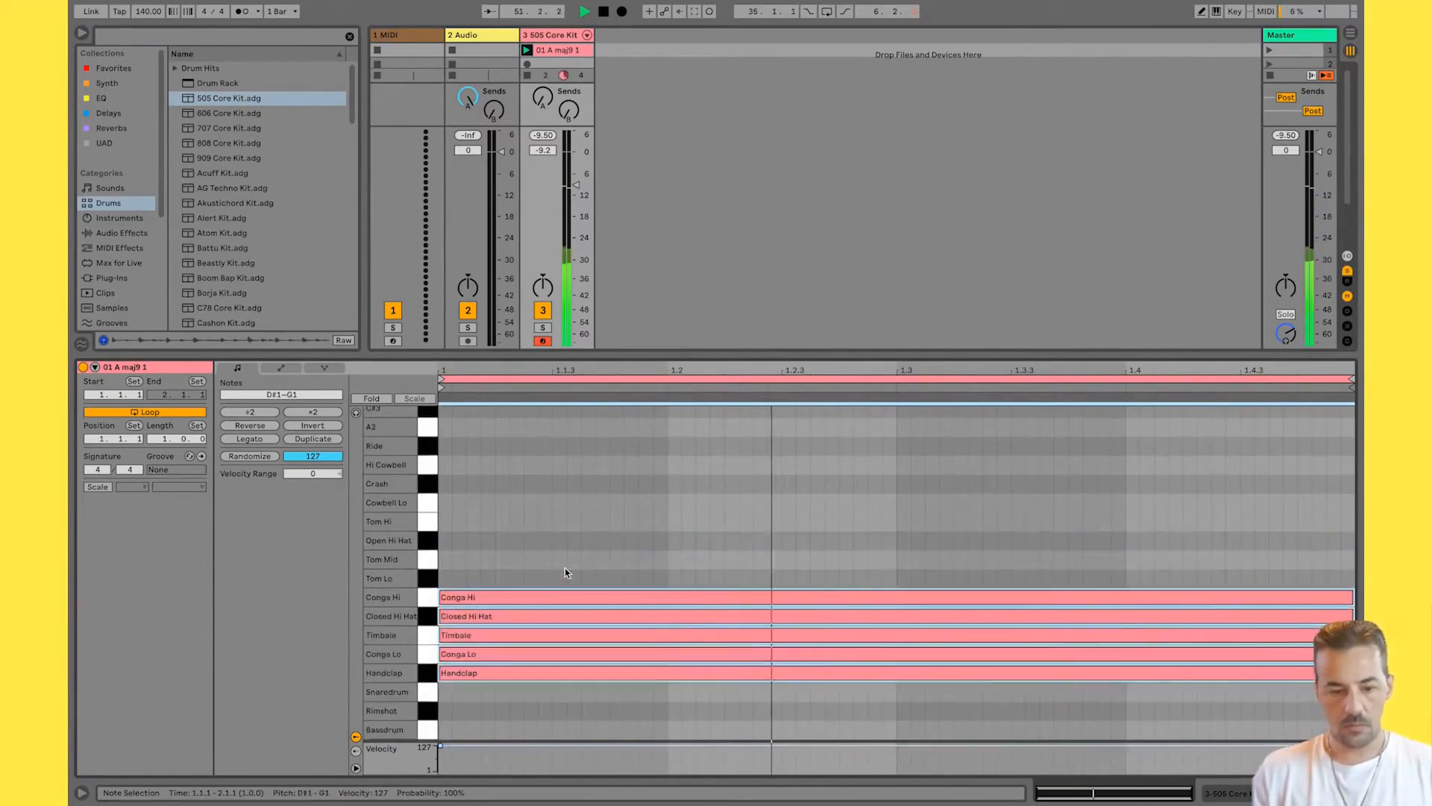
pyautogui.press('Down')
pyautogui.press('Down')
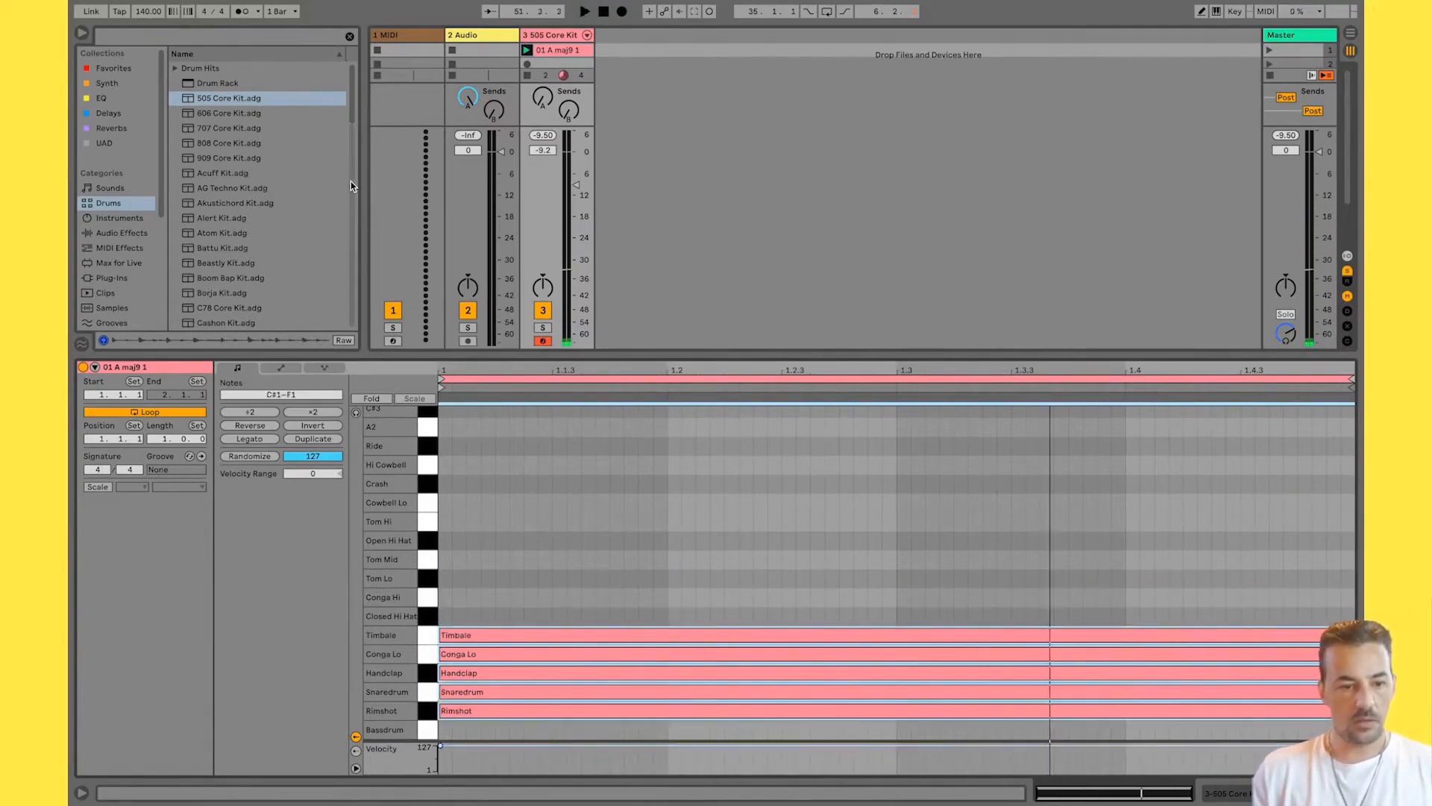
# Replace the drum kit on track 3 with the default Electric instrument and audition it using the 01 E min7 MIDI clip.
pyautogui.click(126, 217)
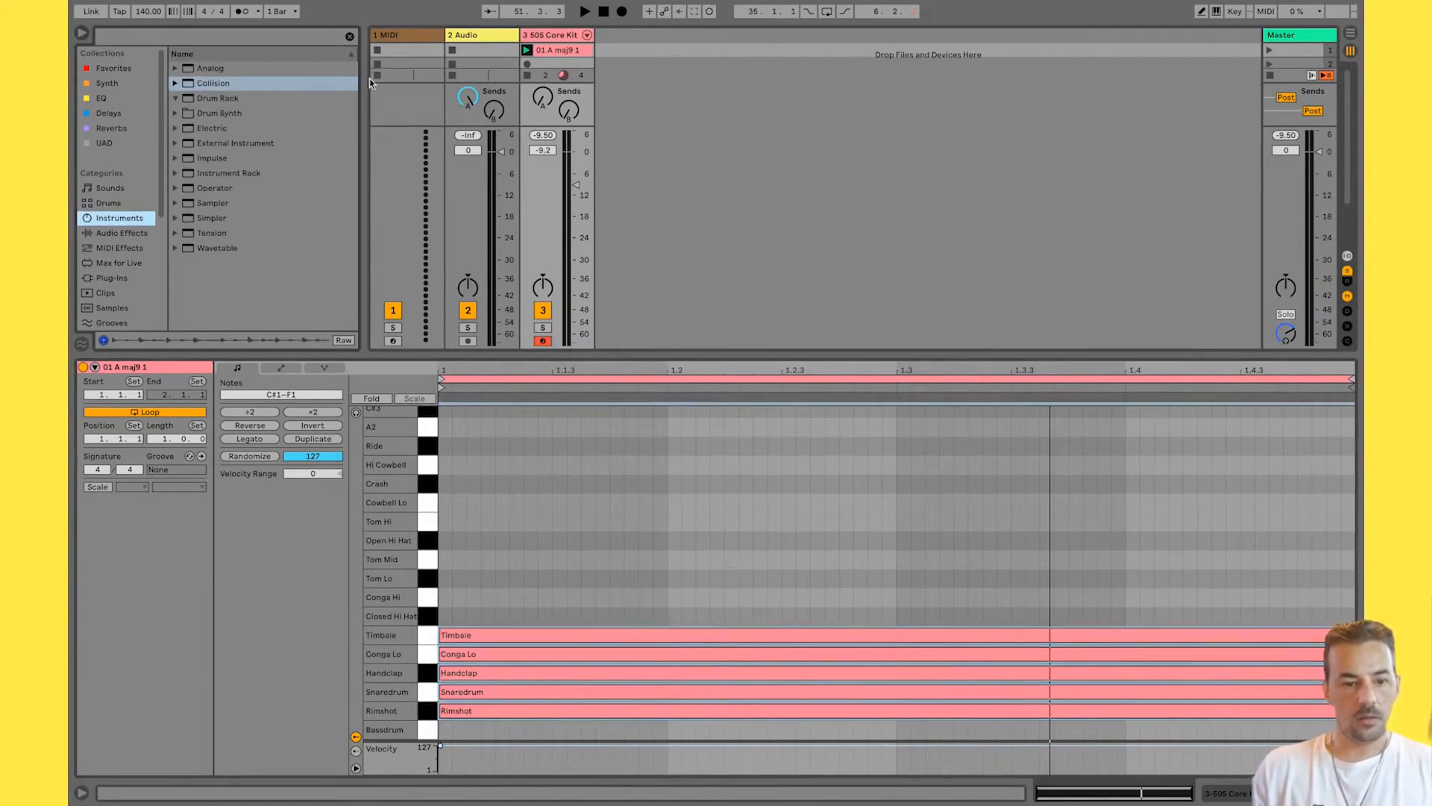
pyautogui.click(200, 127)
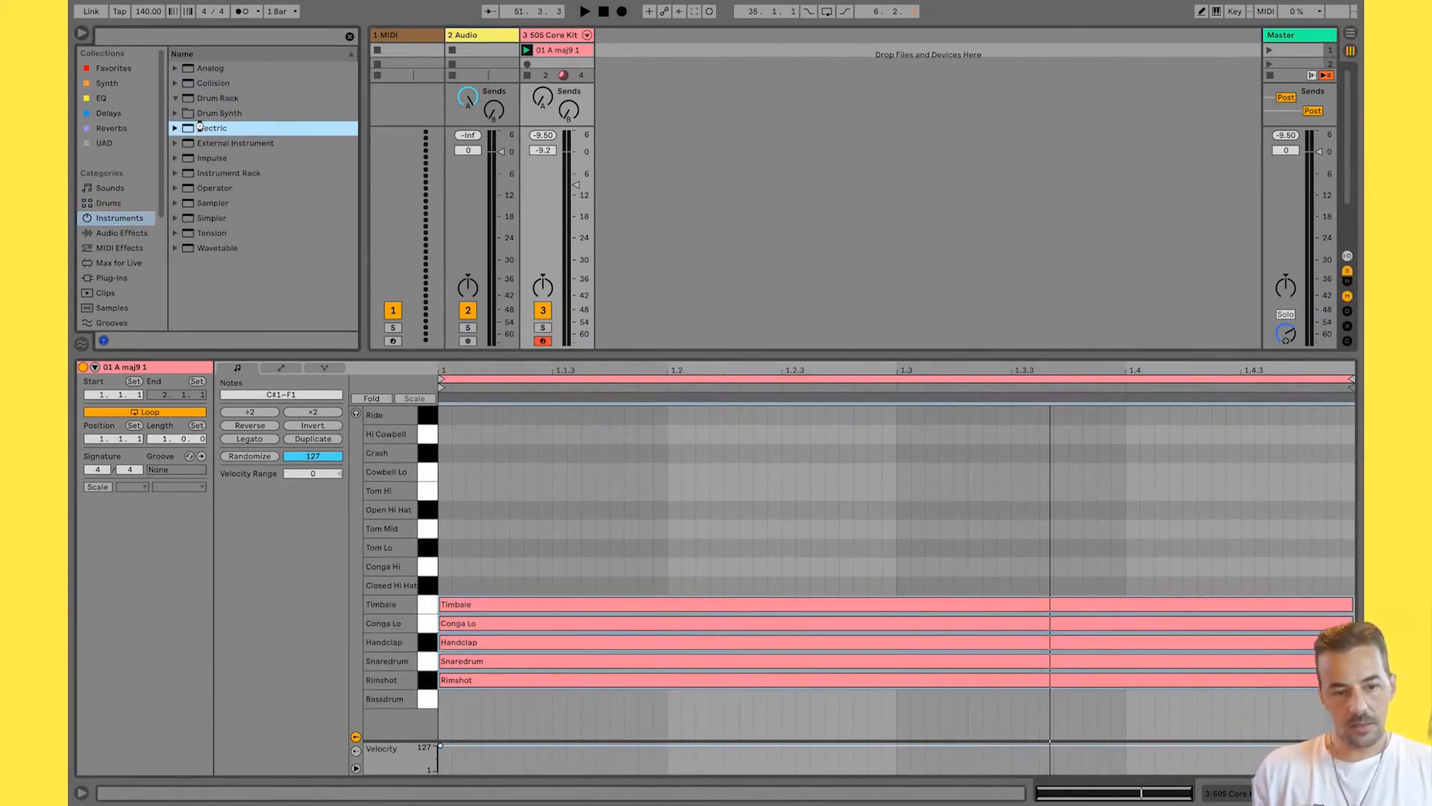
pyautogui.doubleClick(200, 128)
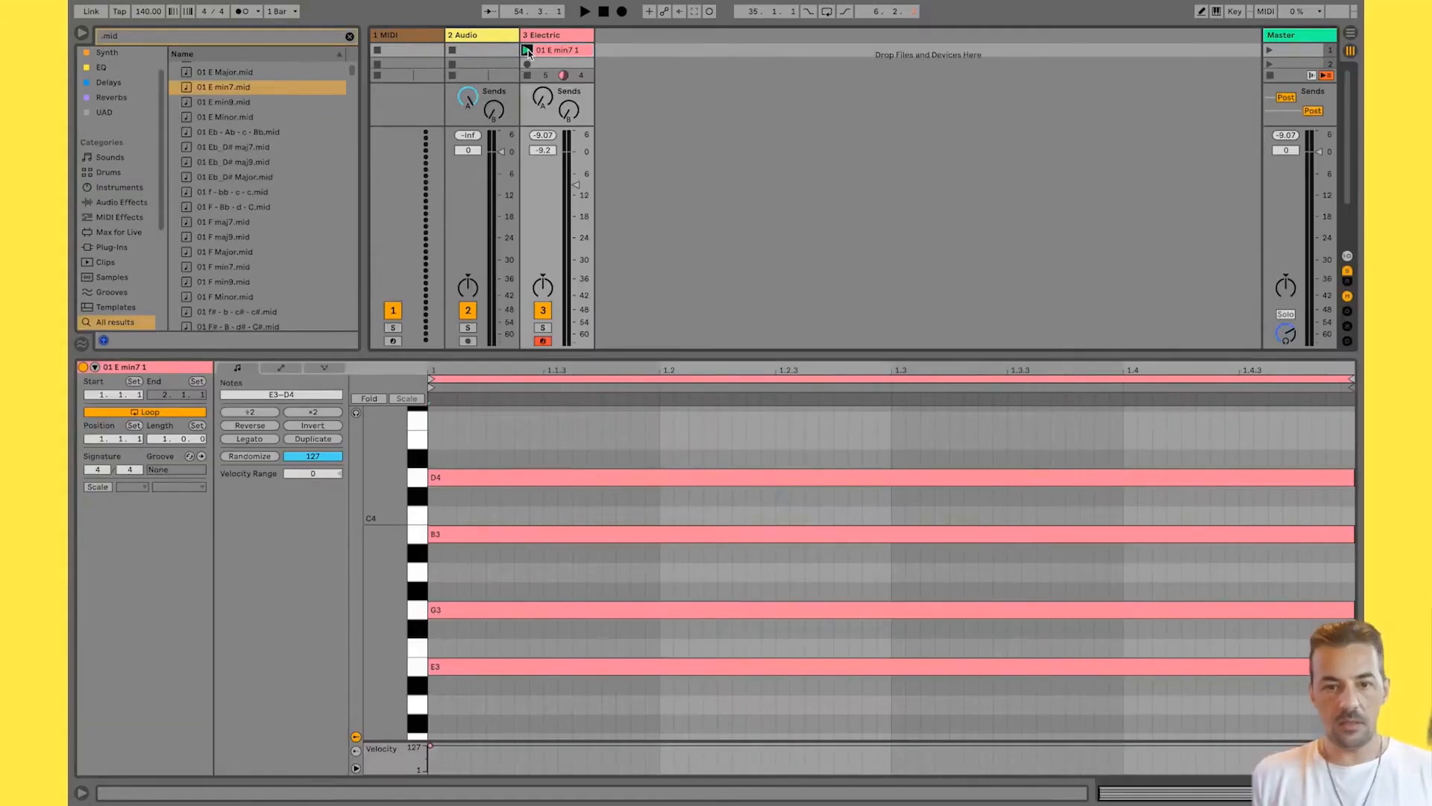
pyautogui.click(526, 51)
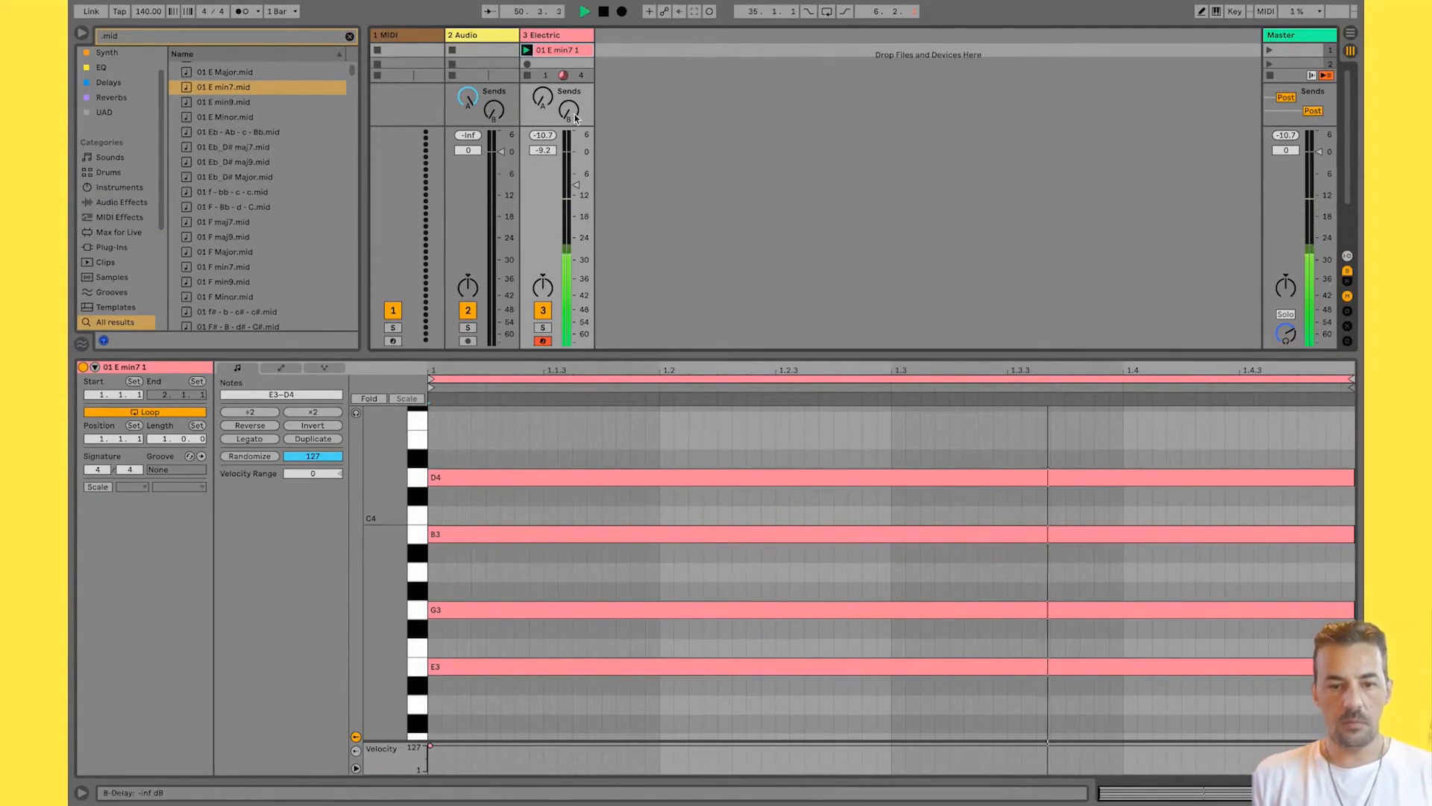
# Show the Electric device, clear the browser search, and load the E-Piano MKI Dirty preset from Electric's Piano & Keys folder onto track 3.
pyautogui.doubleClick(574, 37)
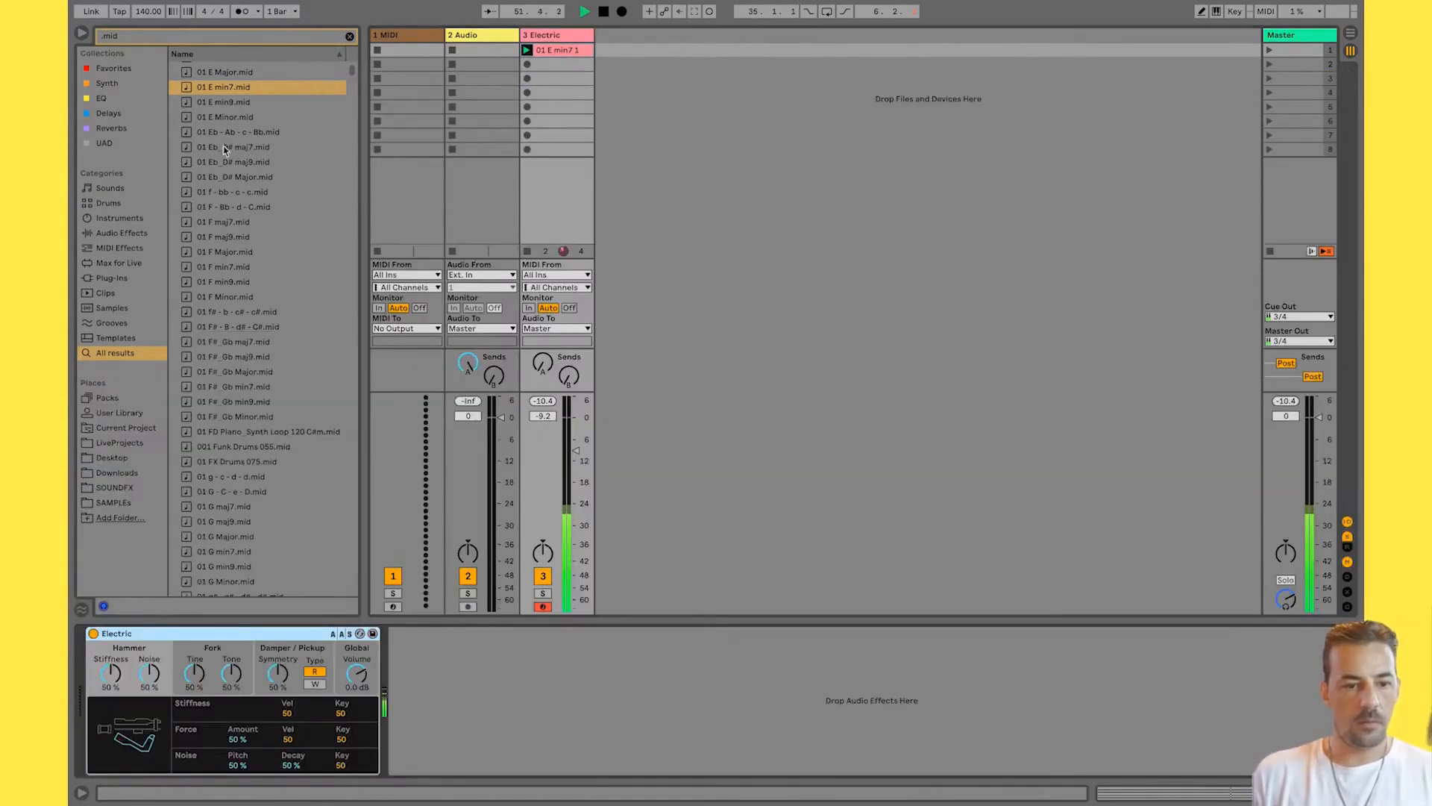
pyautogui.click(121, 218)
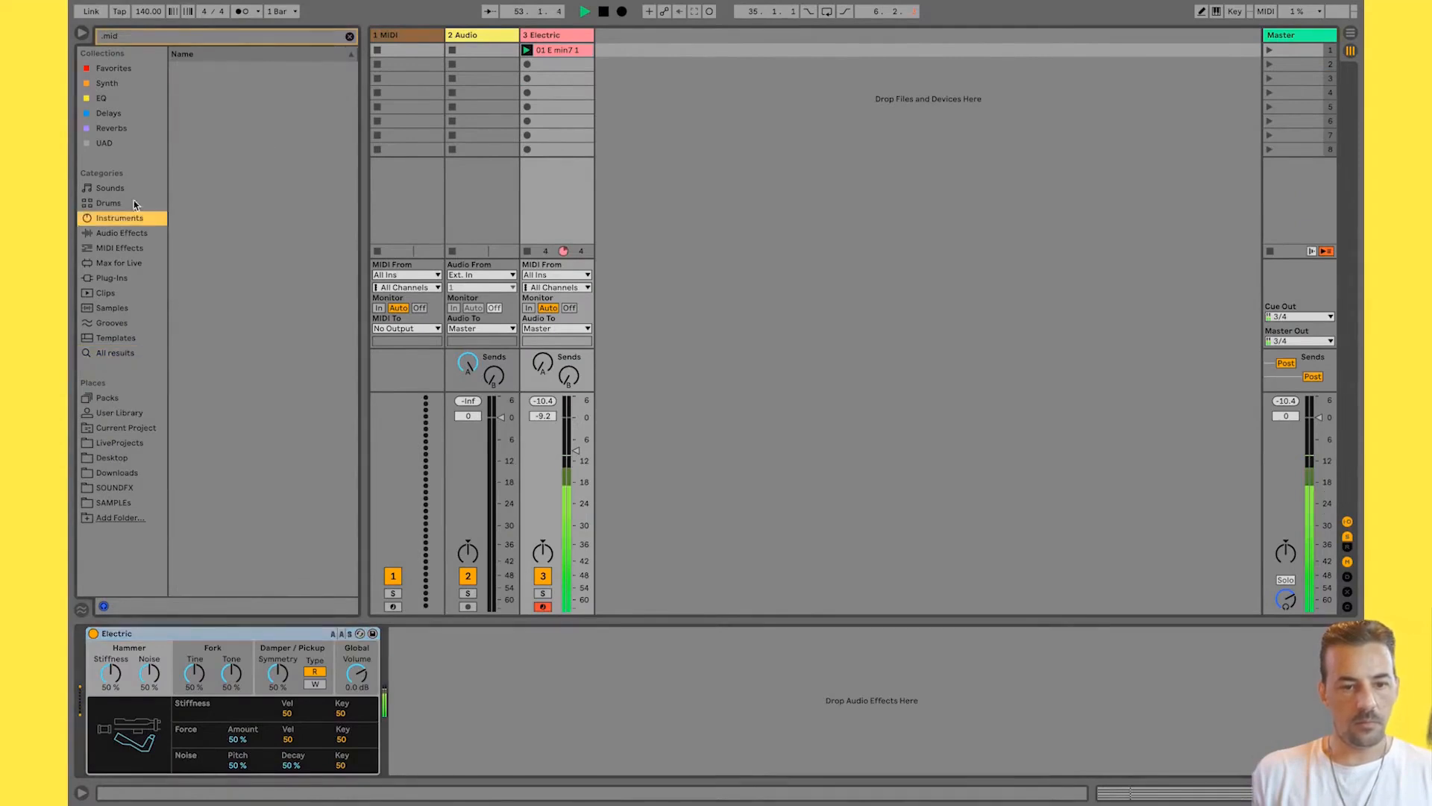
pyautogui.click(349, 37)
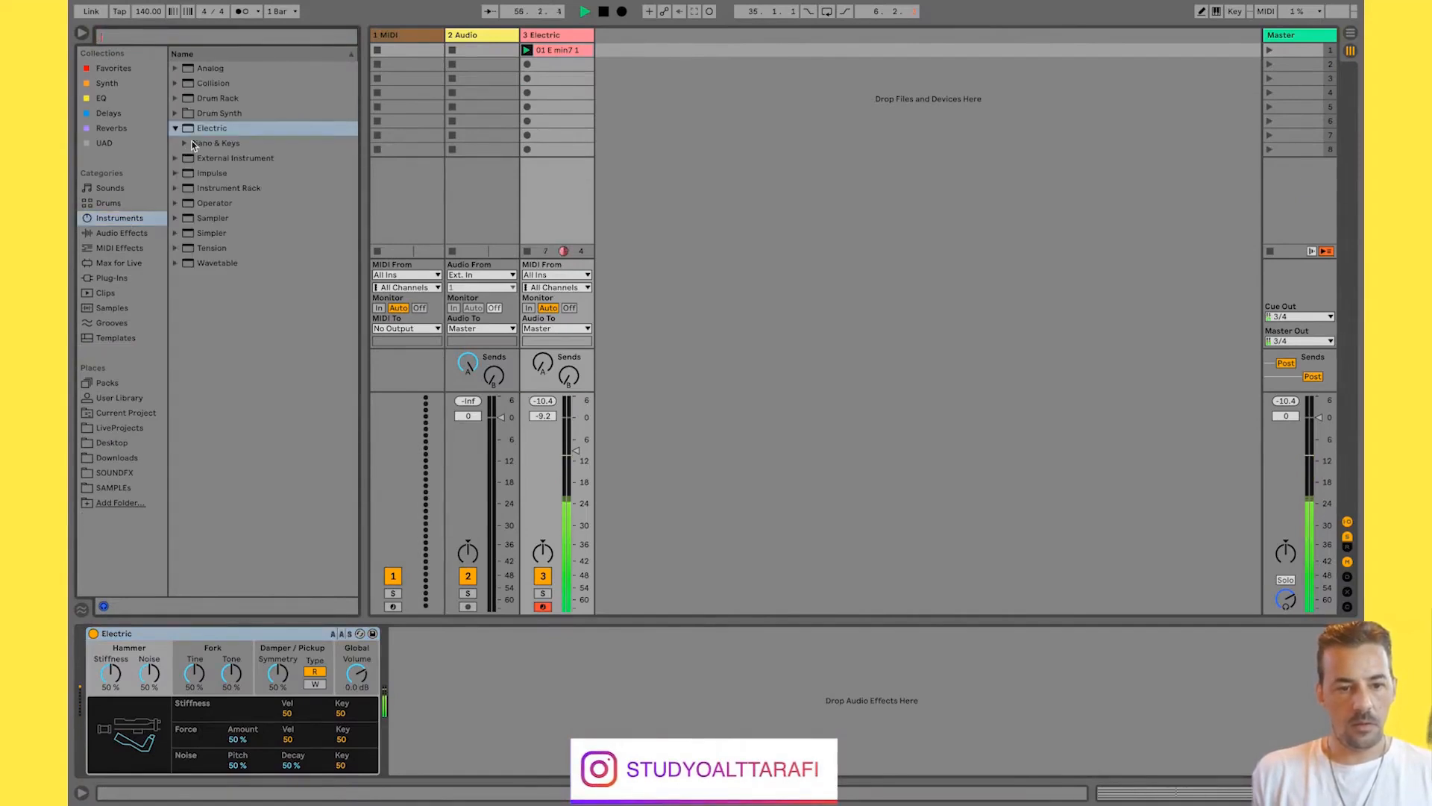
pyautogui.click(184, 144)
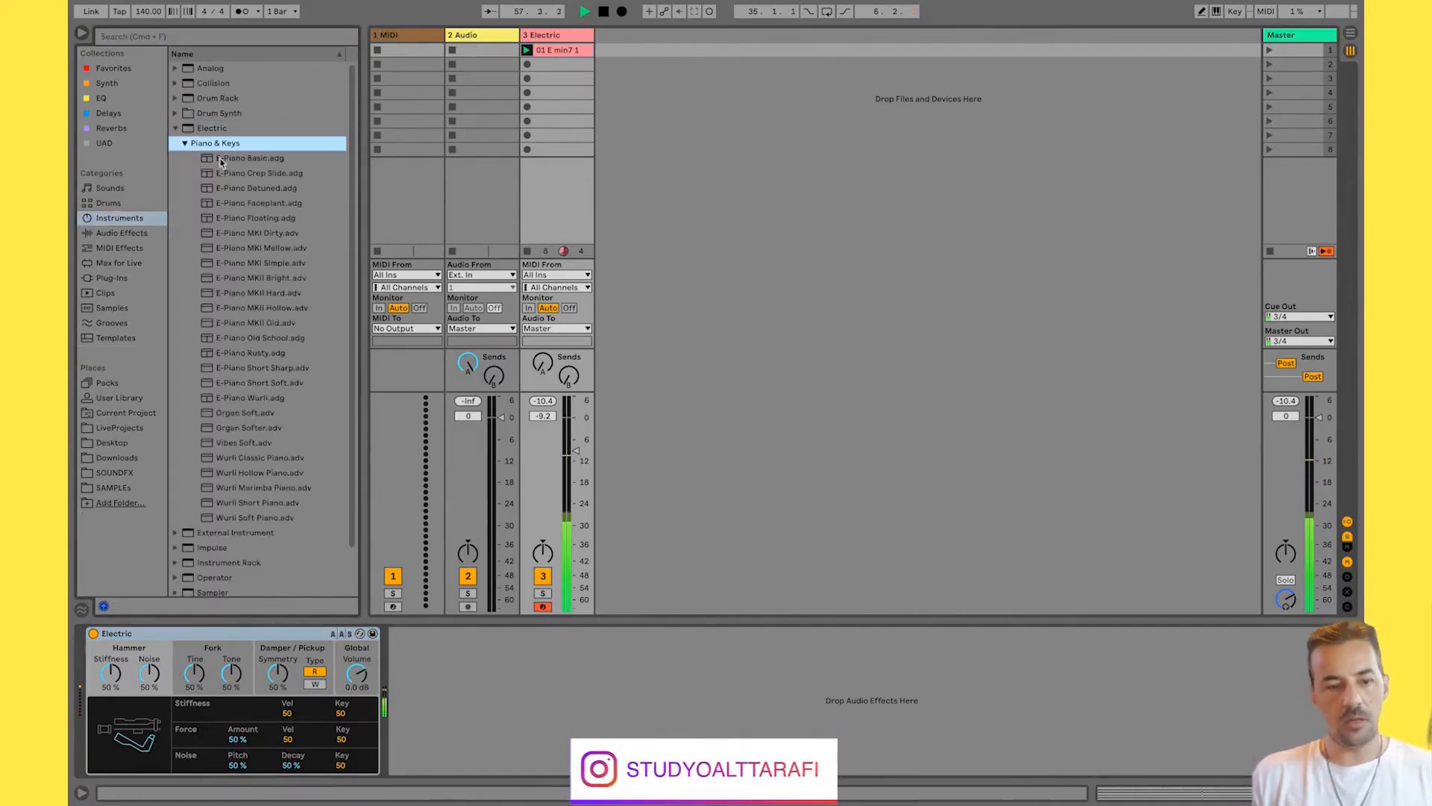
pyautogui.click(264, 237)
pyautogui.doubleClick(264, 237)
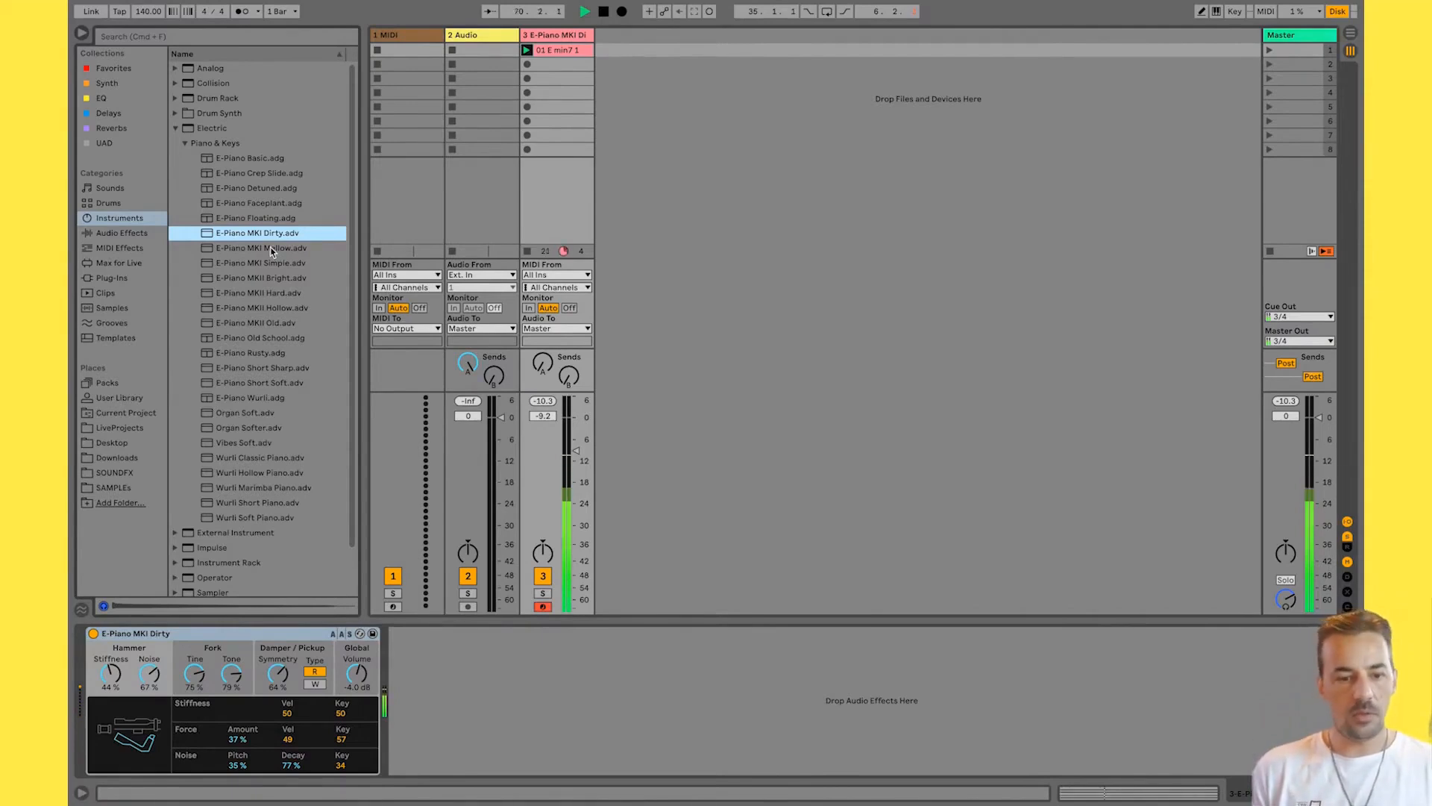
# Audition the Electric presets E-Piano MKI Mellow, E-Piano Short Sharp and E-Piano Short Soft on track 3 during playback.
pyautogui.doubleClick(270, 248)
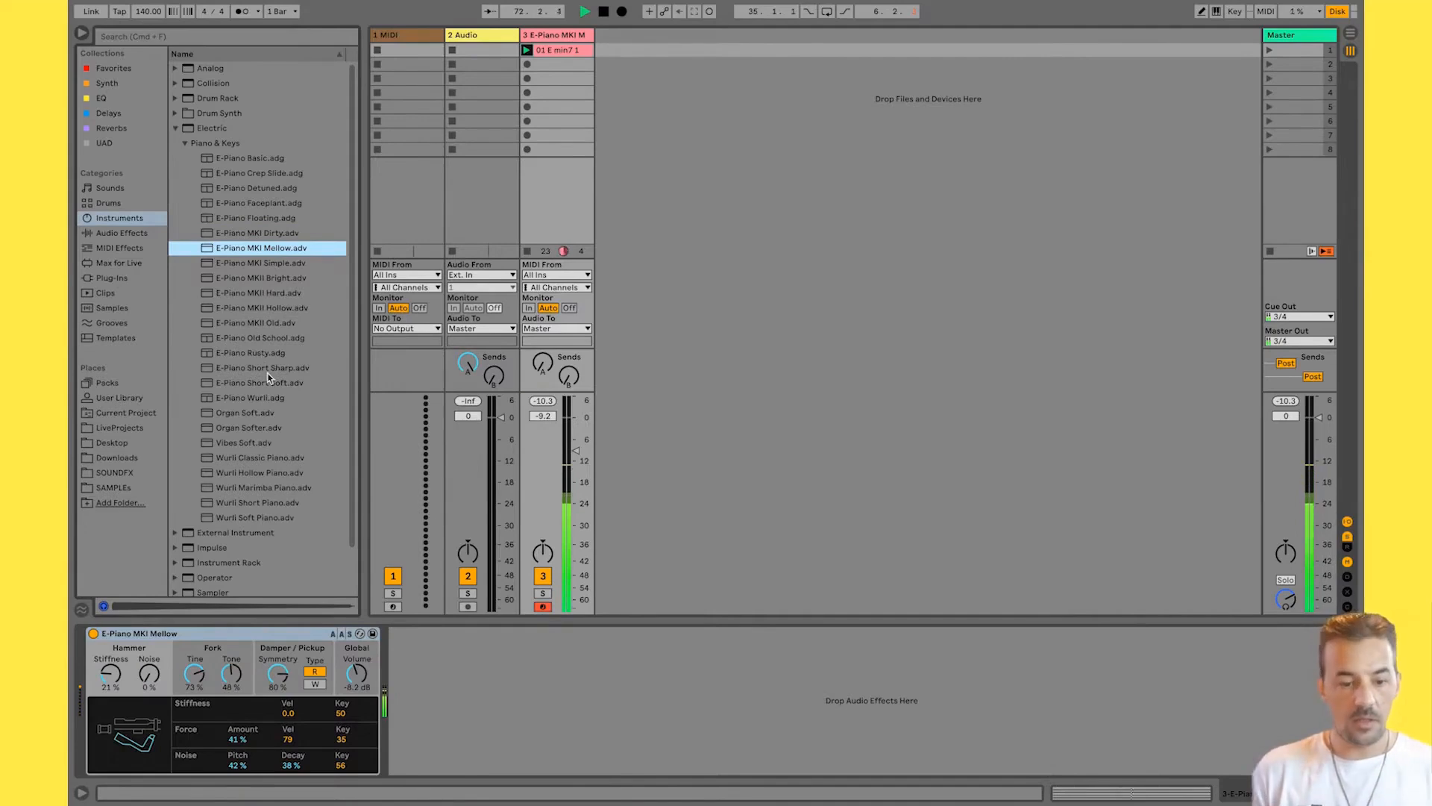
pyautogui.doubleClick(268, 373)
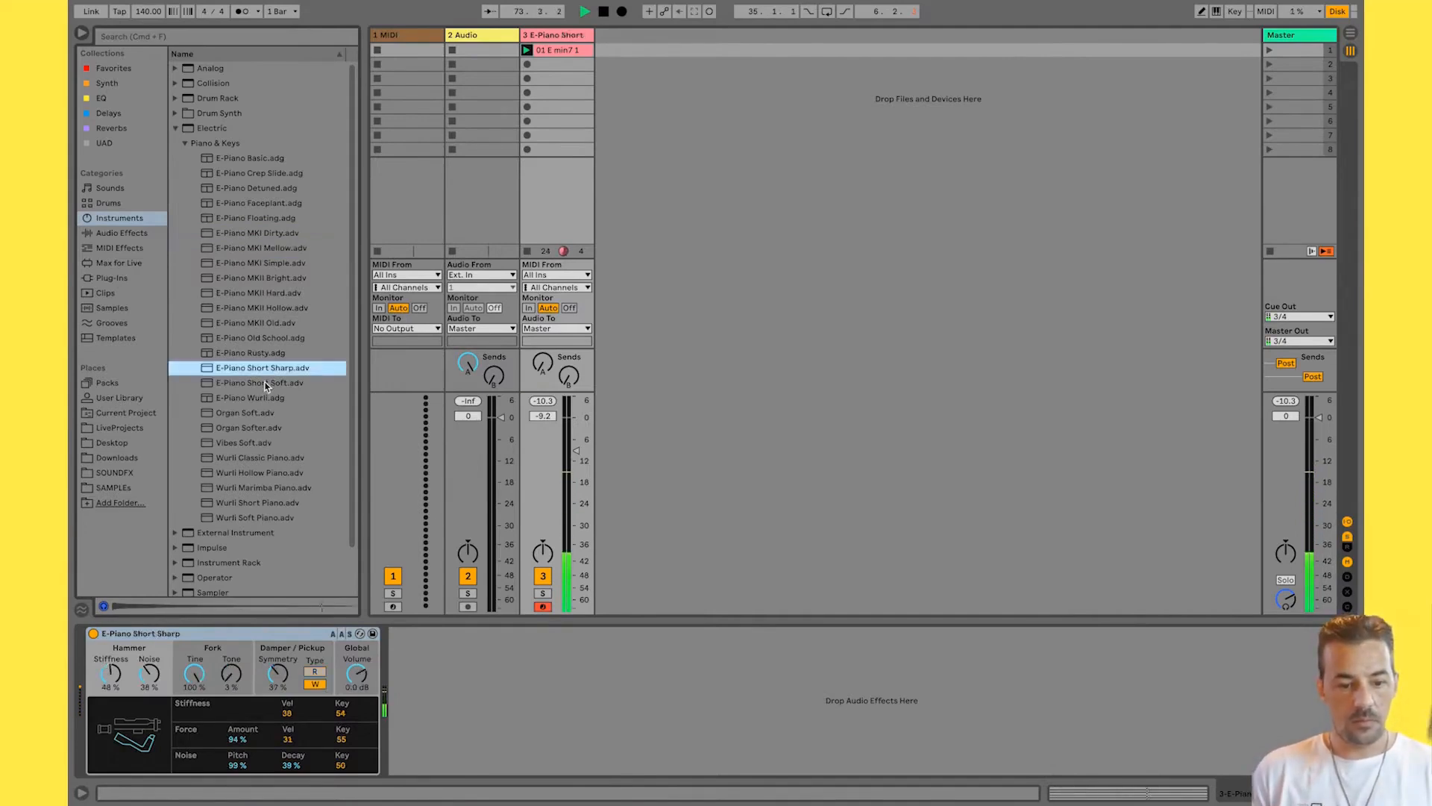
pyautogui.doubleClick(266, 383)
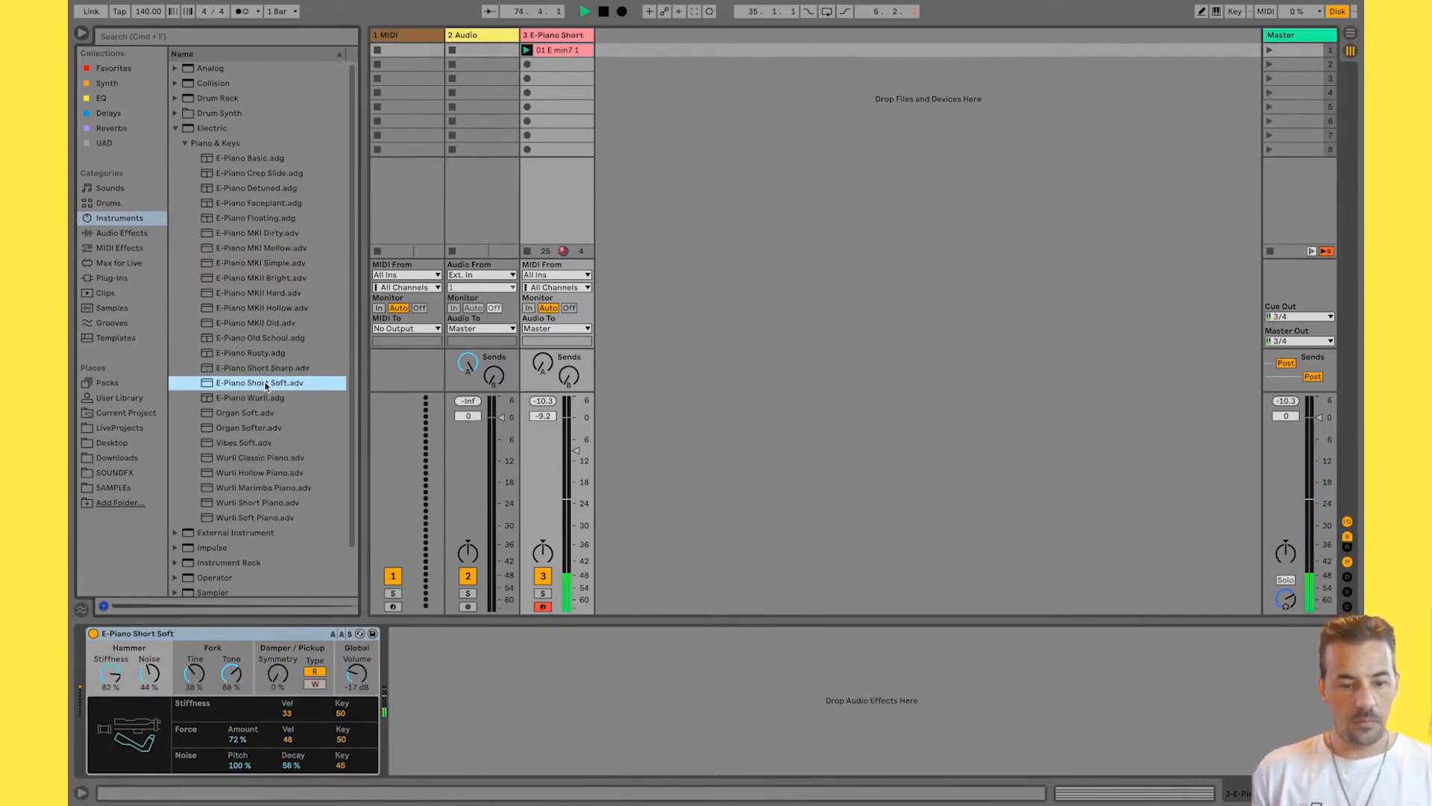
# Fold the Electric presets and replace the instrument on track 3 with the default Impulse.
pyautogui.click(175, 129)
pyautogui.click(176, 144)
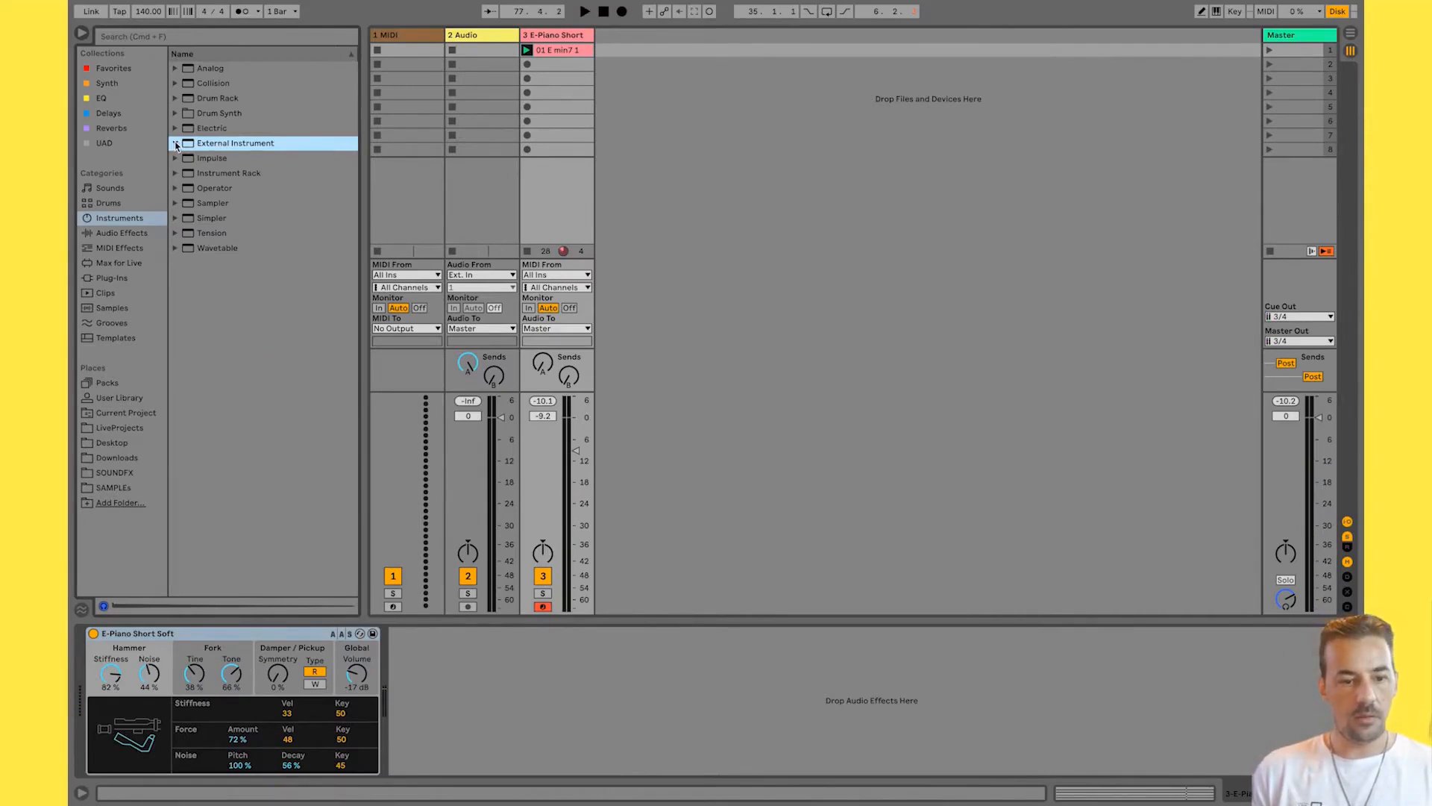
pyautogui.doubleClick(212, 161)
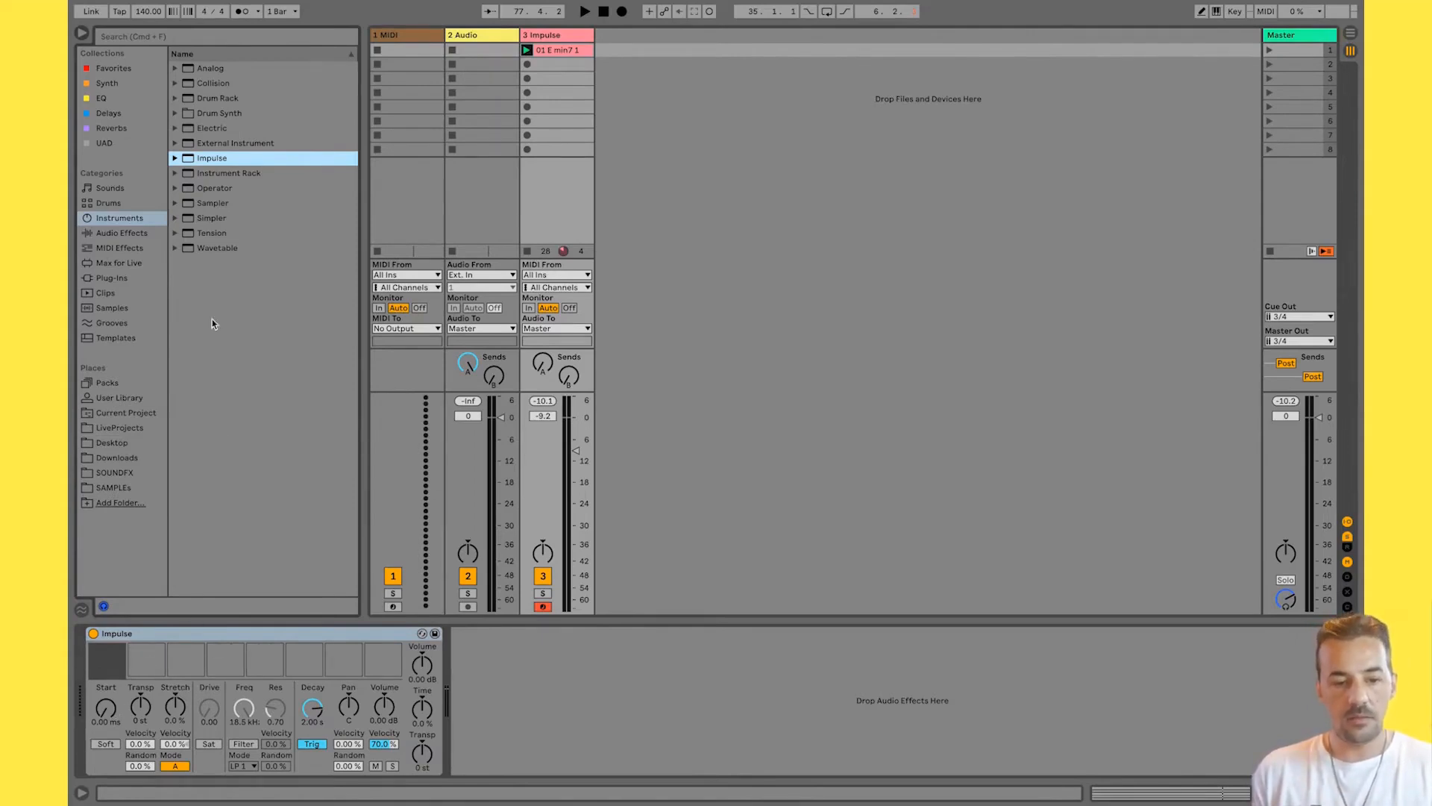
# Load ASMR Cave Texture from Instrument Rack's Ambient & Evolving presets and select its Bright and Crisp macro variation.
pyautogui.click(176, 173)
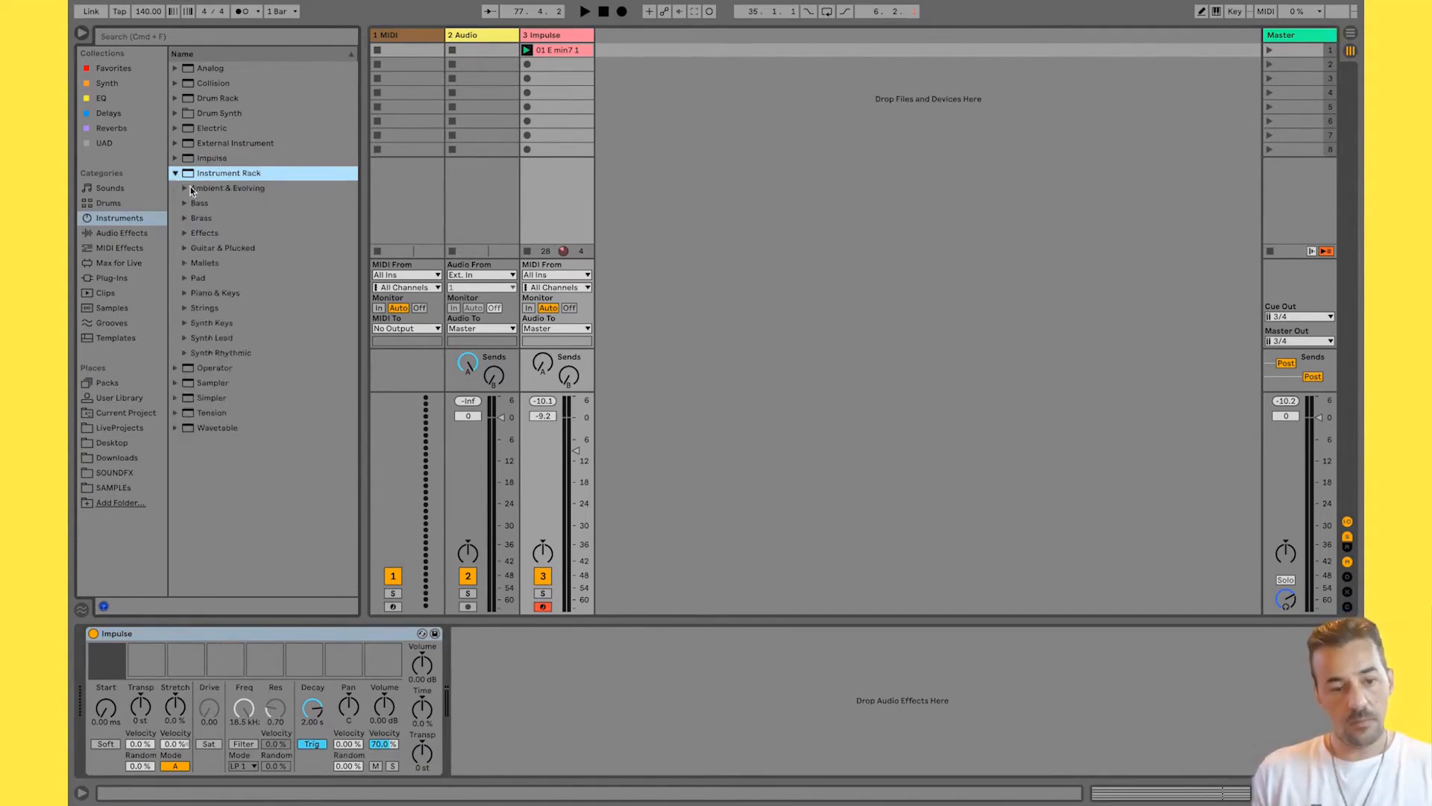
pyautogui.click(185, 189)
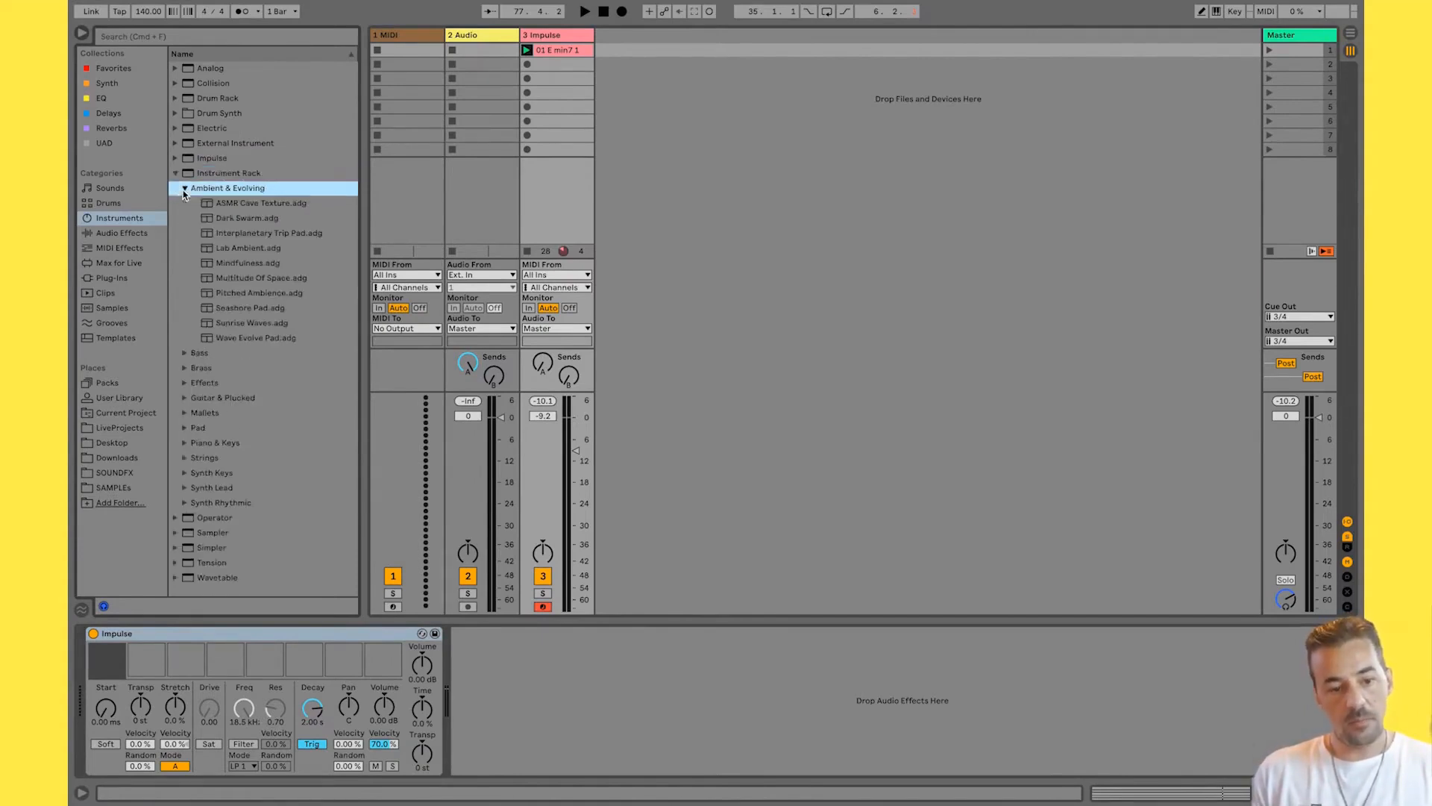
pyautogui.doubleClick(230, 203)
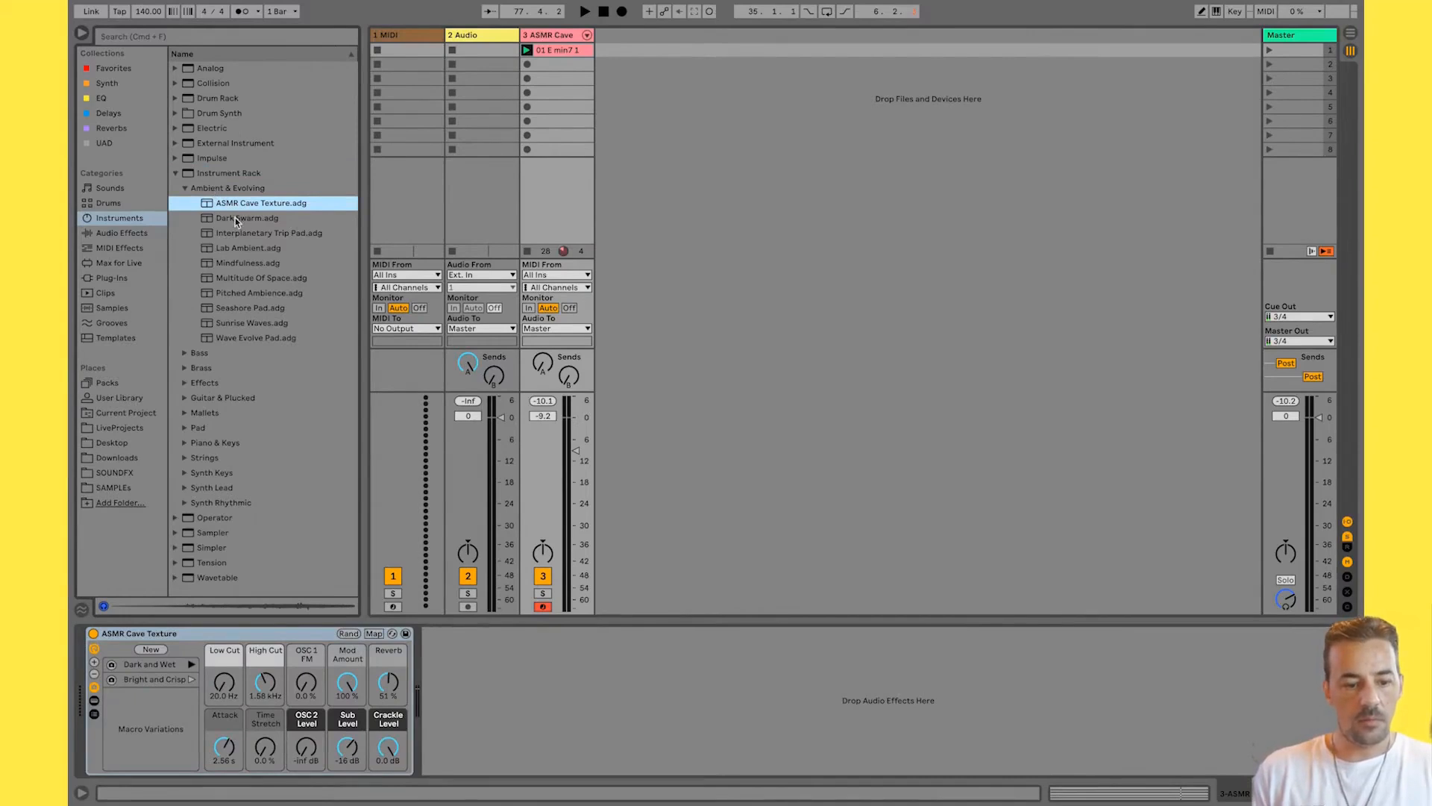
pyautogui.click(222, 641)
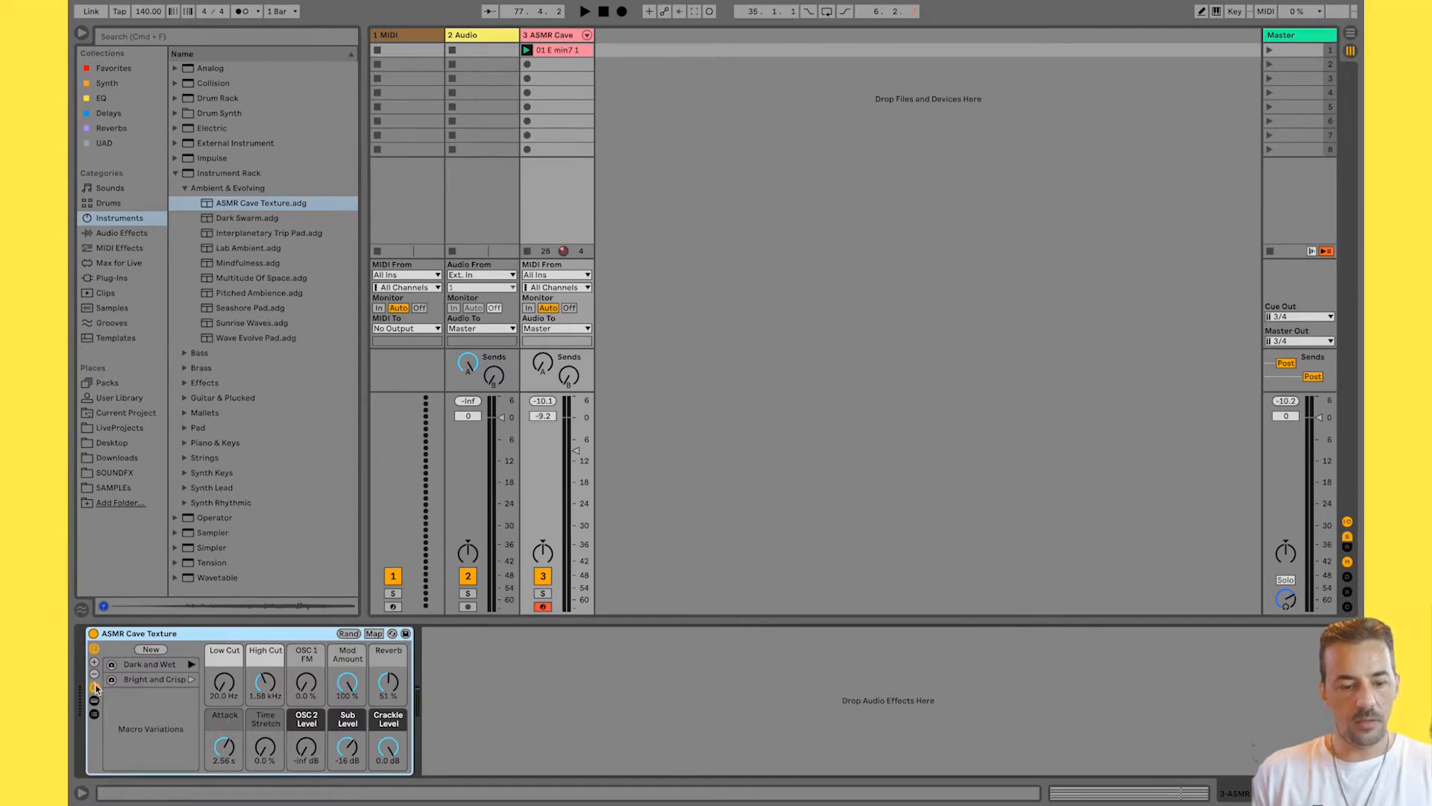
pyautogui.click(151, 669)
pyautogui.click(151, 679)
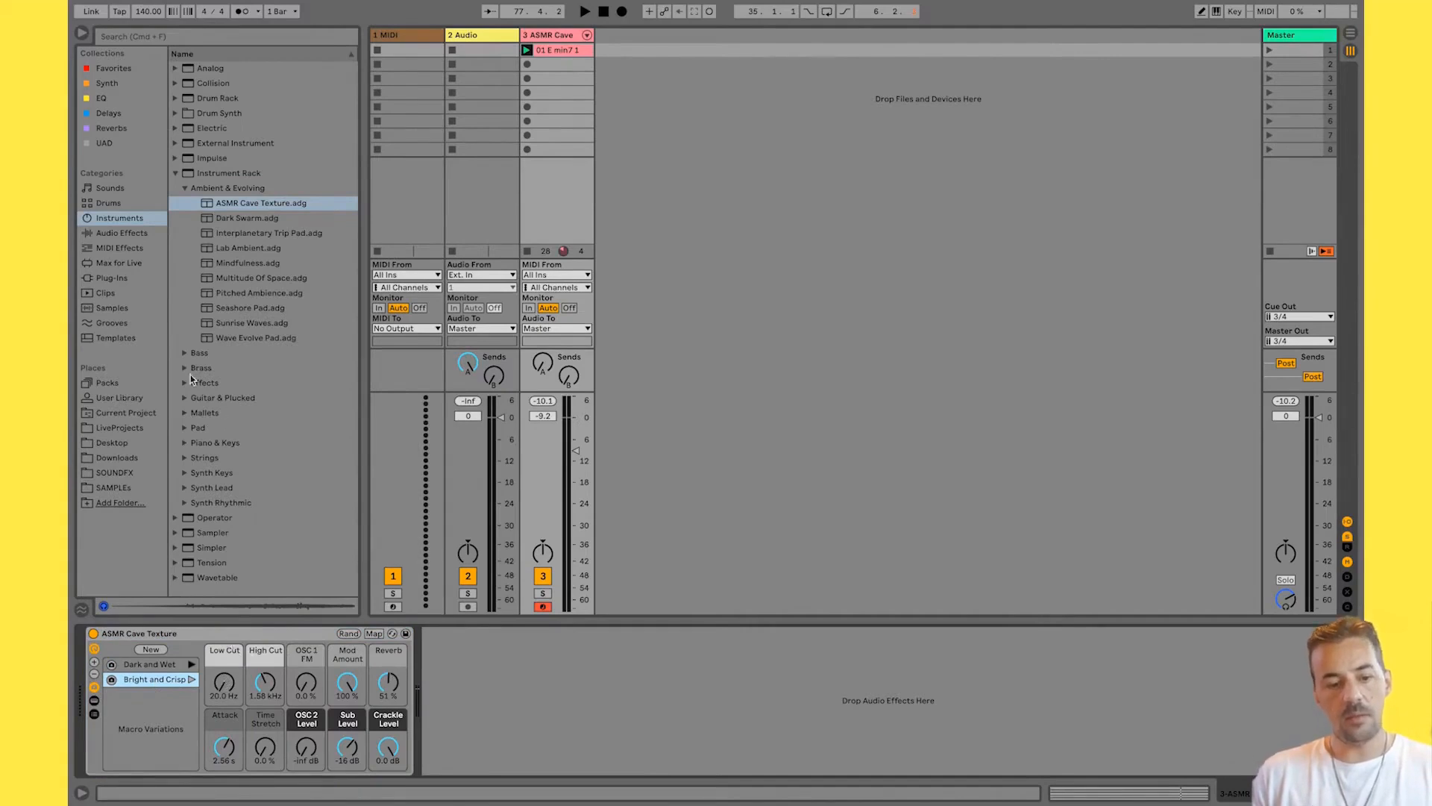
# Load Abilene Winter Pad from Instrument Rack's Pad presets onto track 3 and audition it with the playing clip.
pyautogui.click(184, 188)
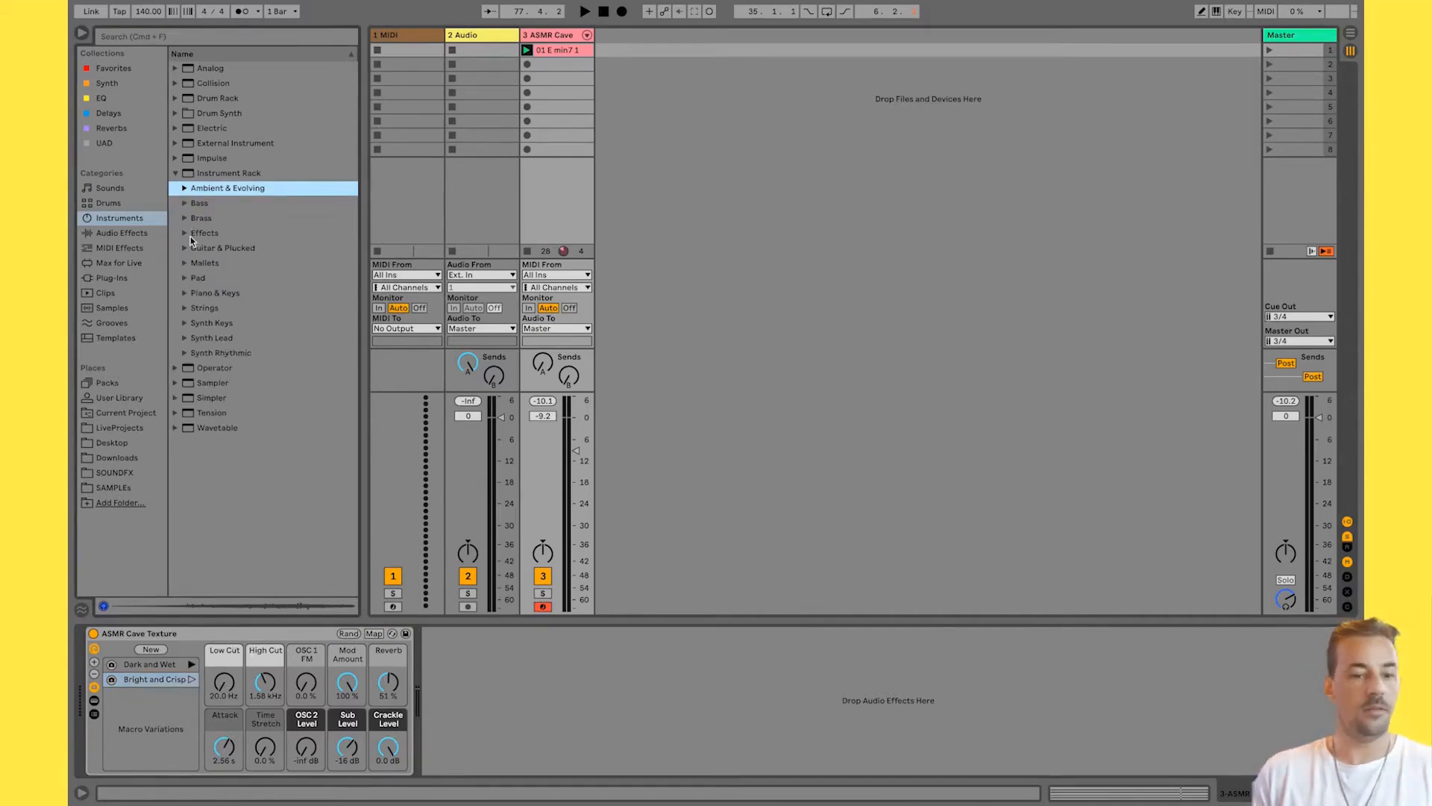
pyautogui.click(185, 278)
pyautogui.click(225, 293)
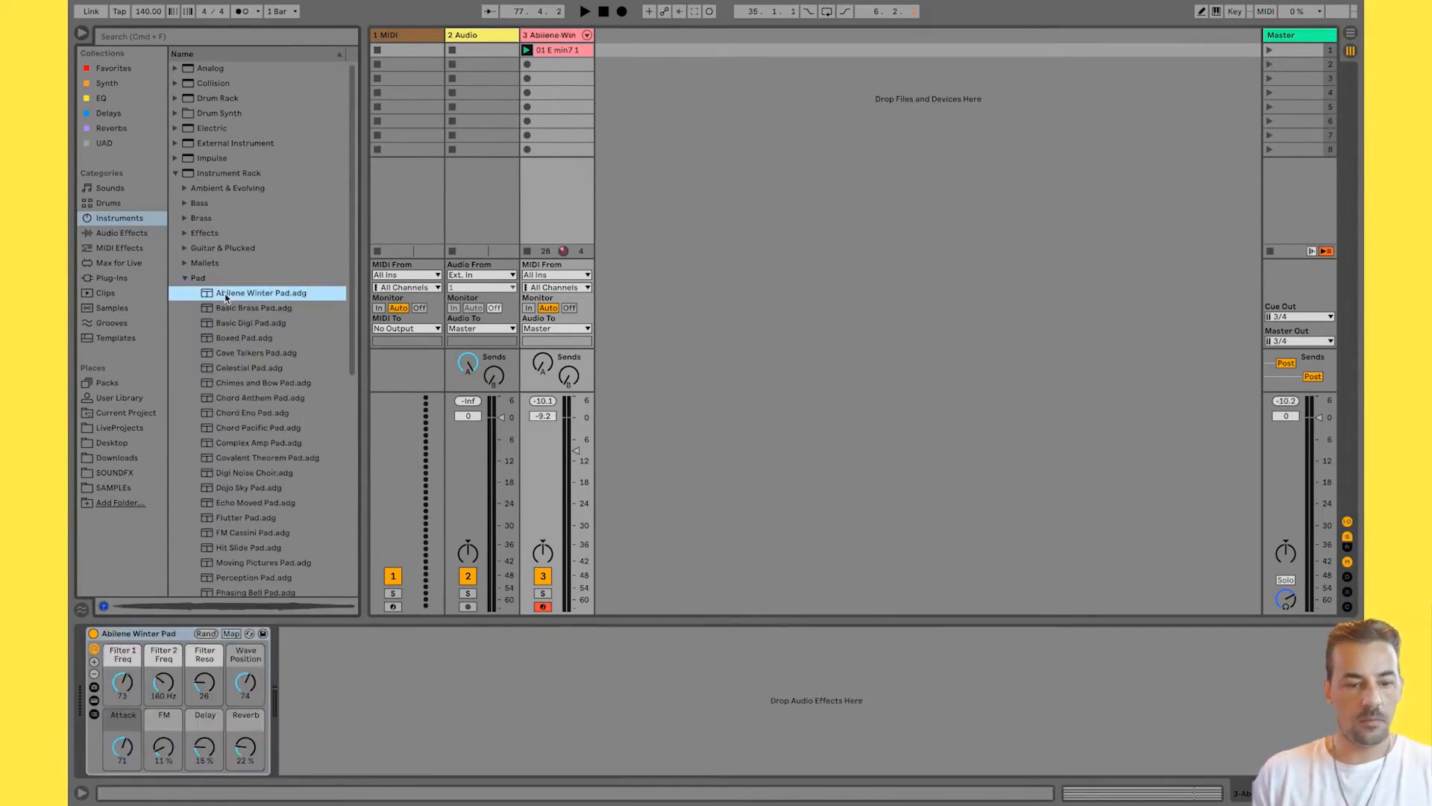
pyautogui.press('space')
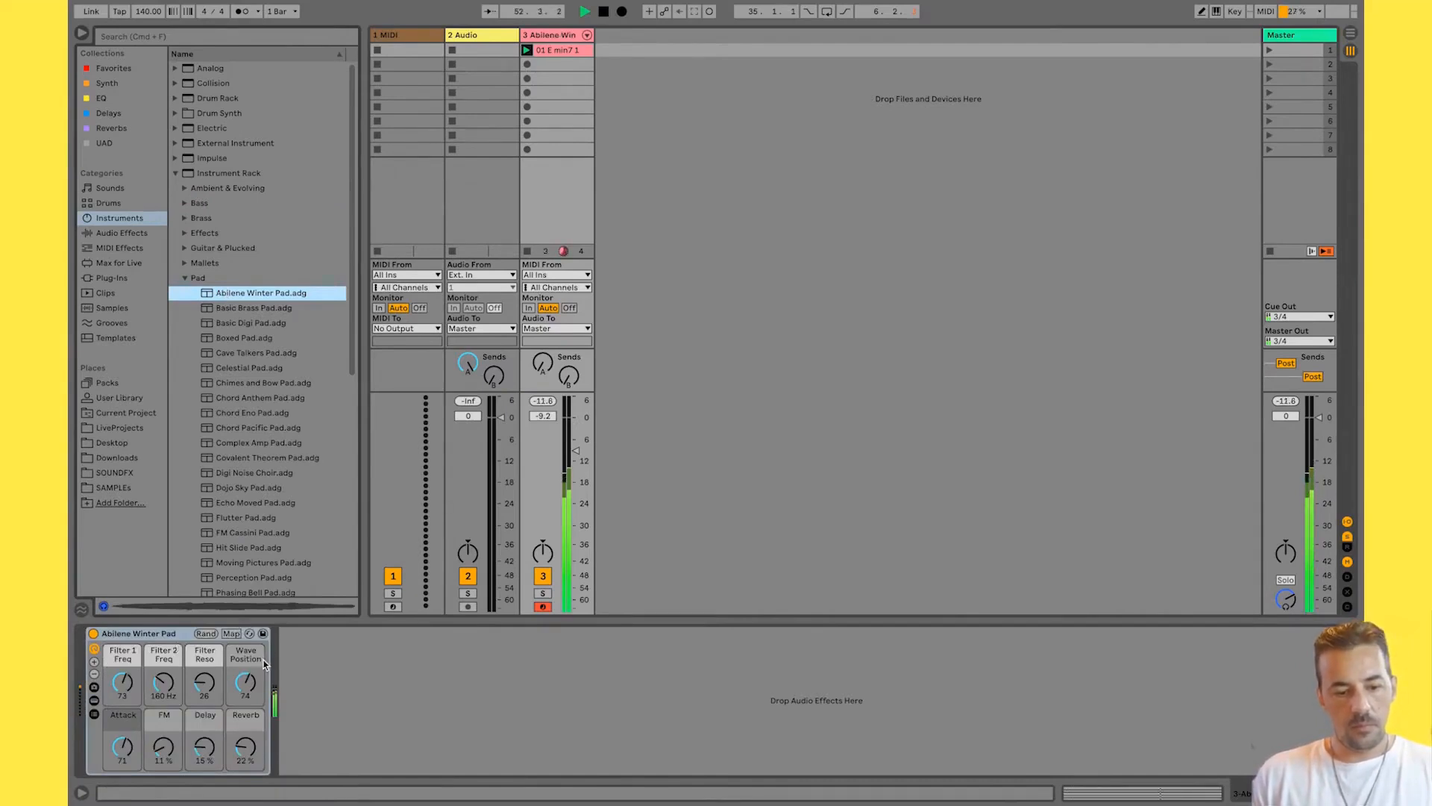
pyautogui.press('space')
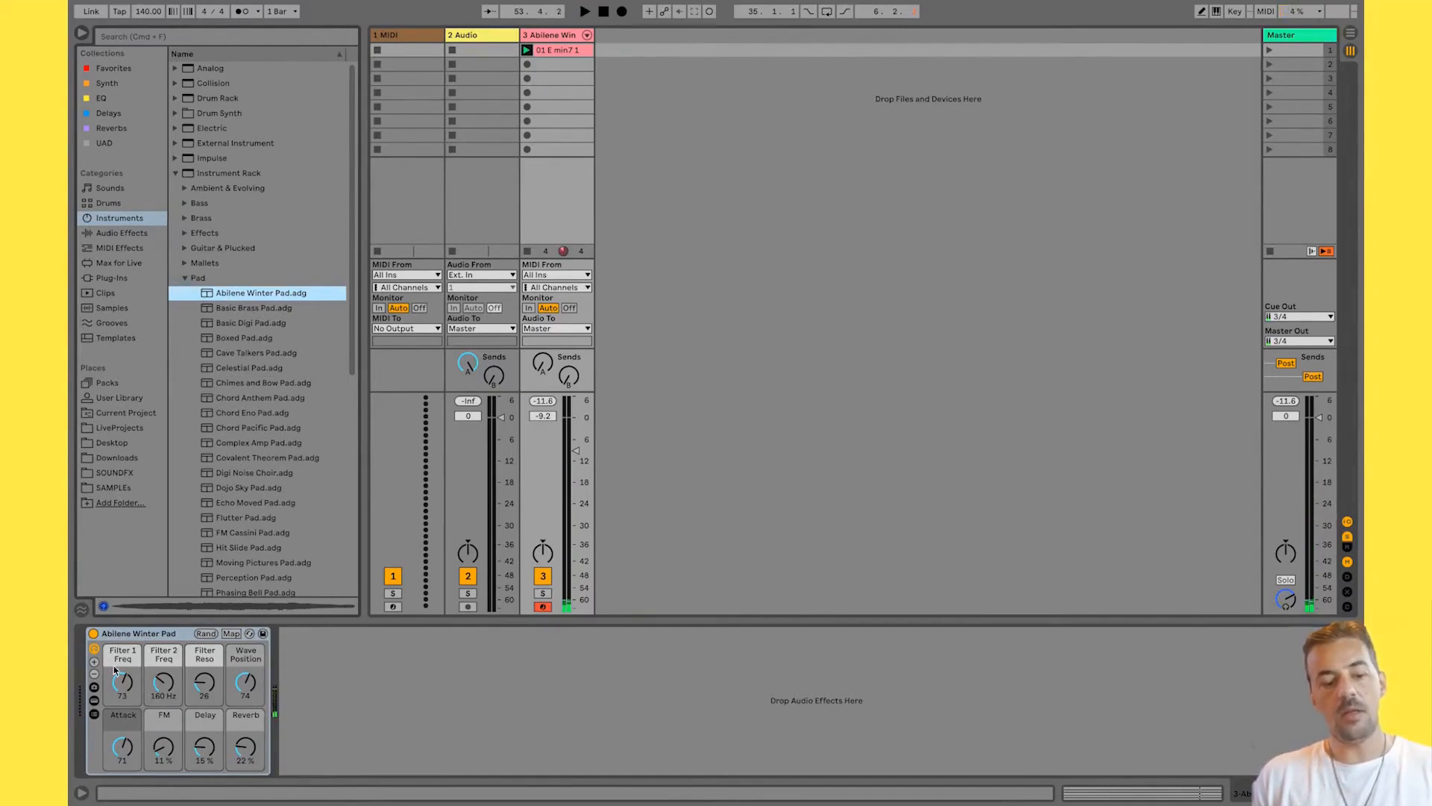
# Show the chain list of Abilene Winter Pad and examine the Wavetable chain with its effect devices.
pyautogui.click(95, 715)
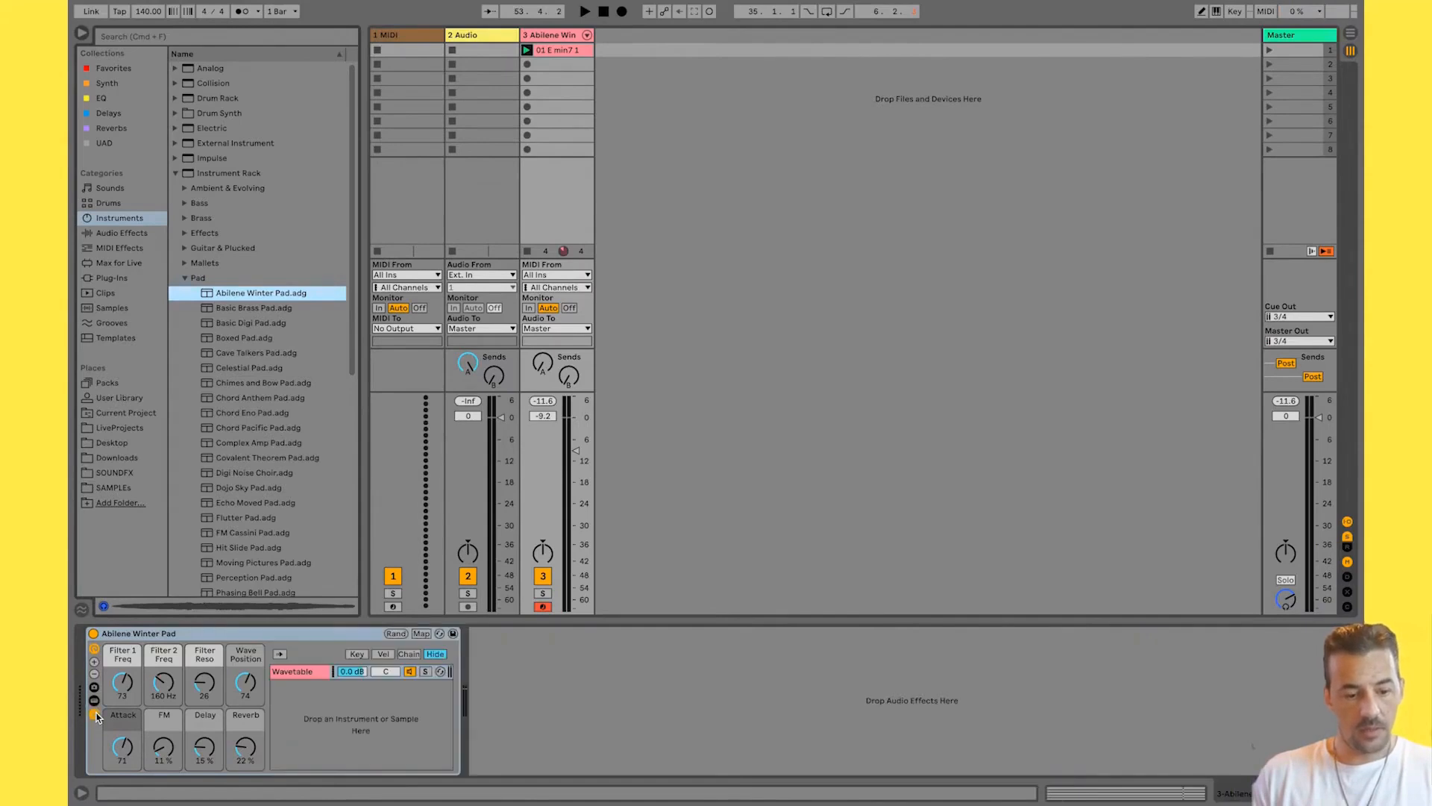
pyautogui.click(293, 672)
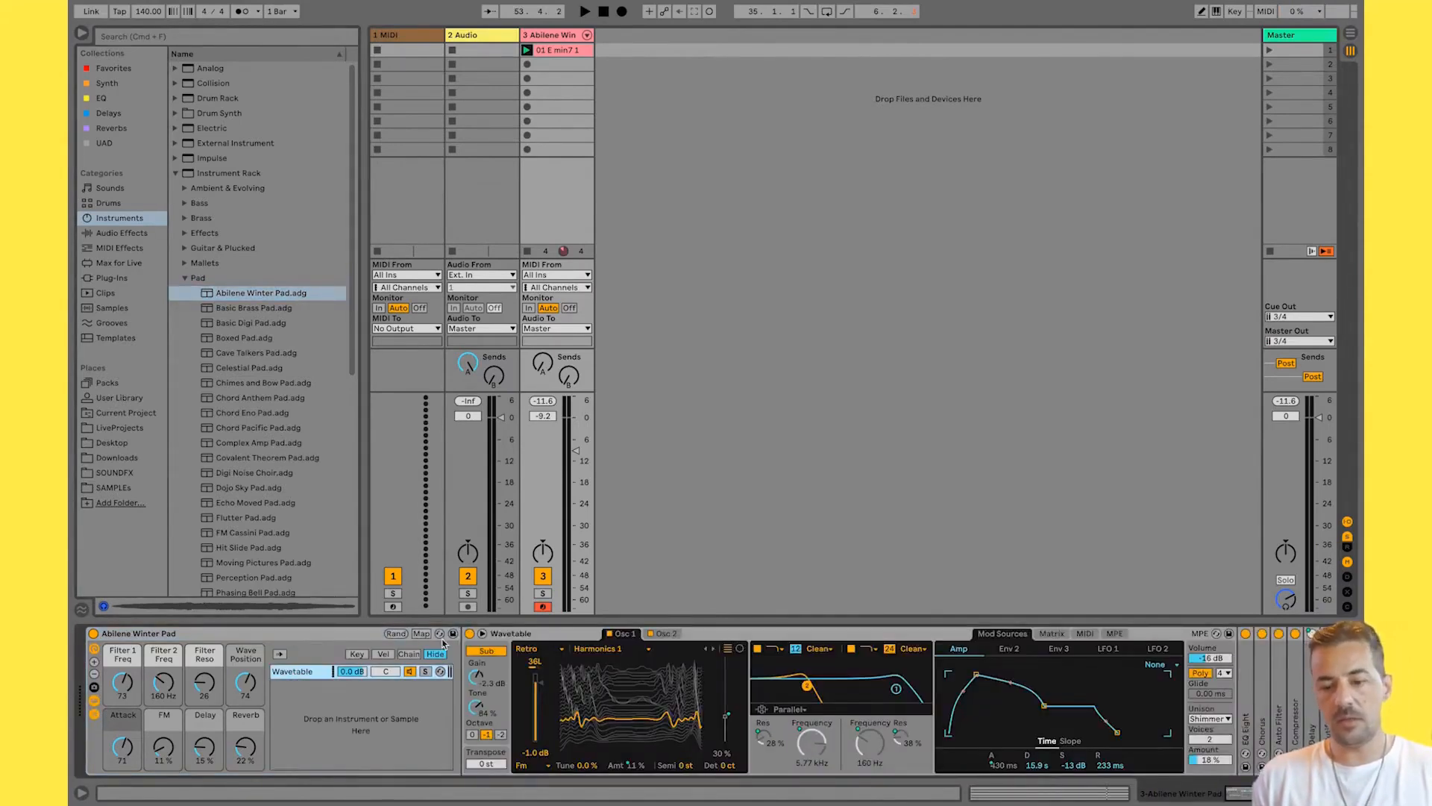
pyautogui.click(1250, 697)
pyautogui.click(1265, 697)
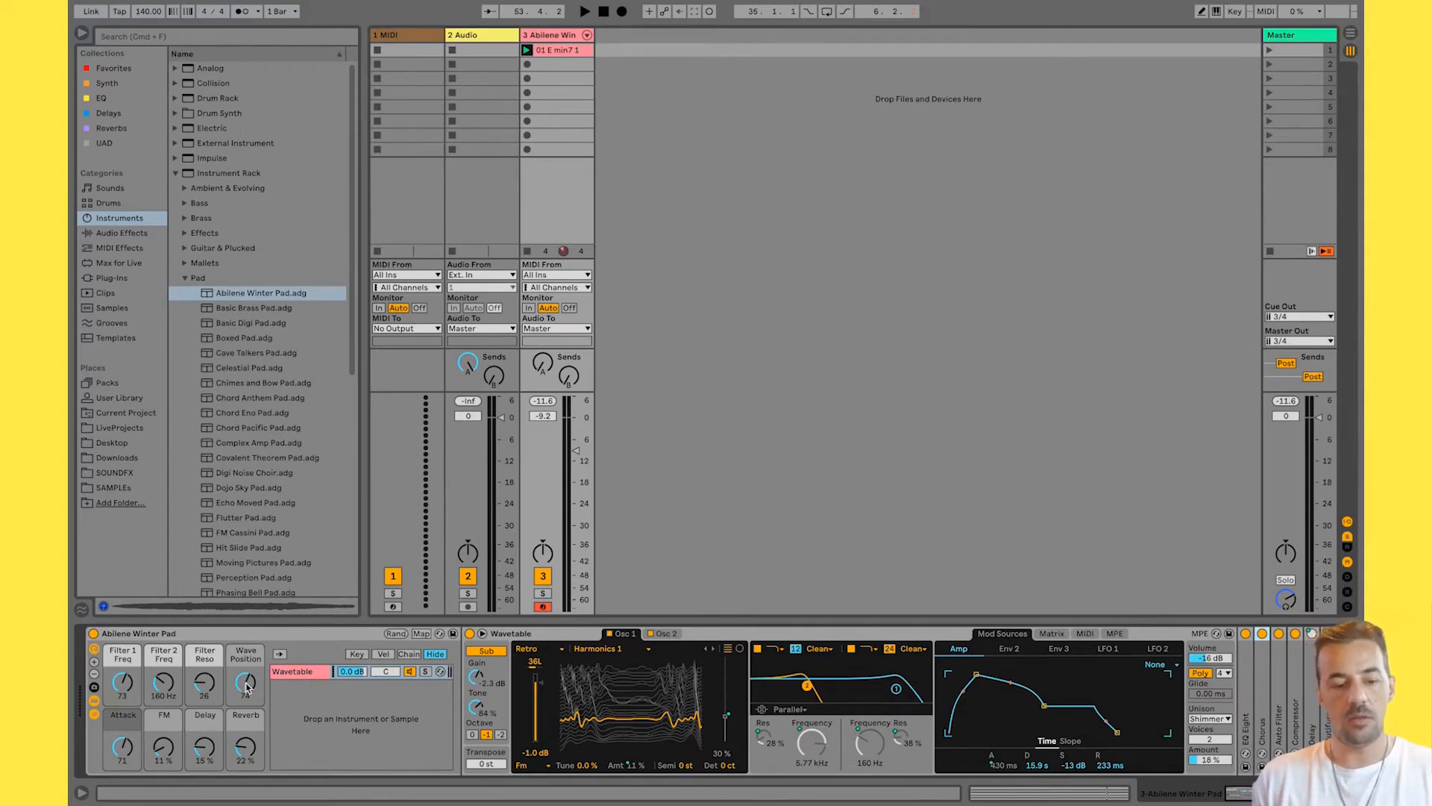
# During playback, set the rack's macros to Wave Position 18, Filter 1 Freq 5, Filter Reso 38 and Filter 2 Freq 33.2 Hz.
pyautogui.press('space')
pyautogui.moveTo(247, 687)
pyautogui.mouseDown()
pyautogui.moveTo(247, 728)
pyautogui.moveTo(224, 645)
pyautogui.moveTo(205, 654)
pyautogui.moveTo(205, 687)
pyautogui.moveTo(163, 676)
pyautogui.moveTo(164, 628)
pyautogui.moveTo(163, 694)
pyautogui.moveTo(122, 693)
pyautogui.moveTo(123, 727)
pyautogui.mouseUp()
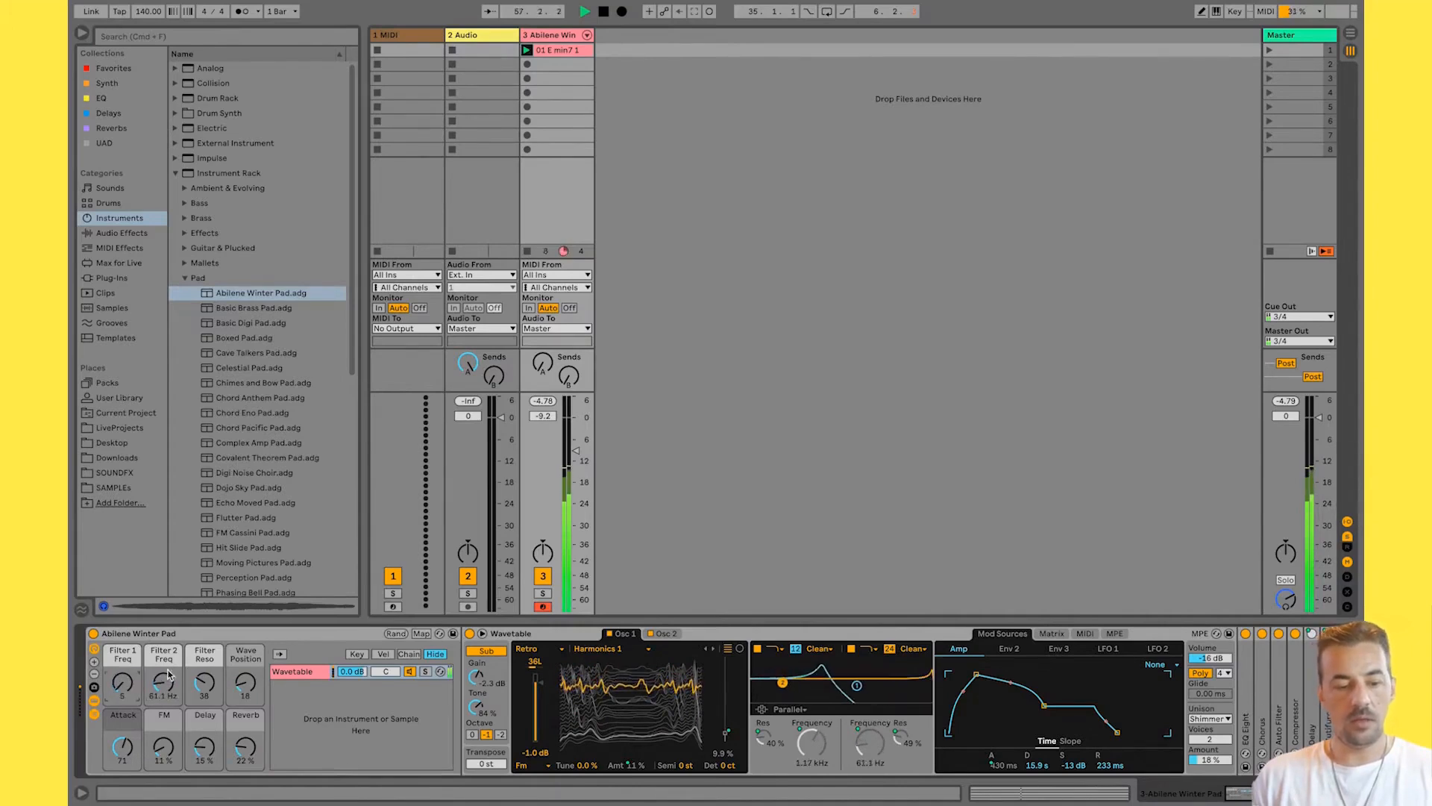
pyautogui.moveTo(163, 682); pyautogui.dragTo(164, 694)
pyautogui.press('space')
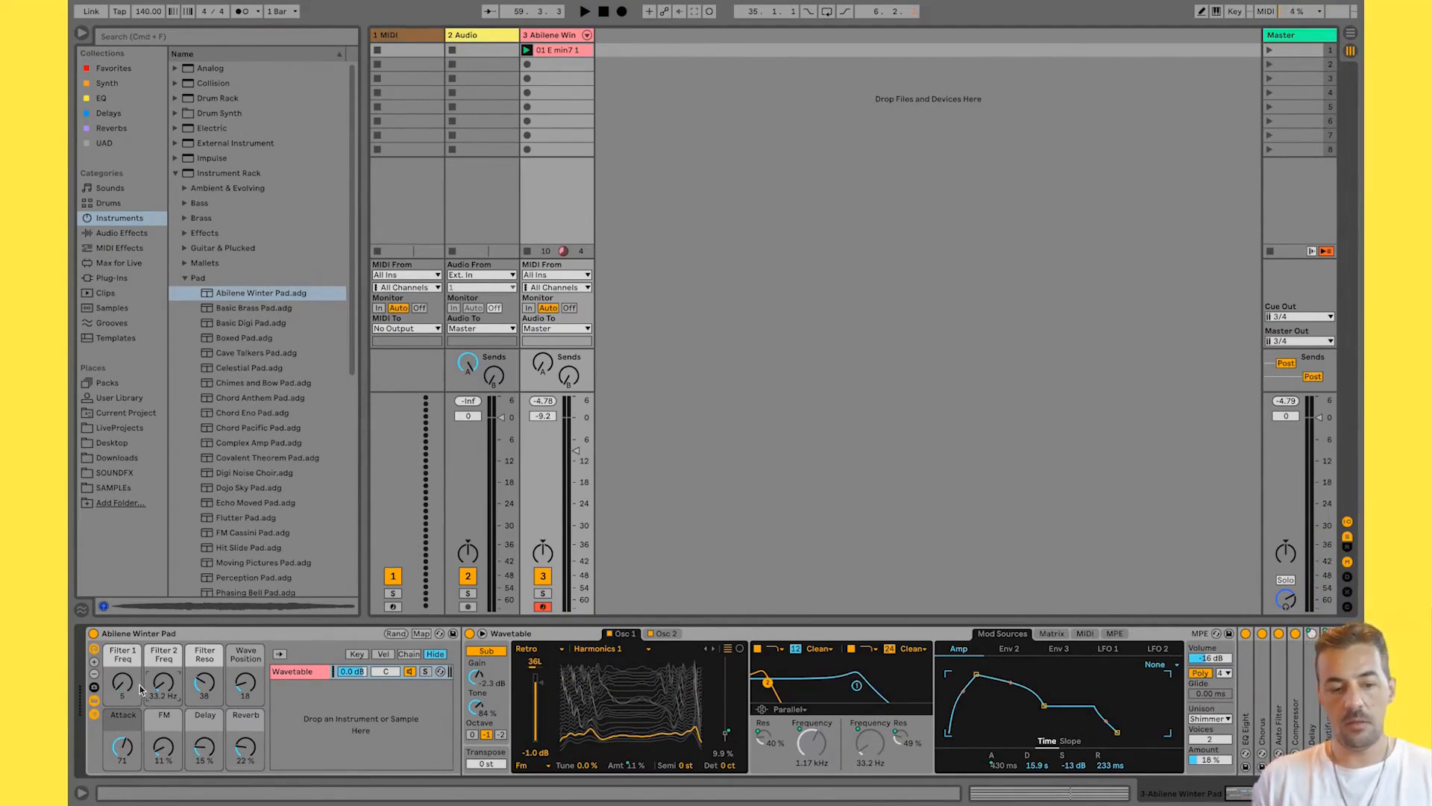
# Fold the Instrument Rack presets and replace the rack on track 3 with the default Operator.
pyautogui.click(185, 277)
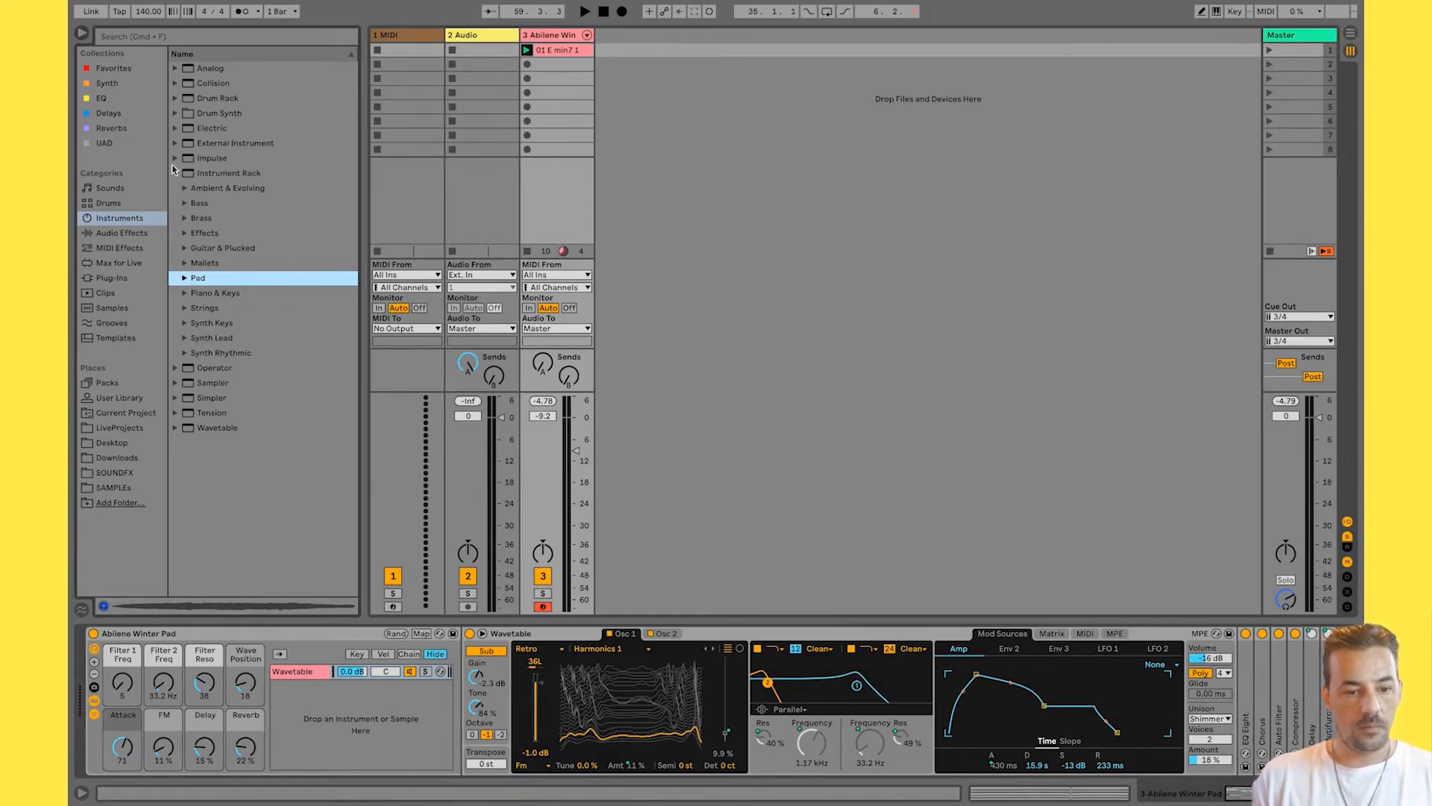
pyautogui.click(176, 173)
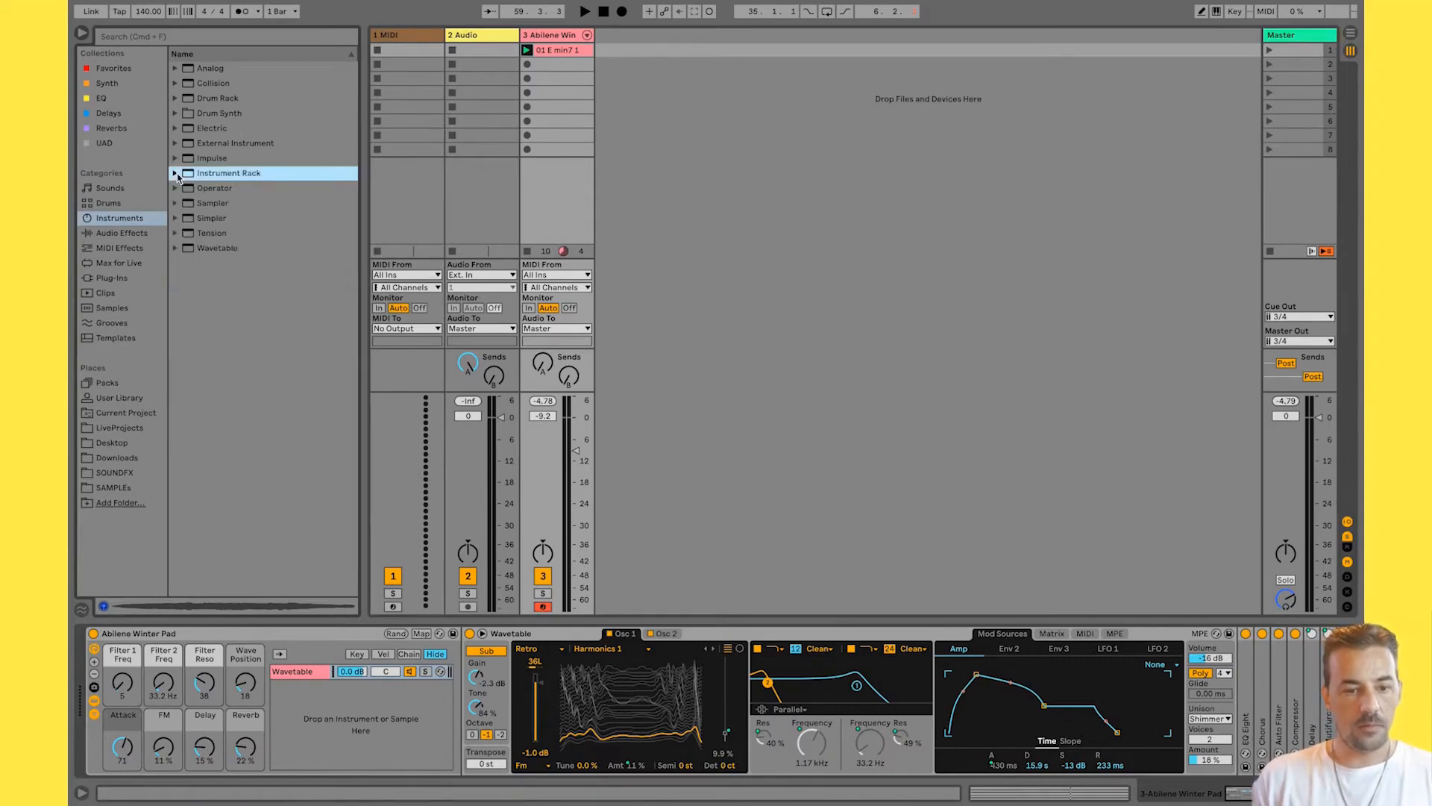
pyautogui.doubleClick(216, 189)
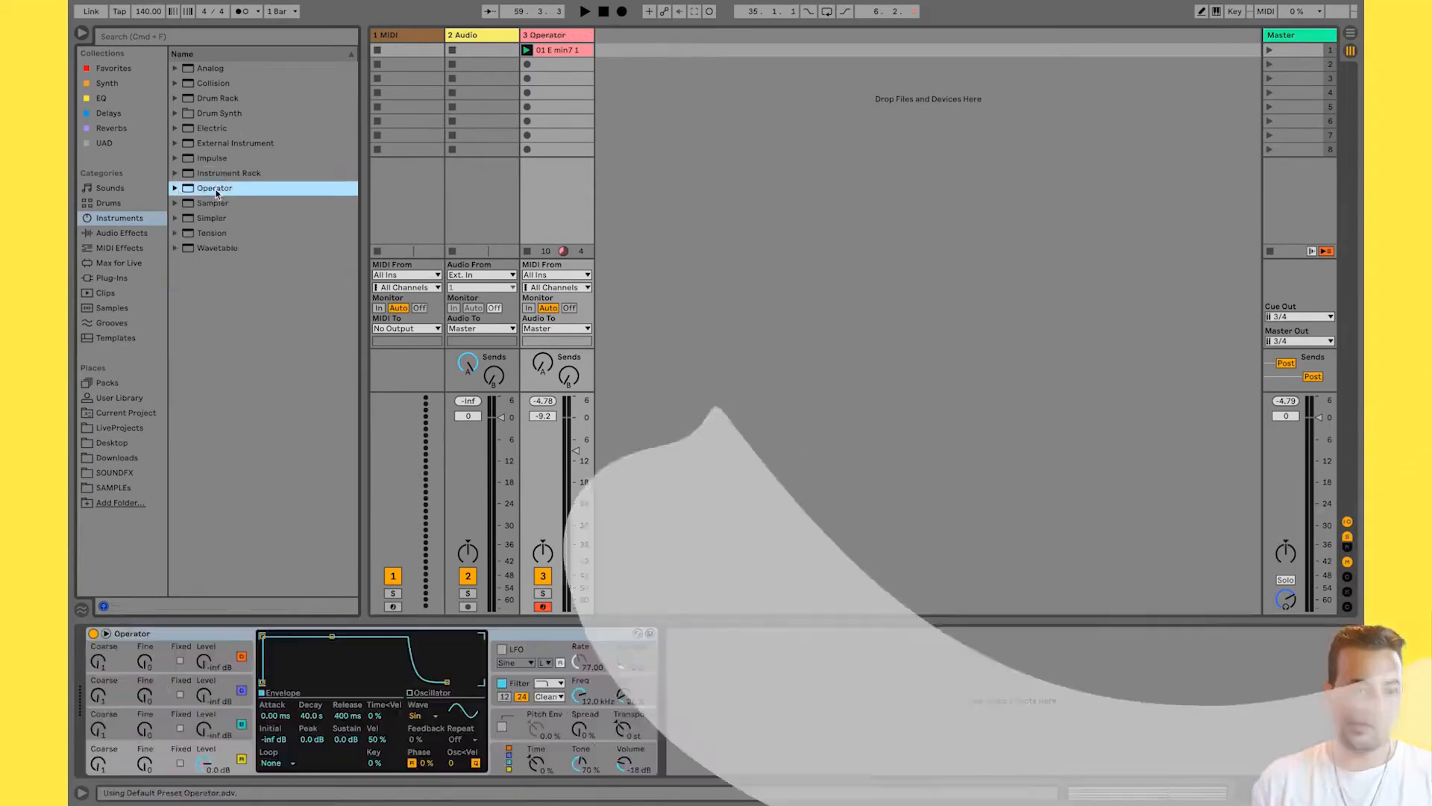
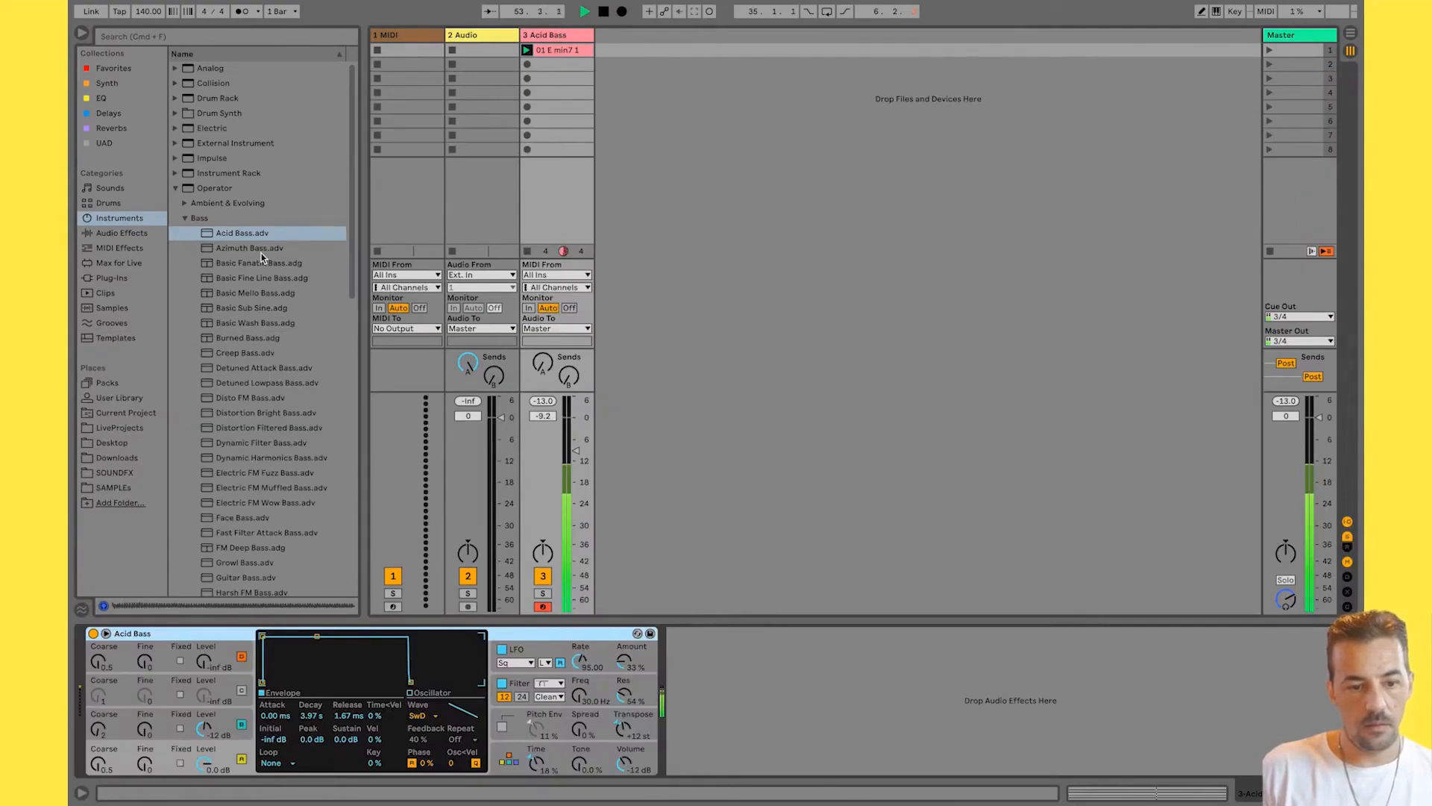
# Audition Operator's Azimuth Bass, Basic Fanatik Bass and Basic Fine Line Bass on track 3, then fold the Bass presets.
pyautogui.doubleClick(257, 251)
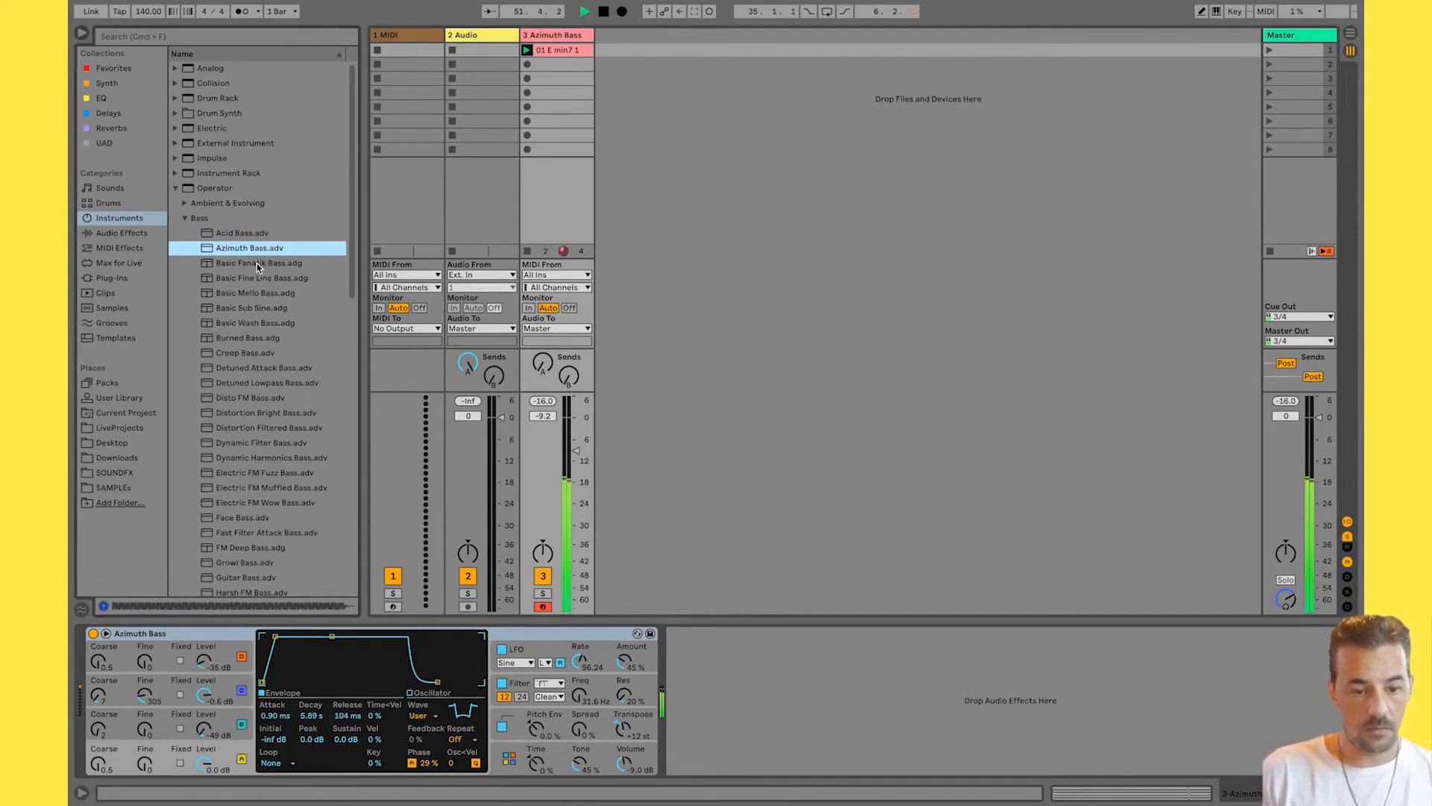
pyautogui.doubleClick(256, 262)
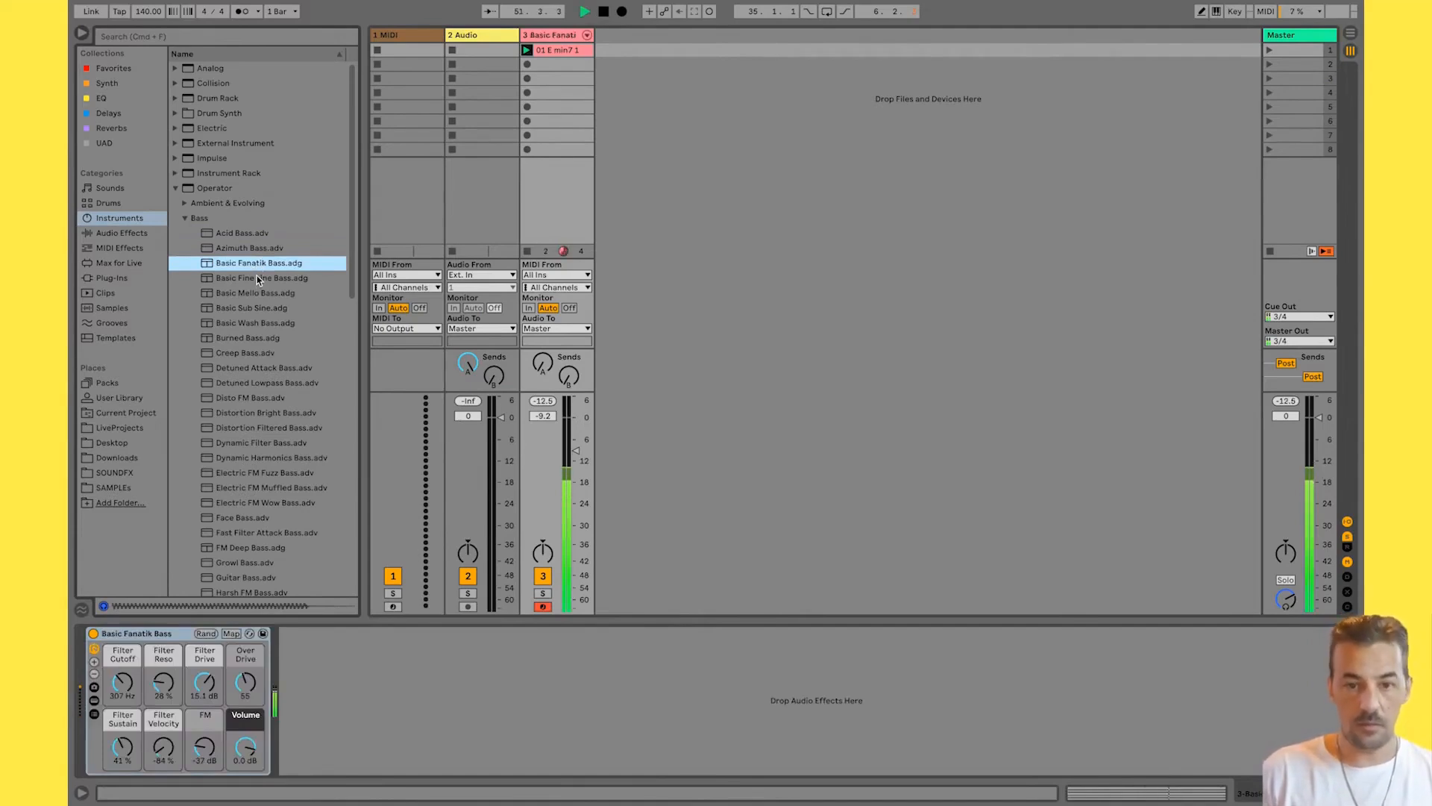
pyautogui.doubleClick(257, 277)
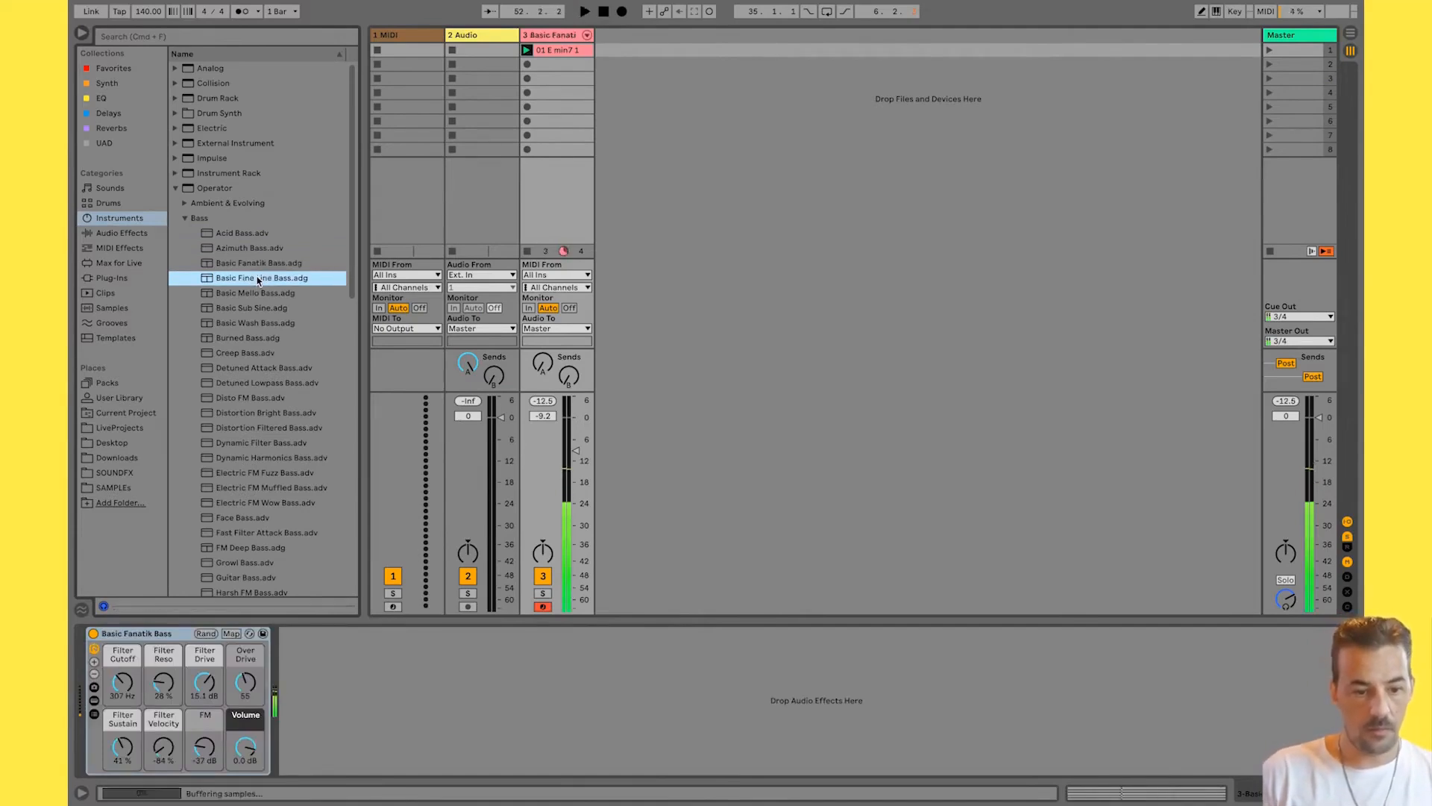
pyautogui.click(185, 218)
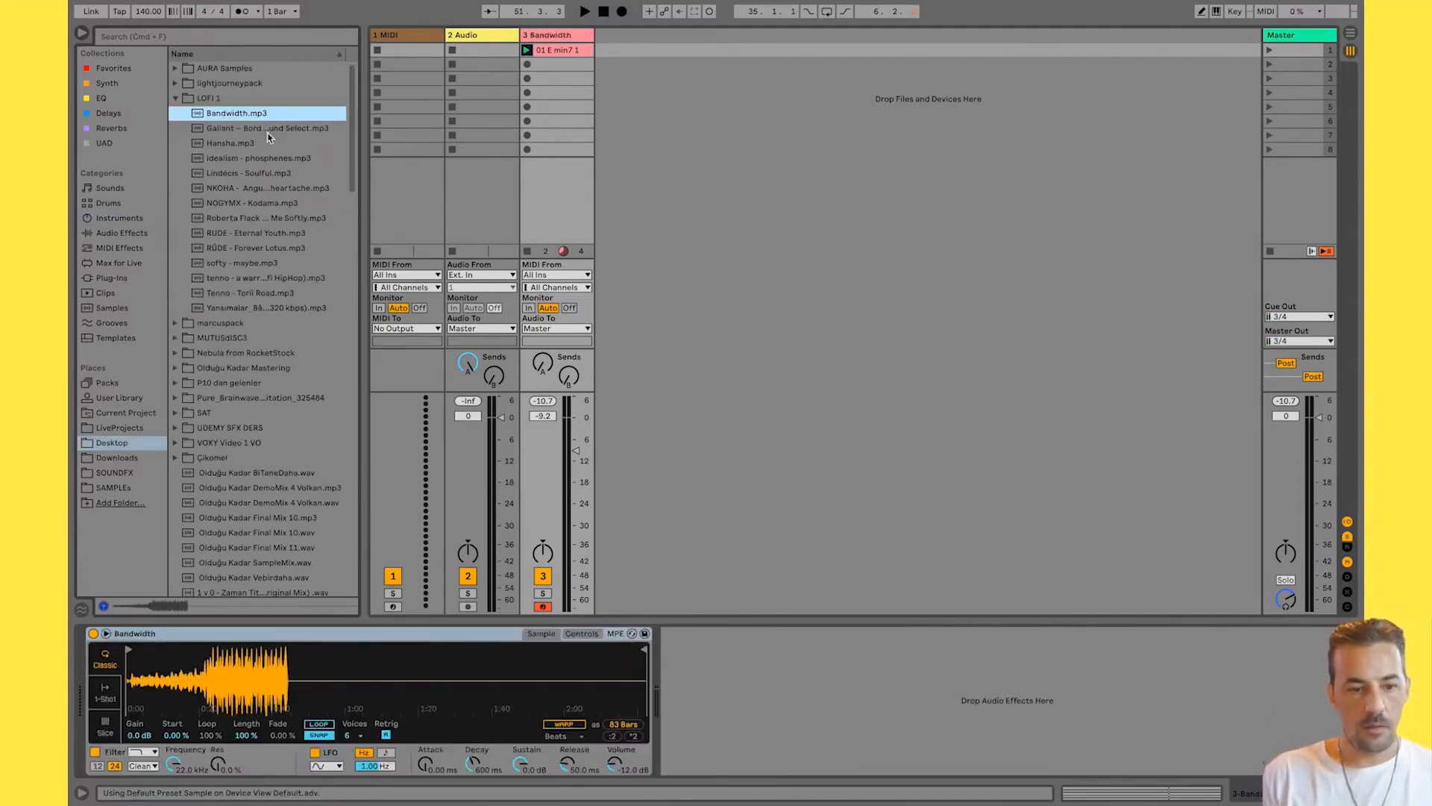
# Fold the LOFI 1 folder on the Desktop and return to the Instruments category with the Operator presets collapsed.
pyautogui.click(175, 99)
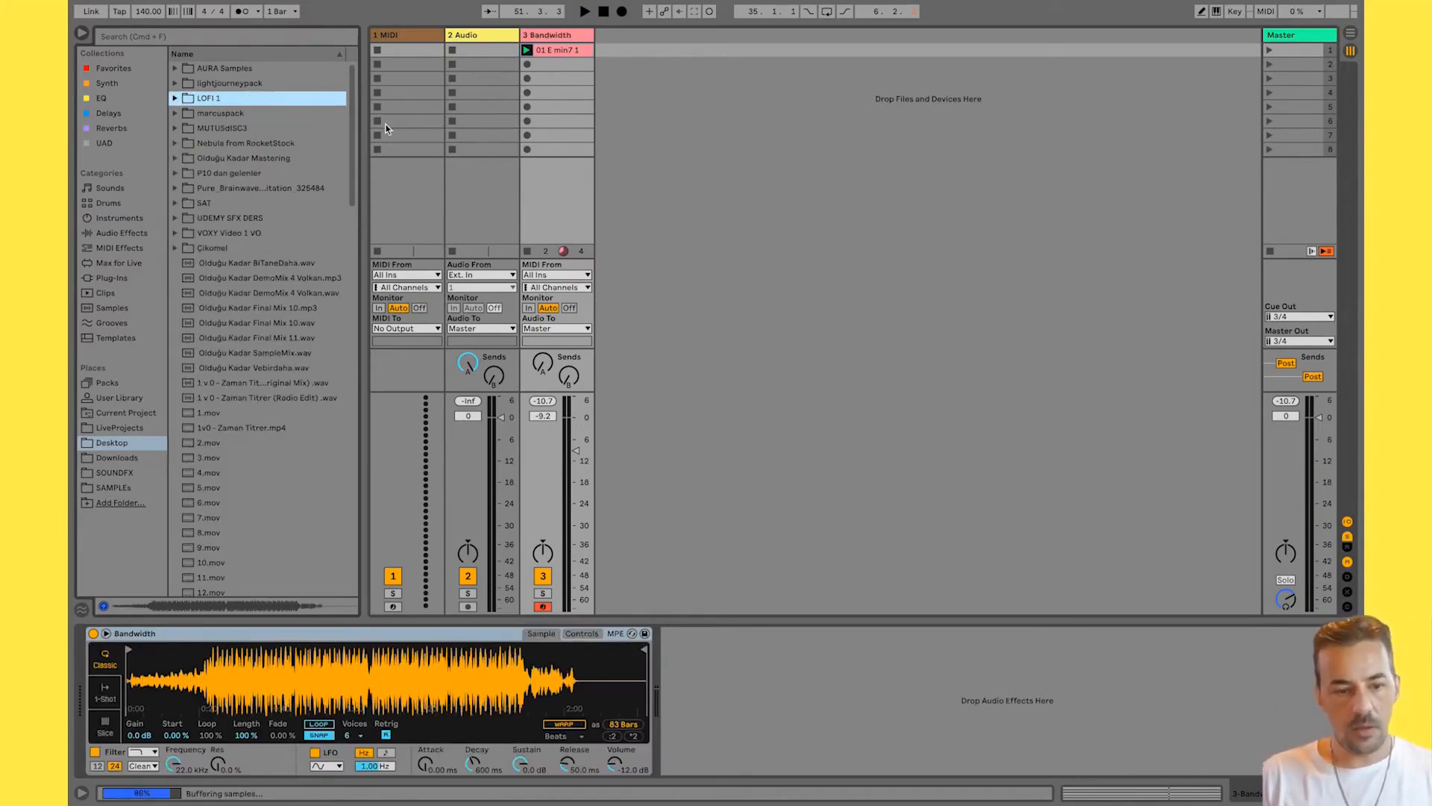
pyautogui.click(118, 237)
pyautogui.click(124, 220)
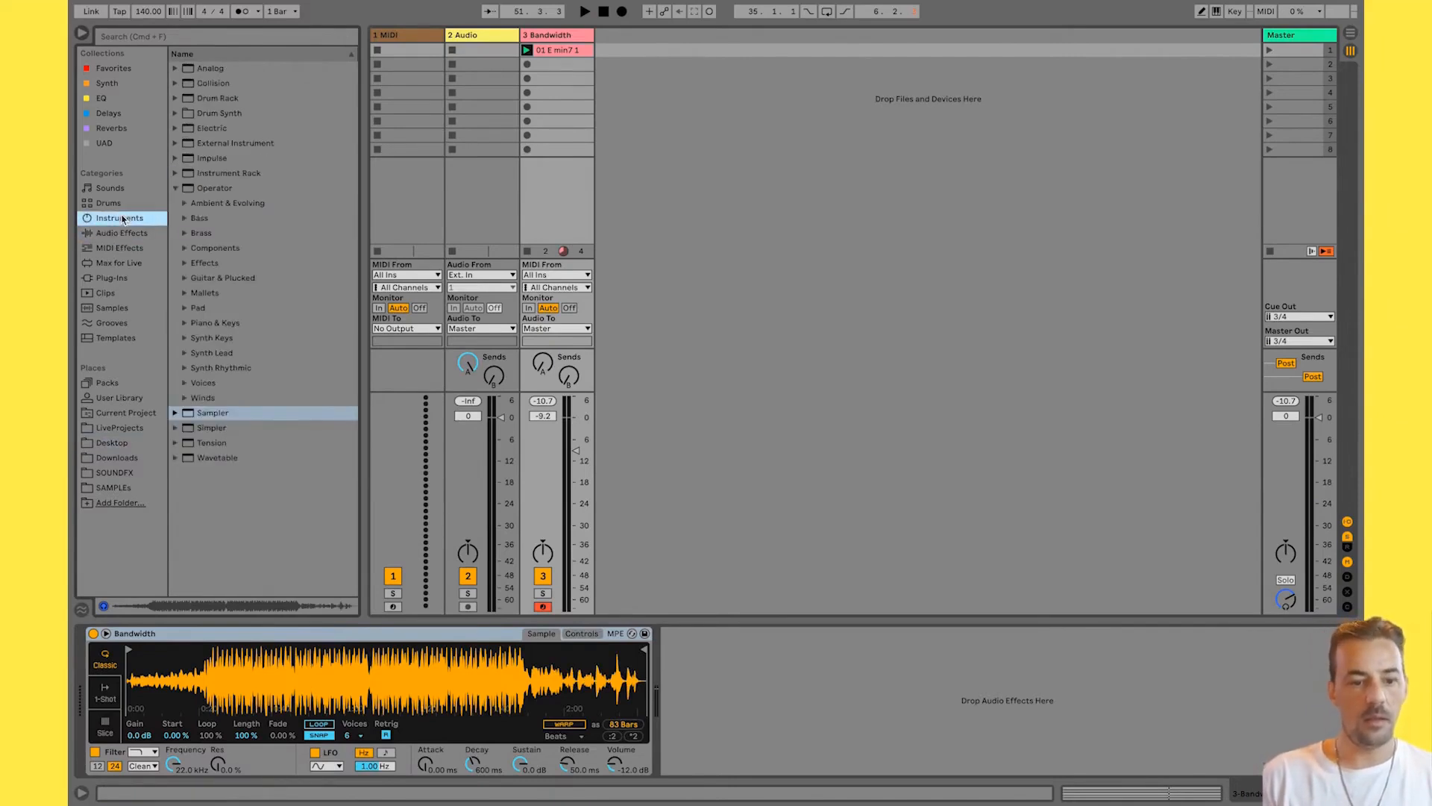
pyautogui.click(177, 191)
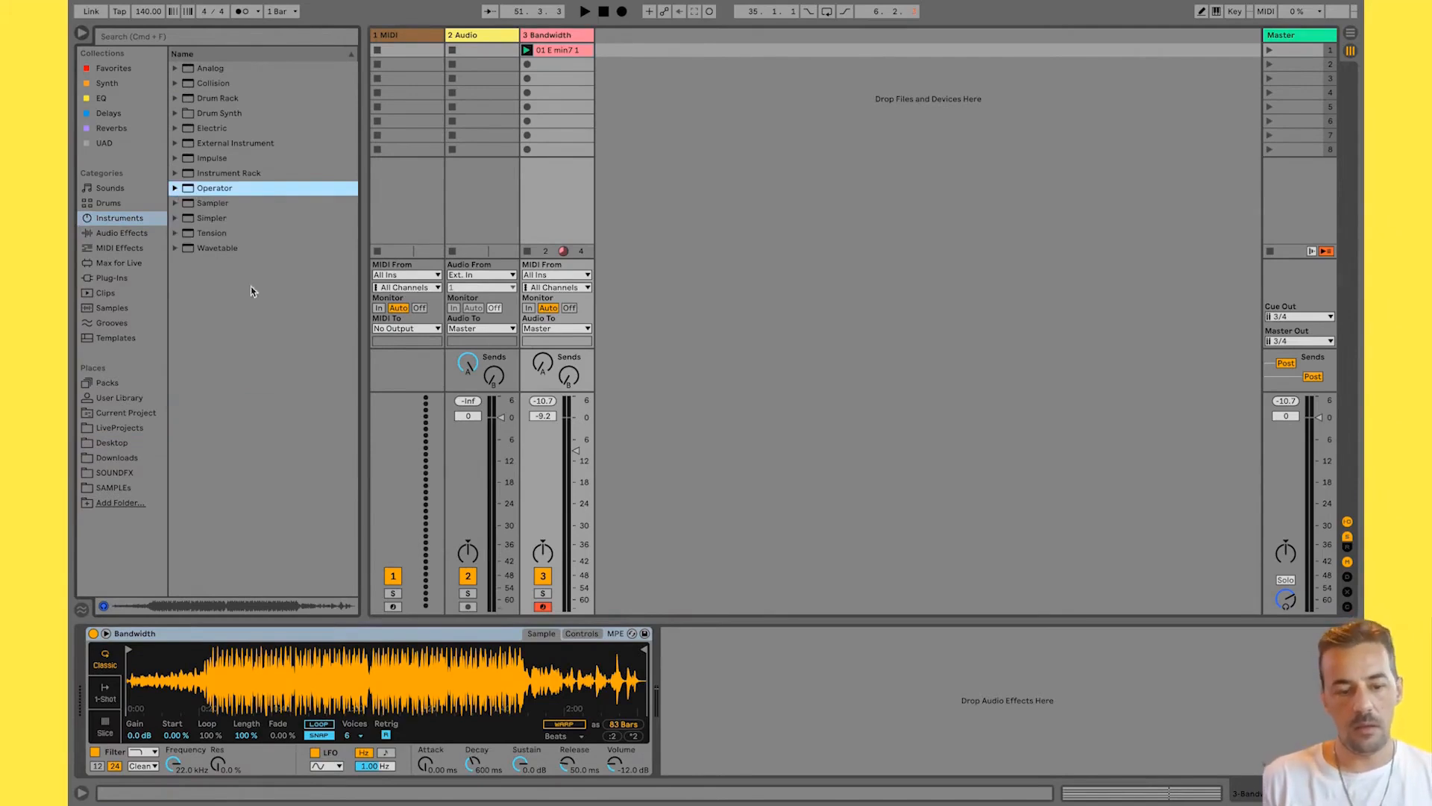
# Nudge the Bandwidth sample's start marker inward, start playback and raise track 3's volume to -2.1 dB.
pyautogui.moveTo(131, 654); pyautogui.dragTo(135, 655)
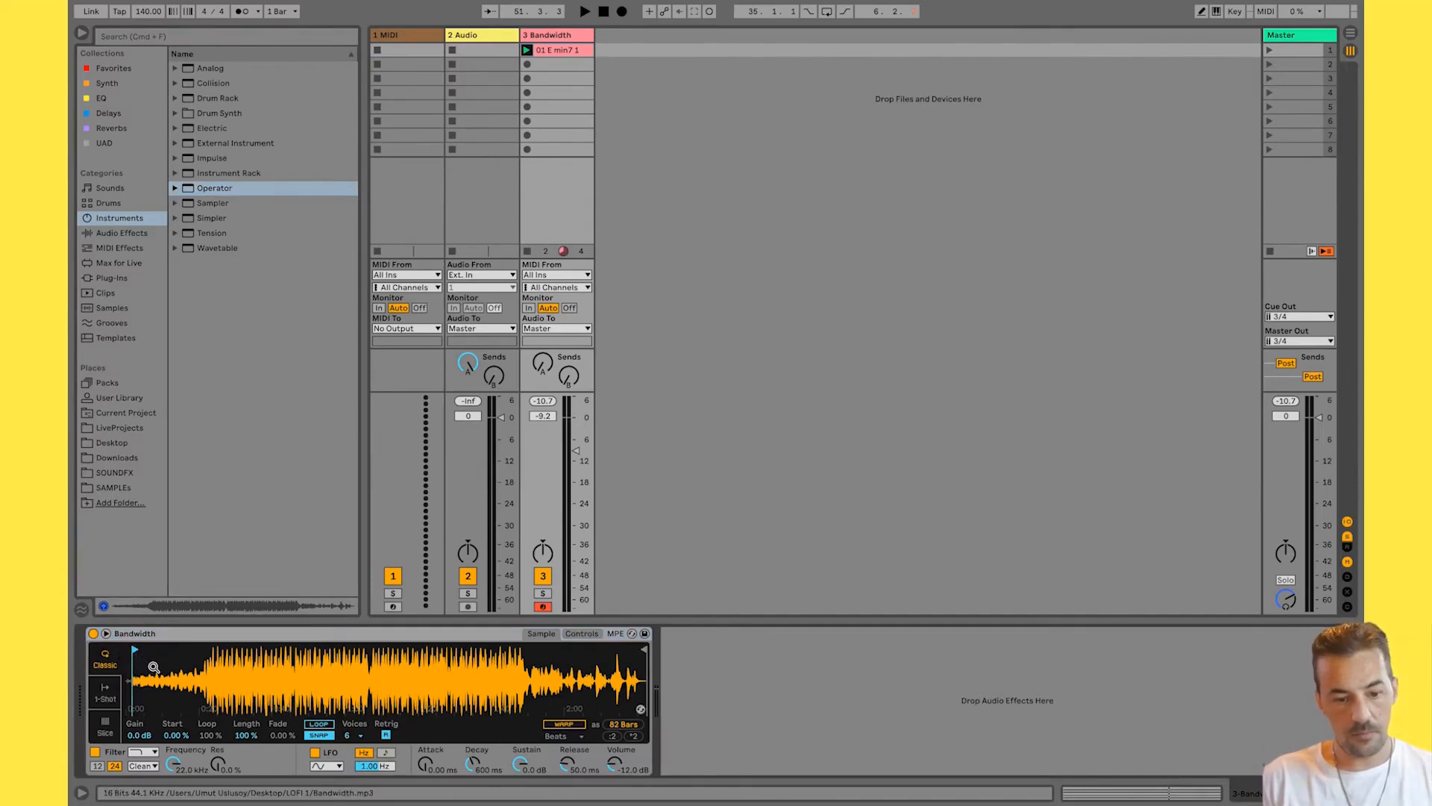
pyautogui.press('space')
pyautogui.moveTo(575, 451); pyautogui.dragTo(575, 425)
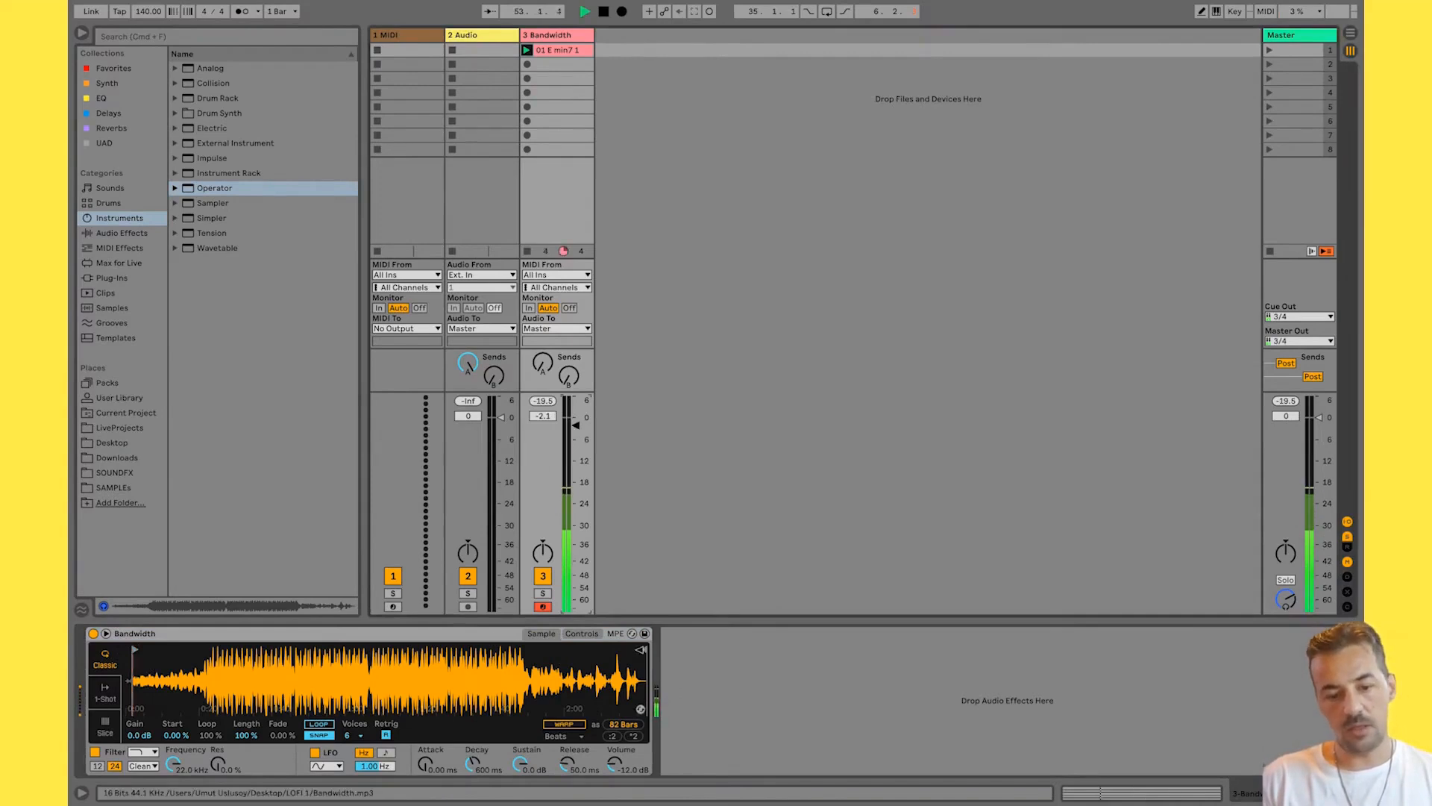
# Trim the Bandwidth sample's start and end markers to a 16-bar region at the beginning of its loud section.
pyautogui.moveTo(648, 654); pyautogui.dragTo(373, 650)
pyautogui.moveTo(135, 650); pyautogui.dragTo(218, 651)
pyautogui.moveTo(377, 650); pyautogui.dragTo(319, 651)
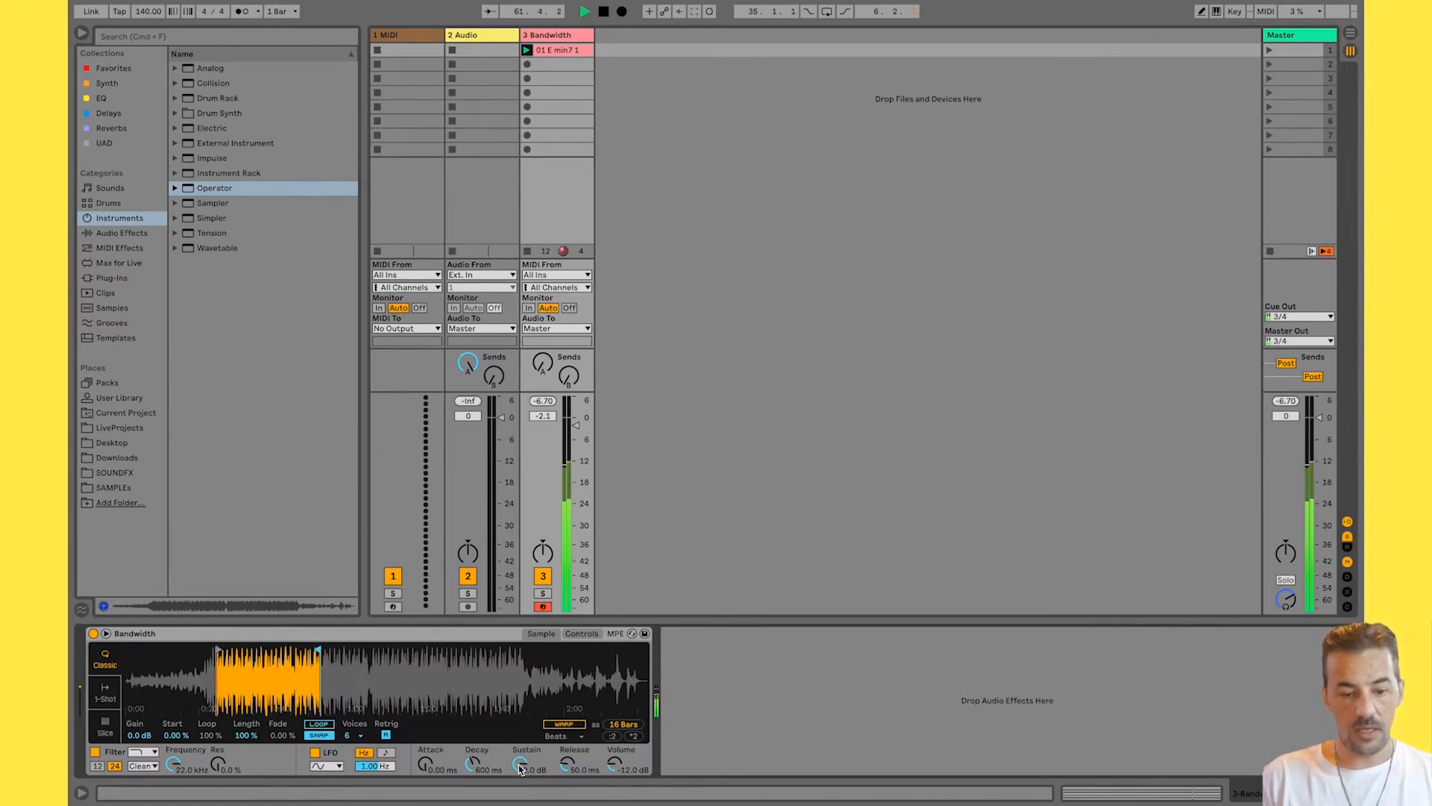
pyautogui.moveTo(520, 763); pyautogui.dragTo(519, 763)
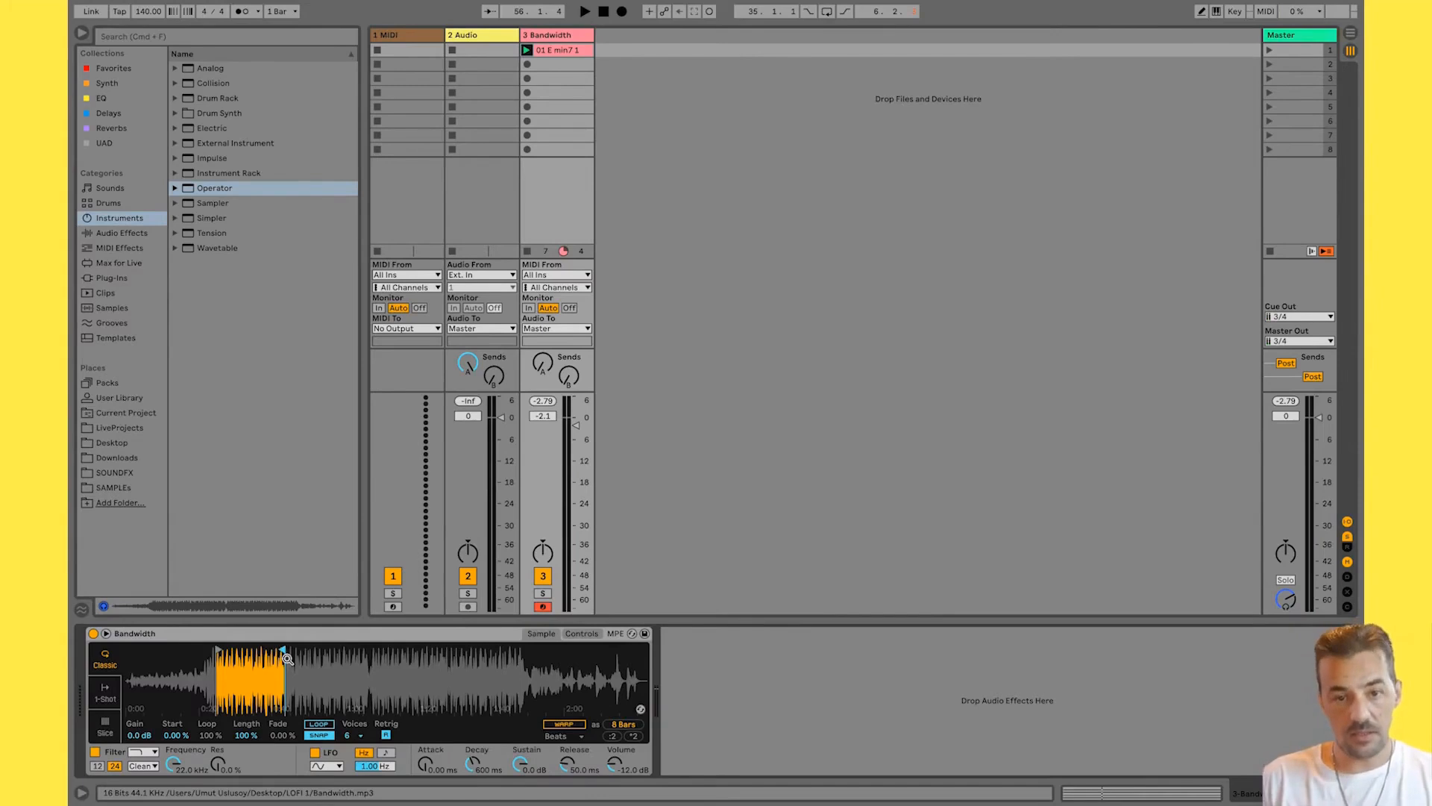
# Load an empty Simpler on track 3, then replace it with the default Tension instrument.
pyautogui.doubleClick(221, 222)
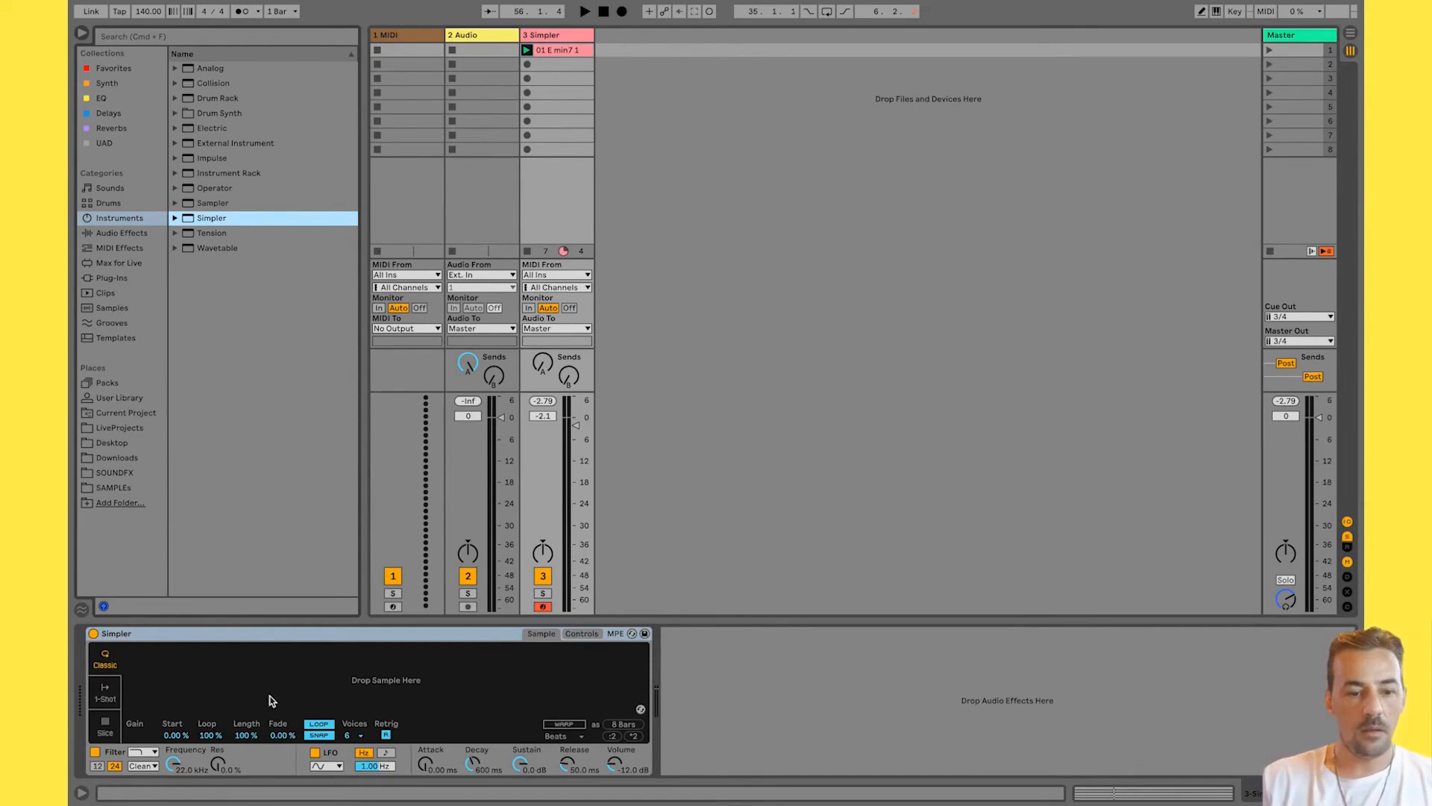
pyautogui.click(228, 235)
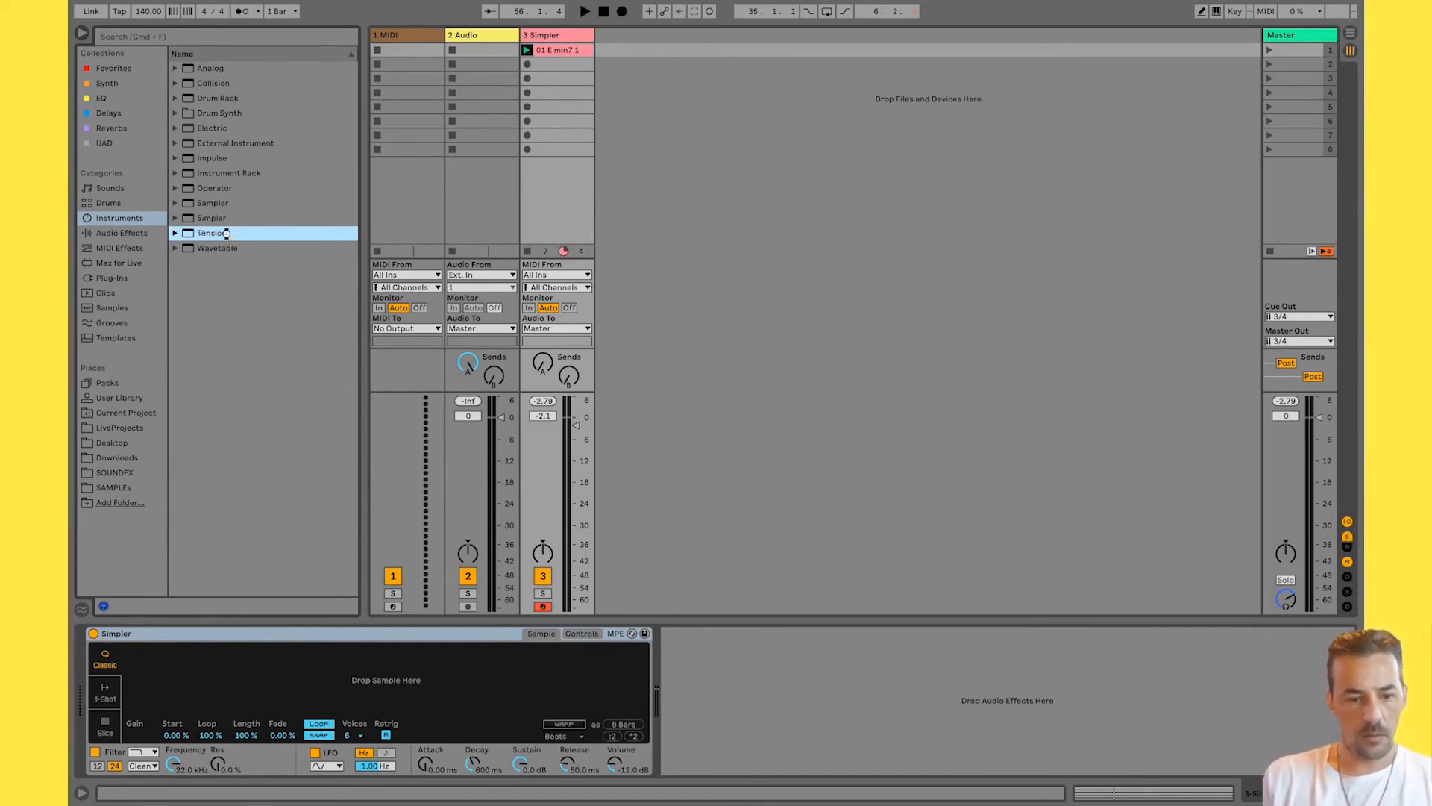
pyautogui.press('Return')
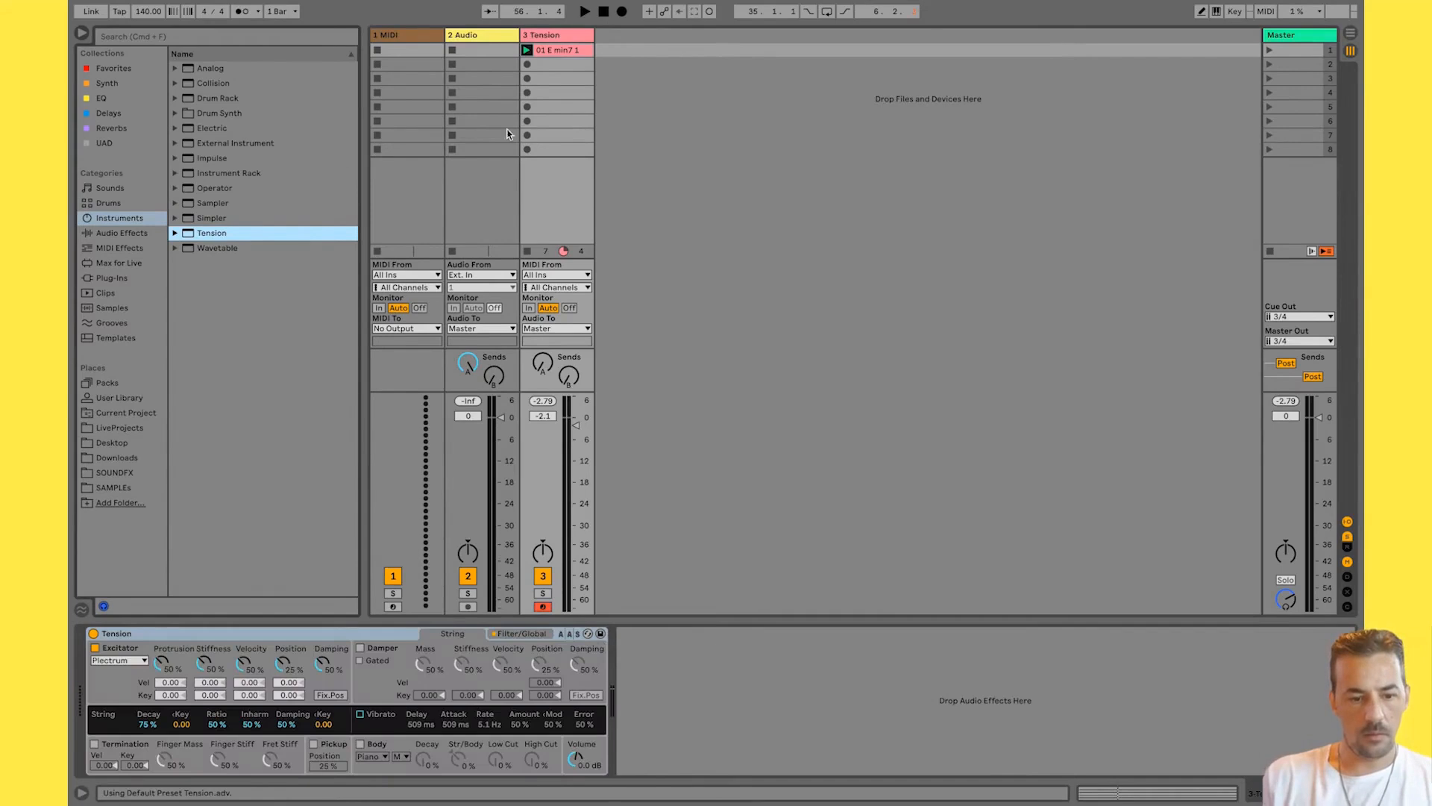
# Audition Tension and transpose all notes of the 01 E min7 1 clip down to the D2–C3 range.
pyautogui.press('space')
pyautogui.doubleClick(563, 52)
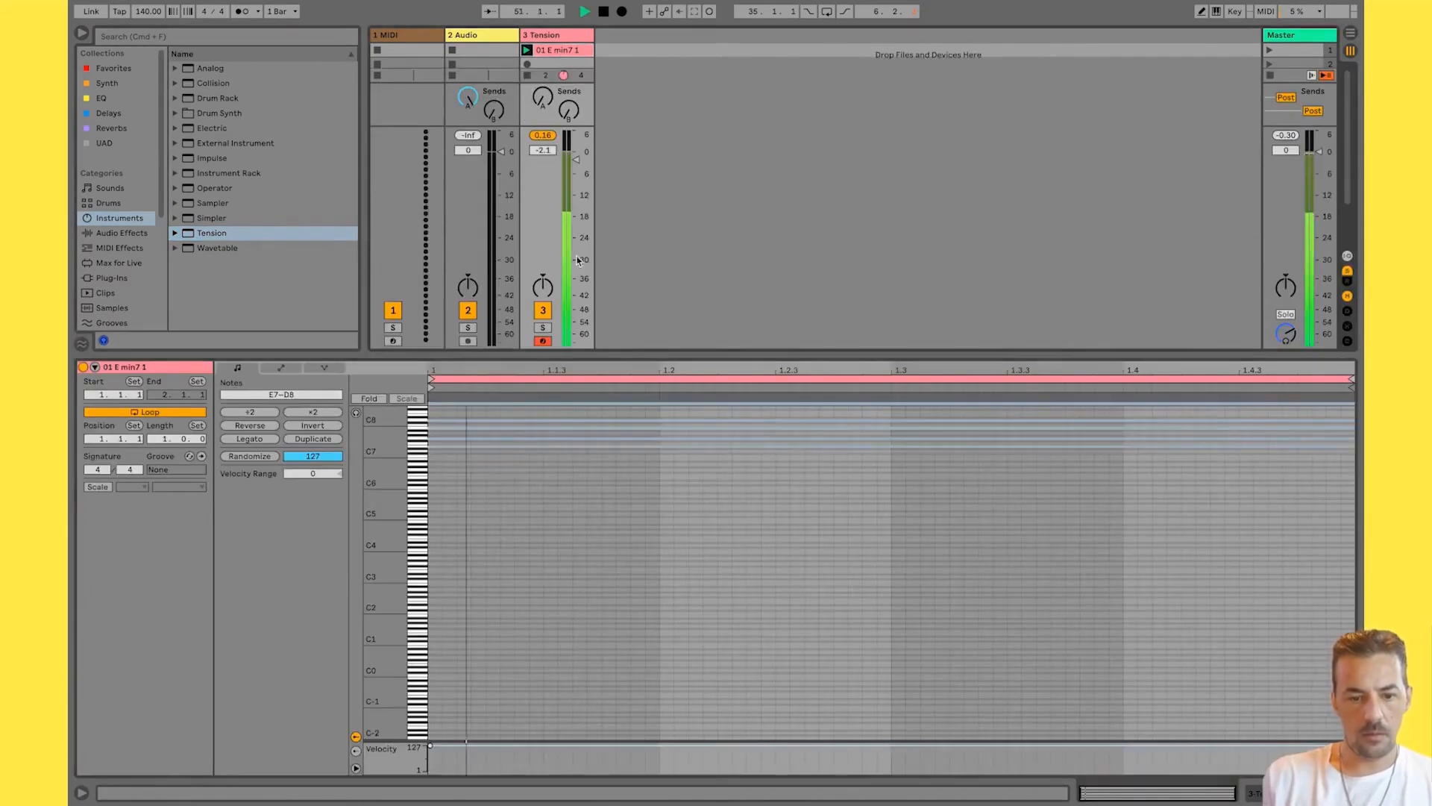
pyautogui.press('space')
pyautogui.click(600, 489)
pyautogui.press('super+a')
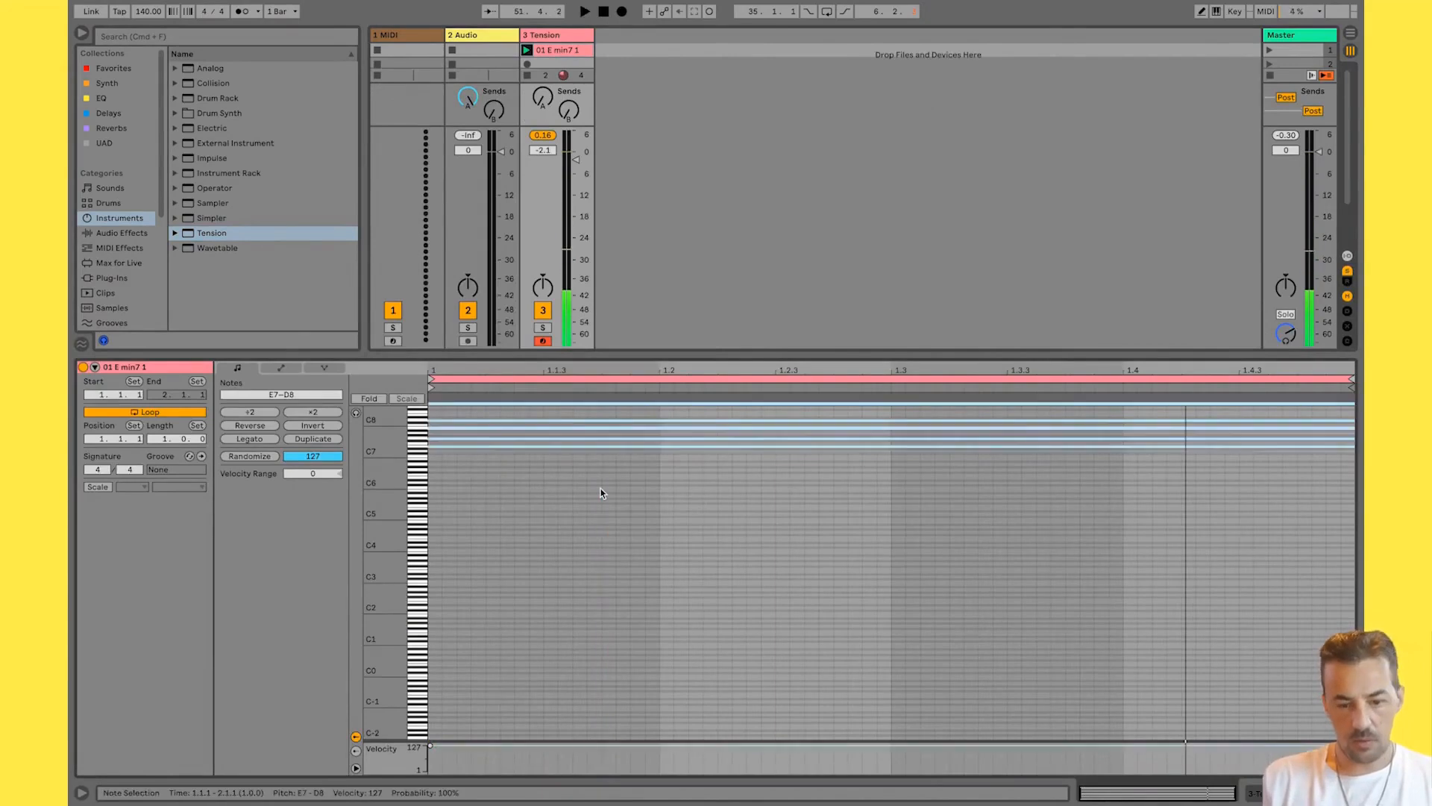
pyautogui.press('Down')
pyautogui.press('Down')
pyautogui.press('Down')
pyautogui.press('Down')
pyautogui.press('Down')
pyautogui.press('Down')
pyautogui.press('Down')
pyautogui.press('Down')
pyautogui.press('Down')
pyautogui.press('Down')
pyautogui.press('Down')
pyautogui.press('Down')
pyautogui.press('Down')
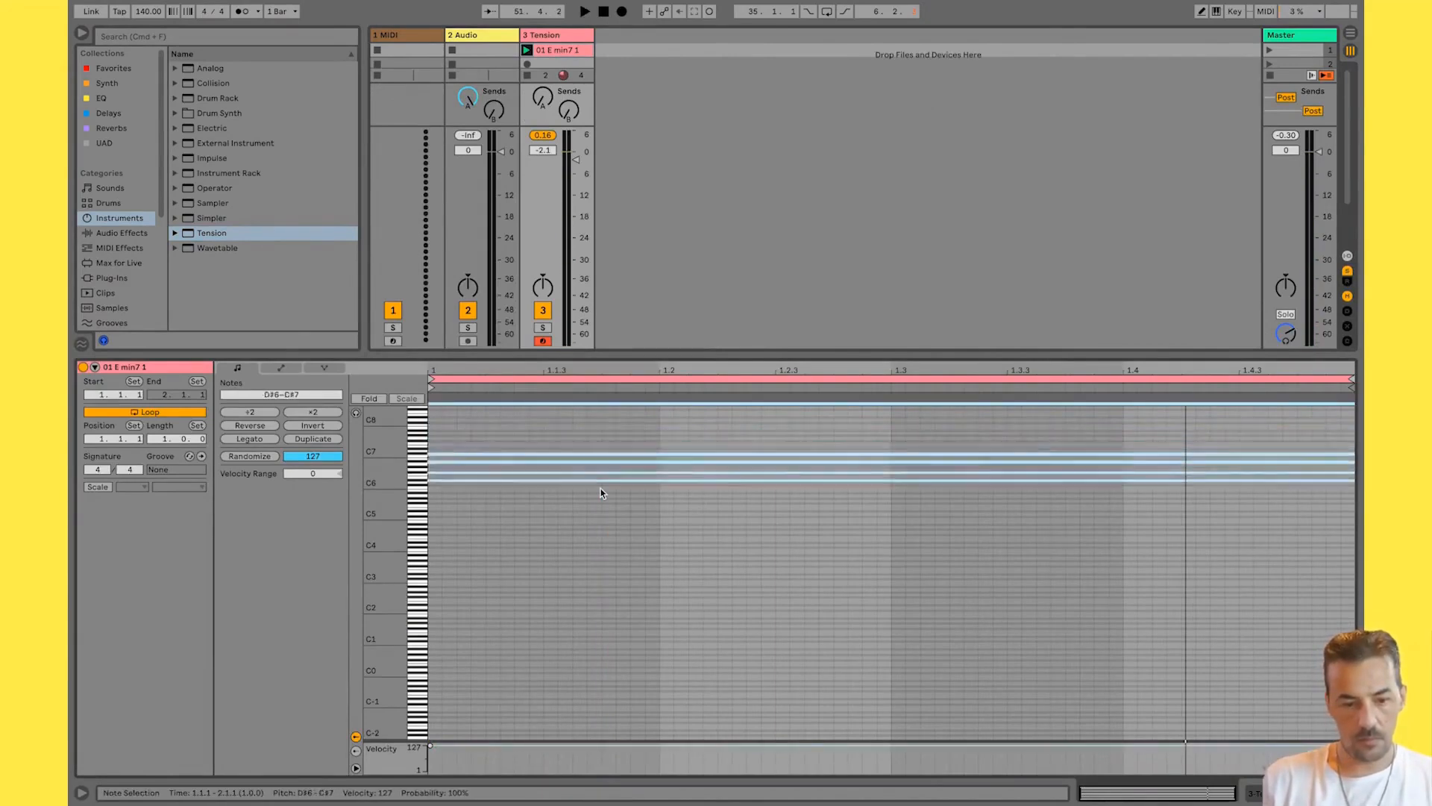
pyautogui.press('Down')
pyautogui.press('Down')
pyautogui.press('Down')
pyautogui.press('Down')
pyautogui.press('Down')
pyautogui.press('Down')
pyautogui.press('Down')
pyautogui.press('Down')
pyautogui.press('Down')
pyautogui.press('Down')
pyautogui.press('Down')
pyautogui.press('Down')
pyautogui.press('Down')
pyautogui.press('space')
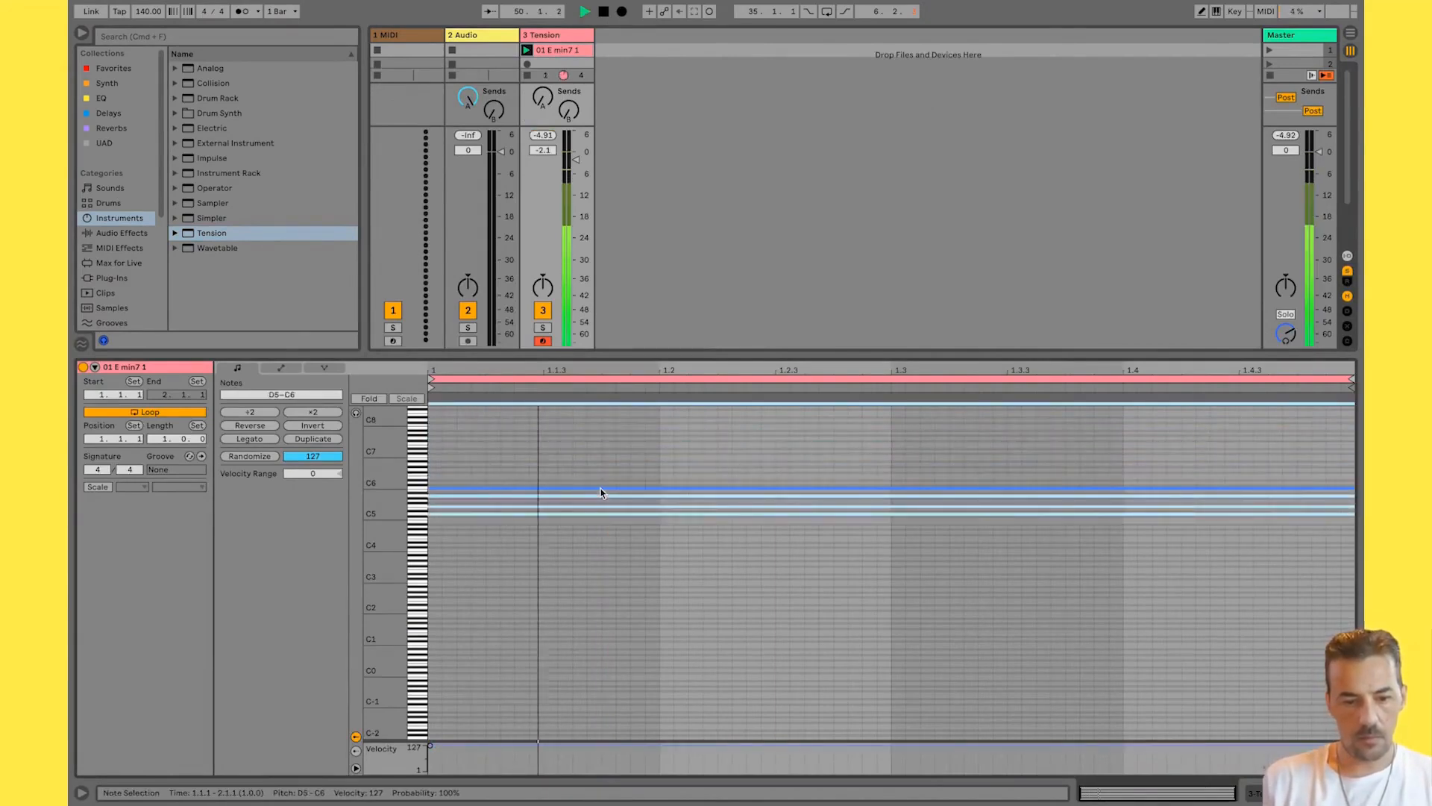
pyautogui.press('Down')
pyautogui.press('Down')
pyautogui.press('Down')
pyautogui.press('Down')
pyautogui.press('Down')
pyautogui.press('Down')
pyautogui.press('Down')
pyautogui.press('Down')
pyautogui.press('Down')
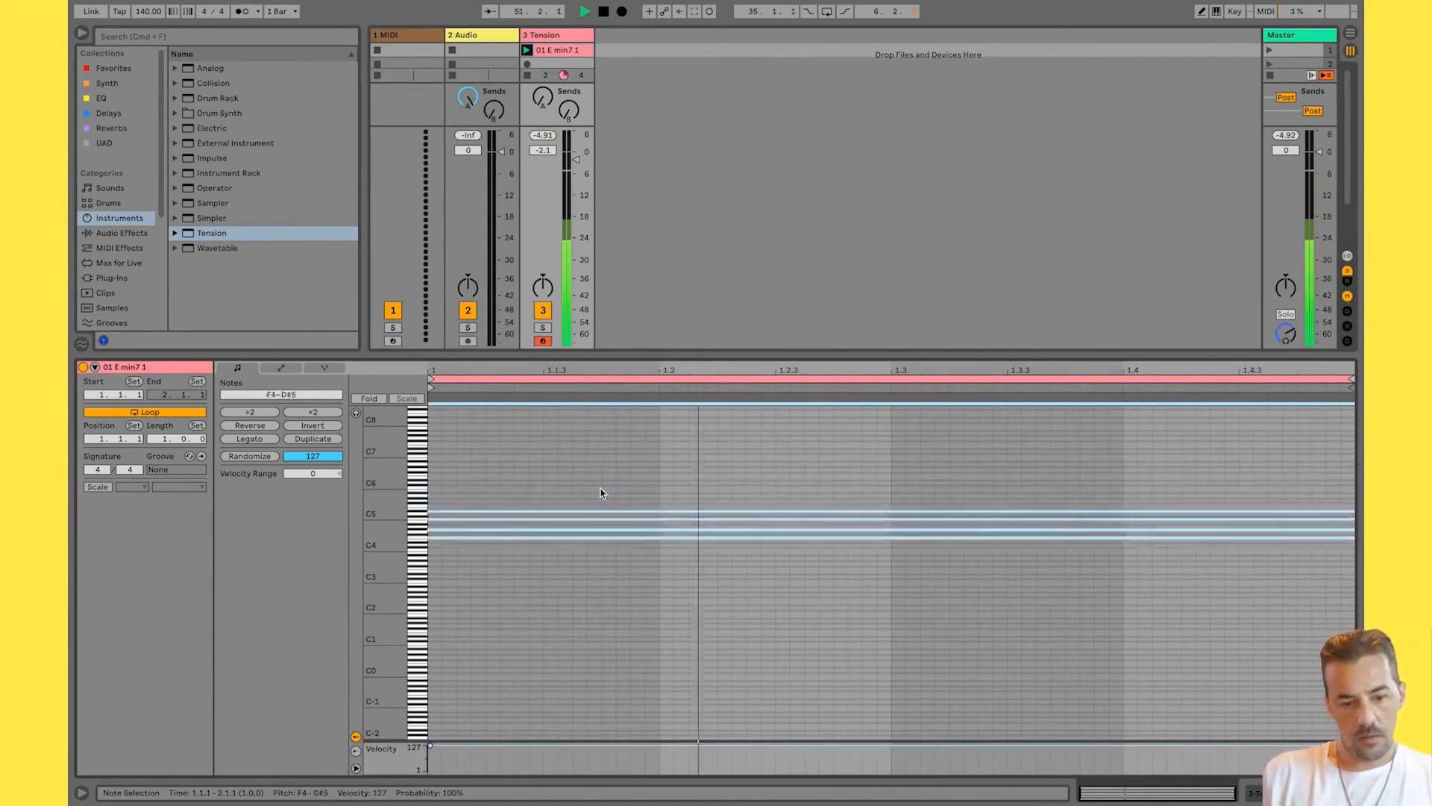
pyautogui.press('Down')
pyautogui.press('Down')
pyautogui.press('Down')
pyautogui.press('Down')
pyautogui.press('Down')
pyautogui.press('Down')
pyautogui.press('Down')
pyautogui.press('Down')
pyautogui.press('Down')
pyautogui.press('Down')
pyautogui.press('Down')
pyautogui.press('Down')
pyautogui.press('Down')
pyautogui.press('Down')
pyautogui.press('Down')
pyautogui.press('Down')
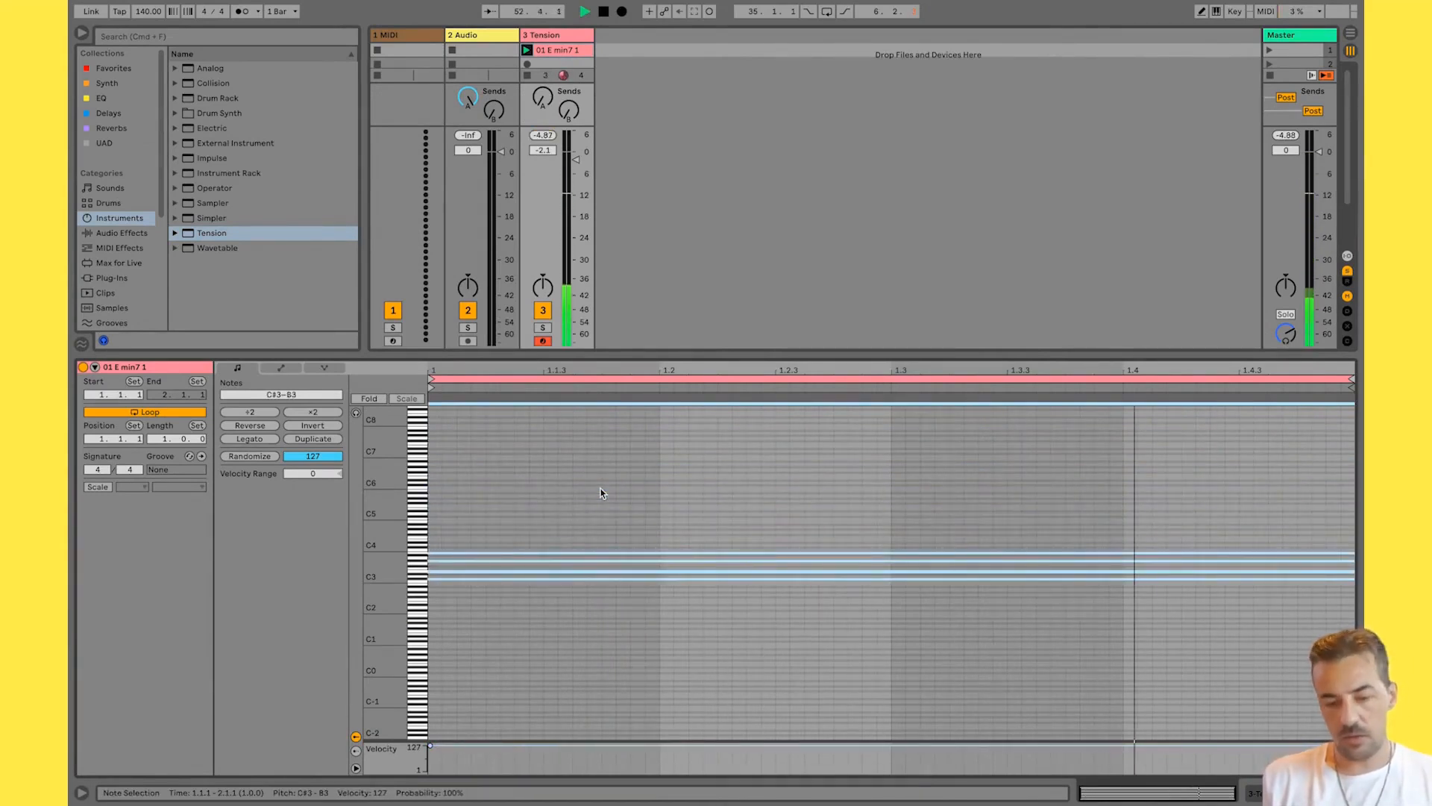
pyautogui.press('Down')
pyautogui.press('Down')
pyautogui.press('Down')
pyautogui.press('Down')
pyautogui.press('Down')
pyautogui.press('Down')
pyautogui.press('Down')
pyautogui.press('Down')
pyautogui.press('Down')
pyautogui.press('Down')
pyautogui.press('Down')
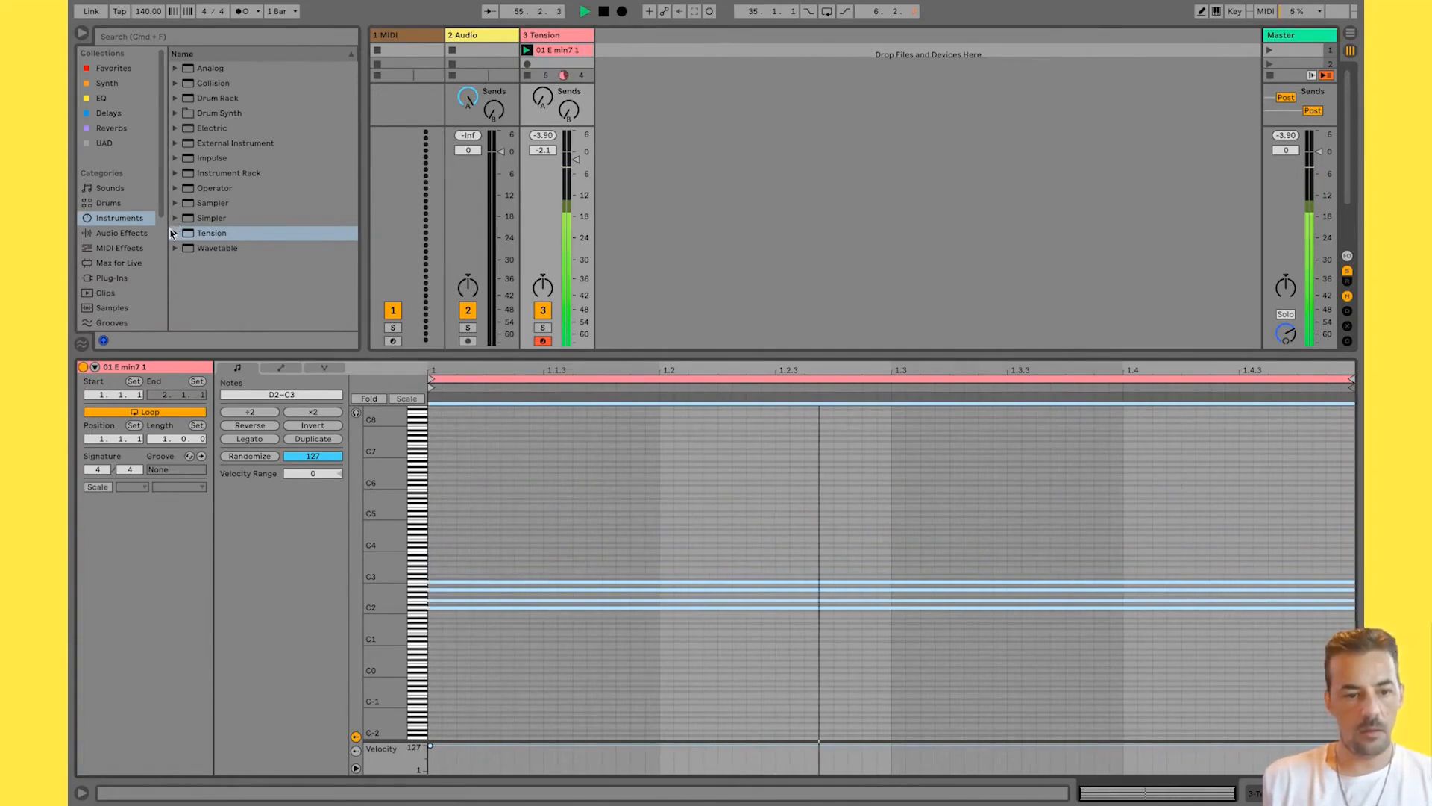
# Audition Tension's 12 String Chorus Guitar preset from Guitar & Plucked on track 3, then stop playback.
pyautogui.click(174, 233)
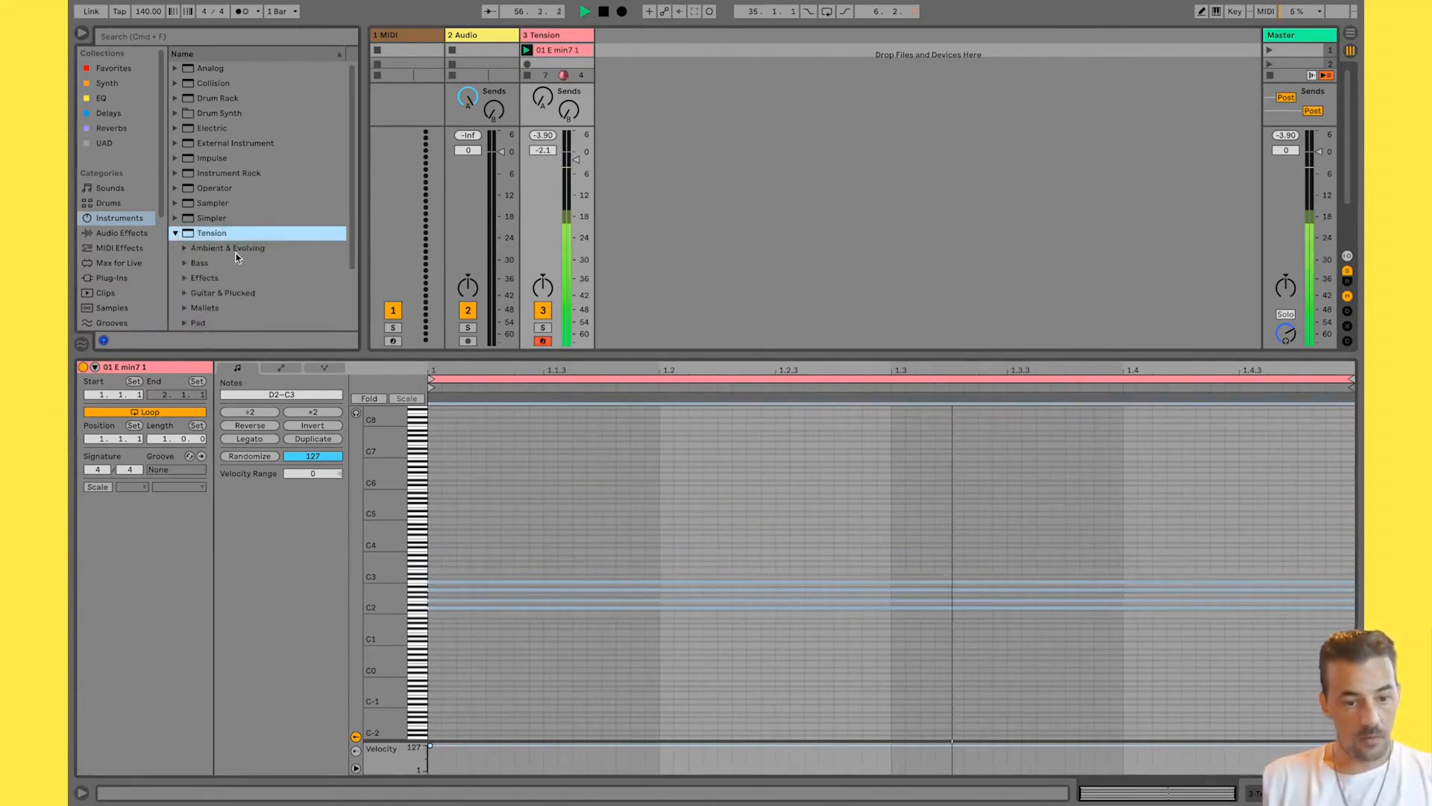
pyautogui.scroll(-2, 236, 253)
pyautogui.click(187, 222)
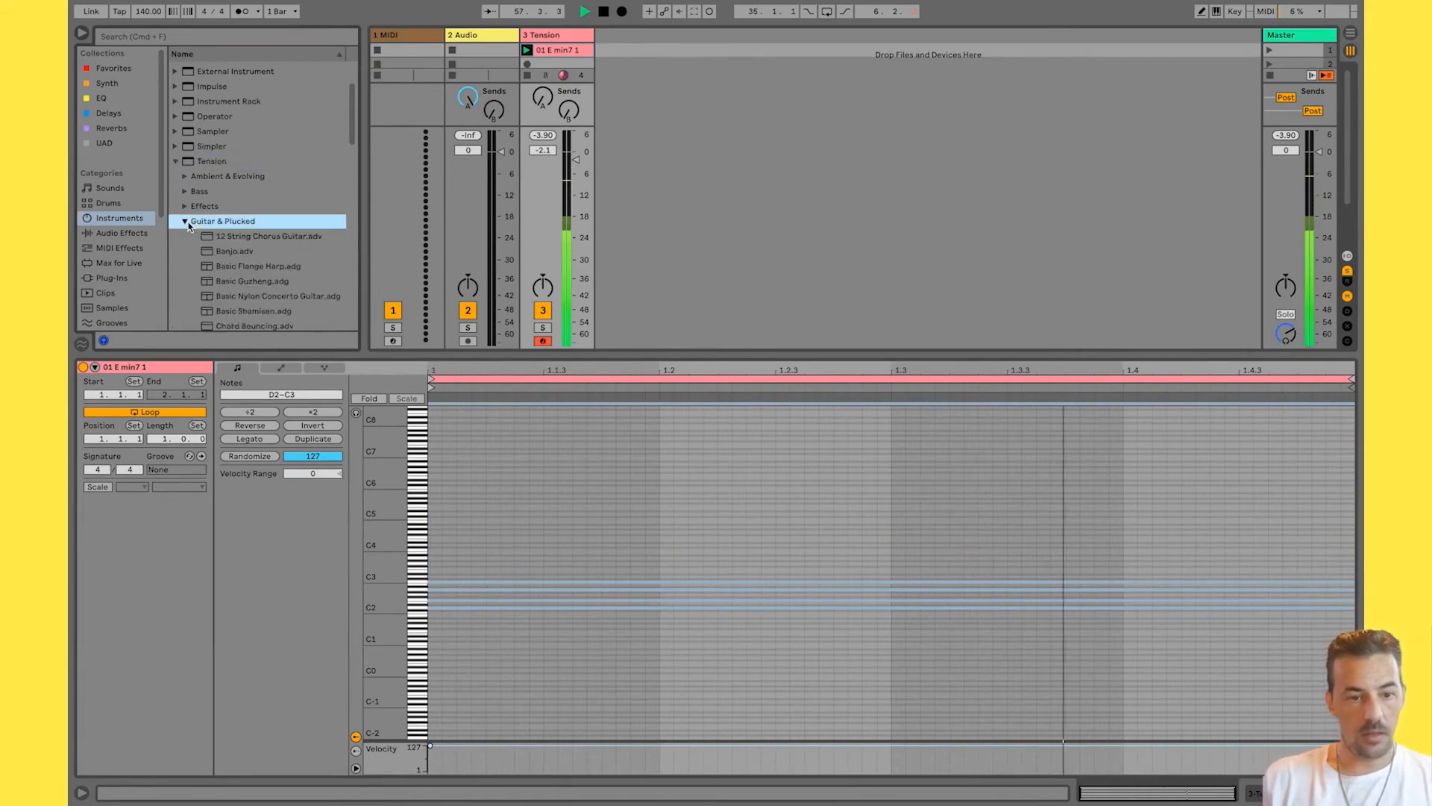
pyautogui.doubleClick(297, 236)
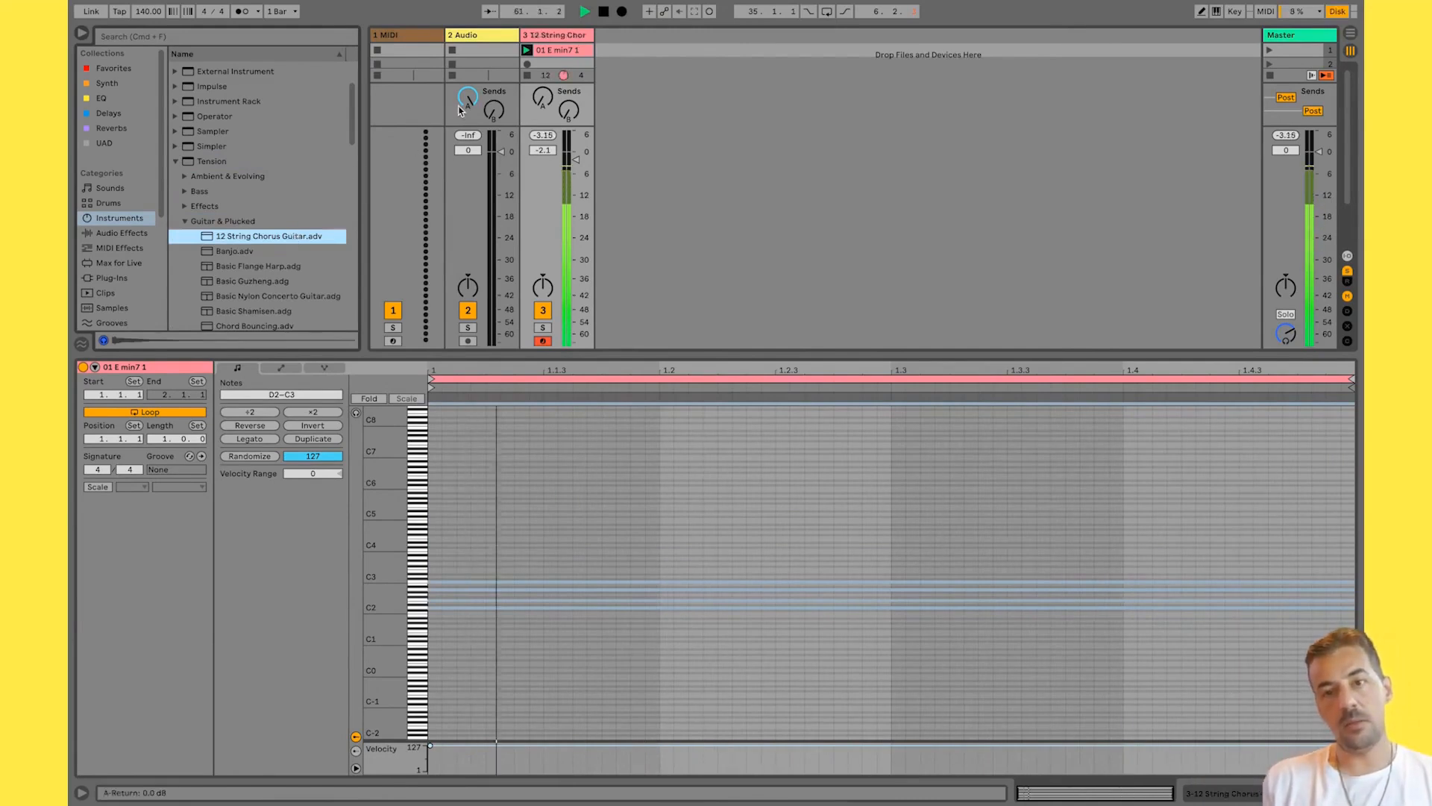
pyautogui.press('space')
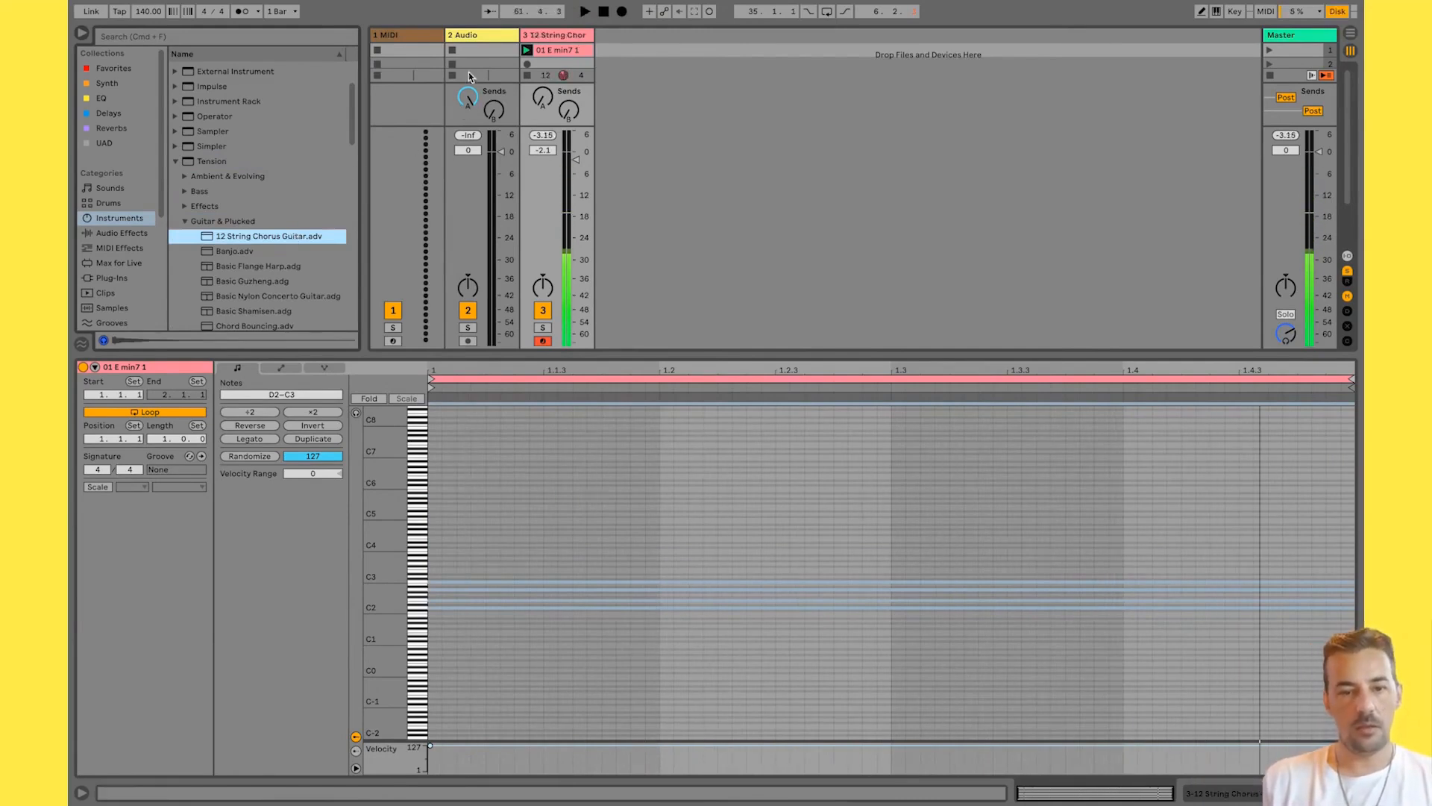
# Audition Tension's Banjo and Clean Basic Guitar presets on track 3, then open the 01 E min7 1 clip with playback stopped.
pyautogui.click(567, 35)
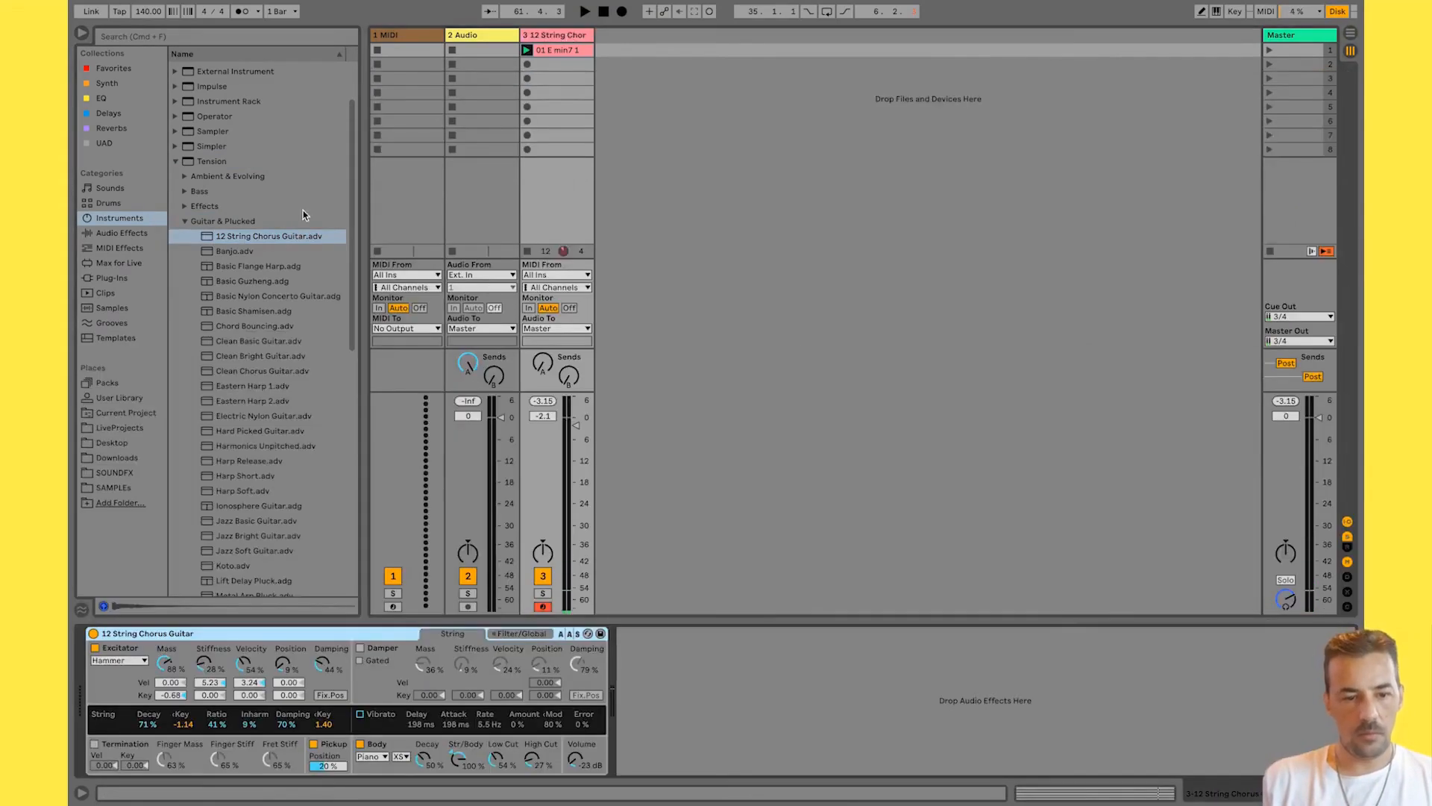
pyautogui.doubleClick(234, 251)
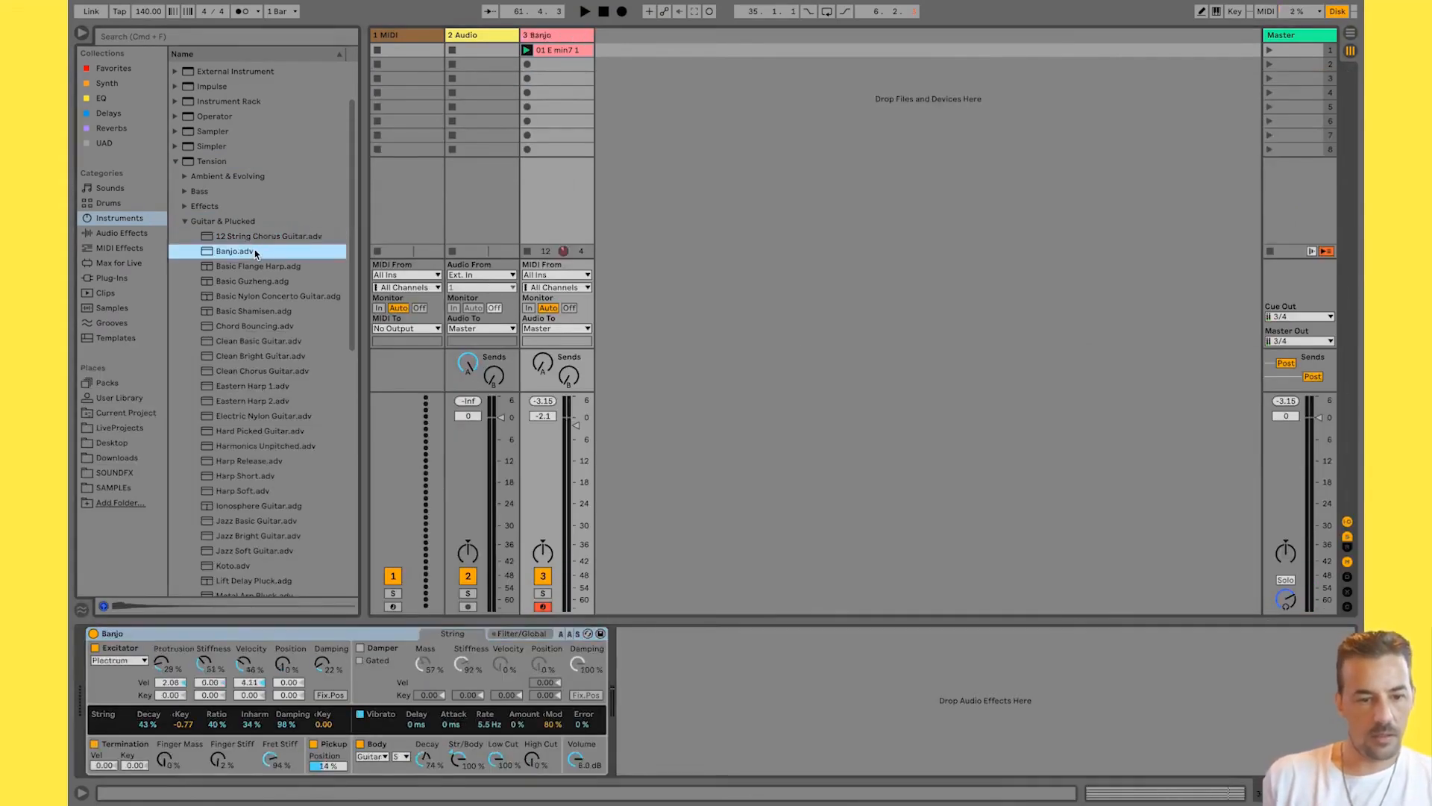
pyautogui.press('space')
pyautogui.press('space')
pyautogui.doubleClick(253, 343)
pyautogui.press('space')
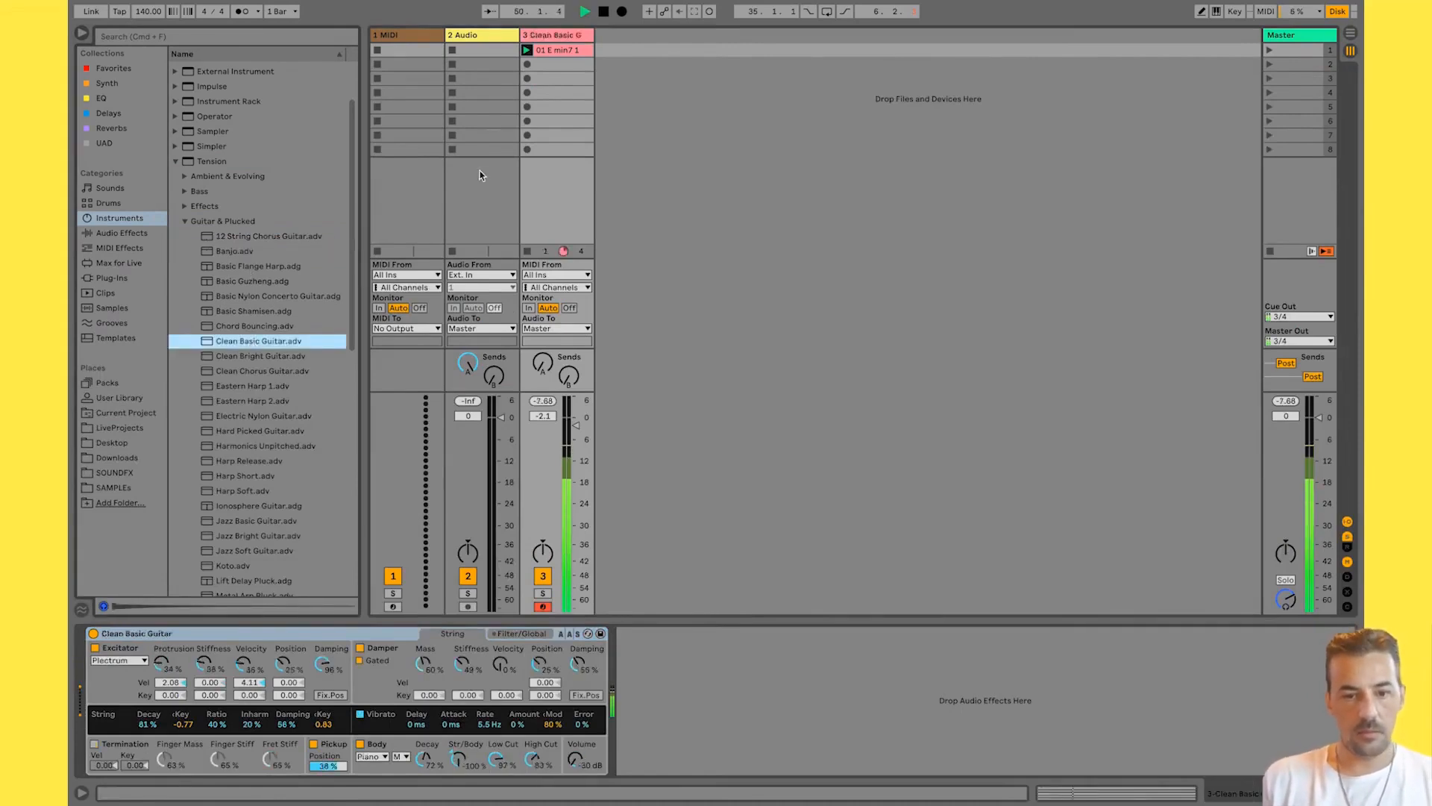
pyautogui.doubleClick(563, 49)
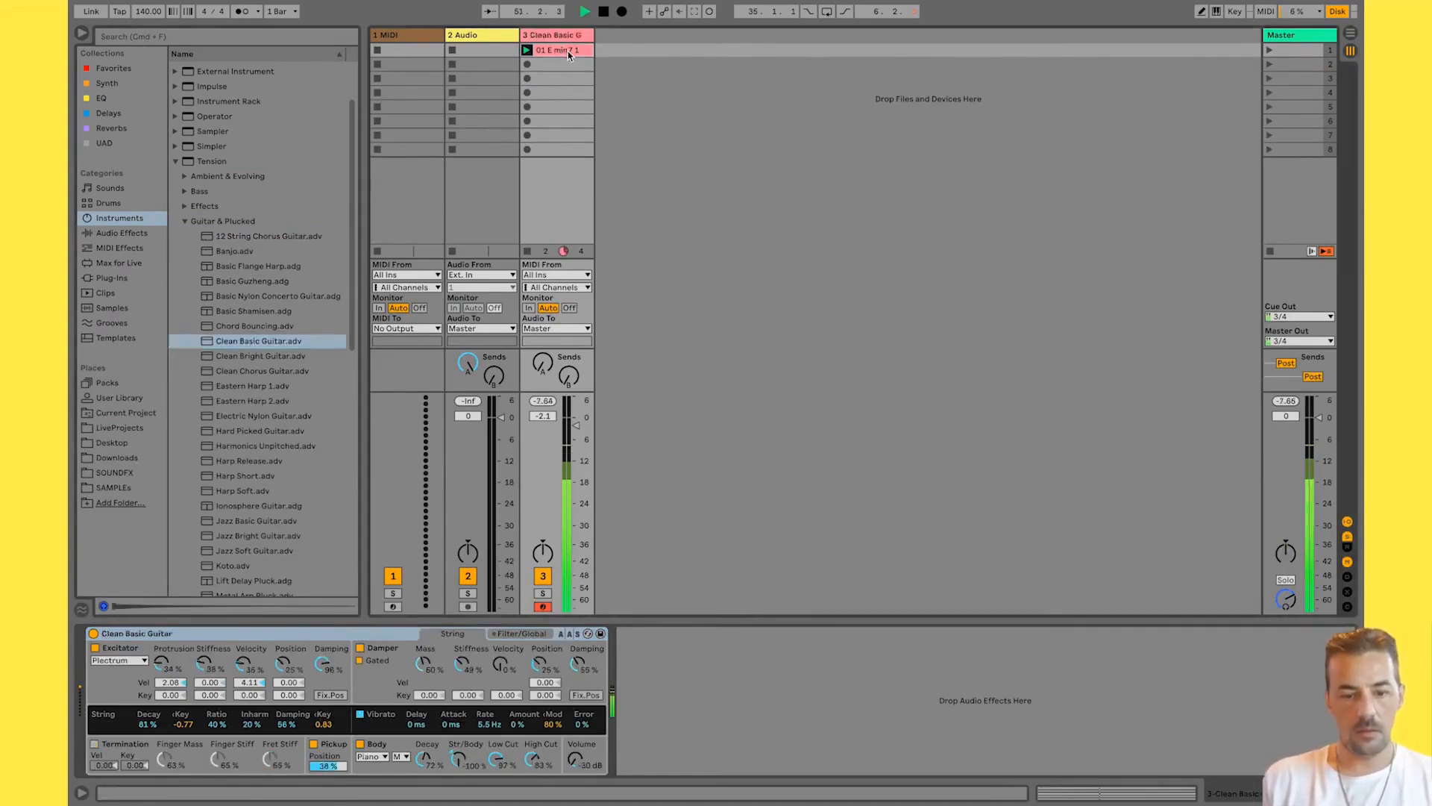
pyautogui.press('space')
pyautogui.moveTo(447, 371); pyautogui.dragTo(455, 432)
pyautogui.click(511, 587)
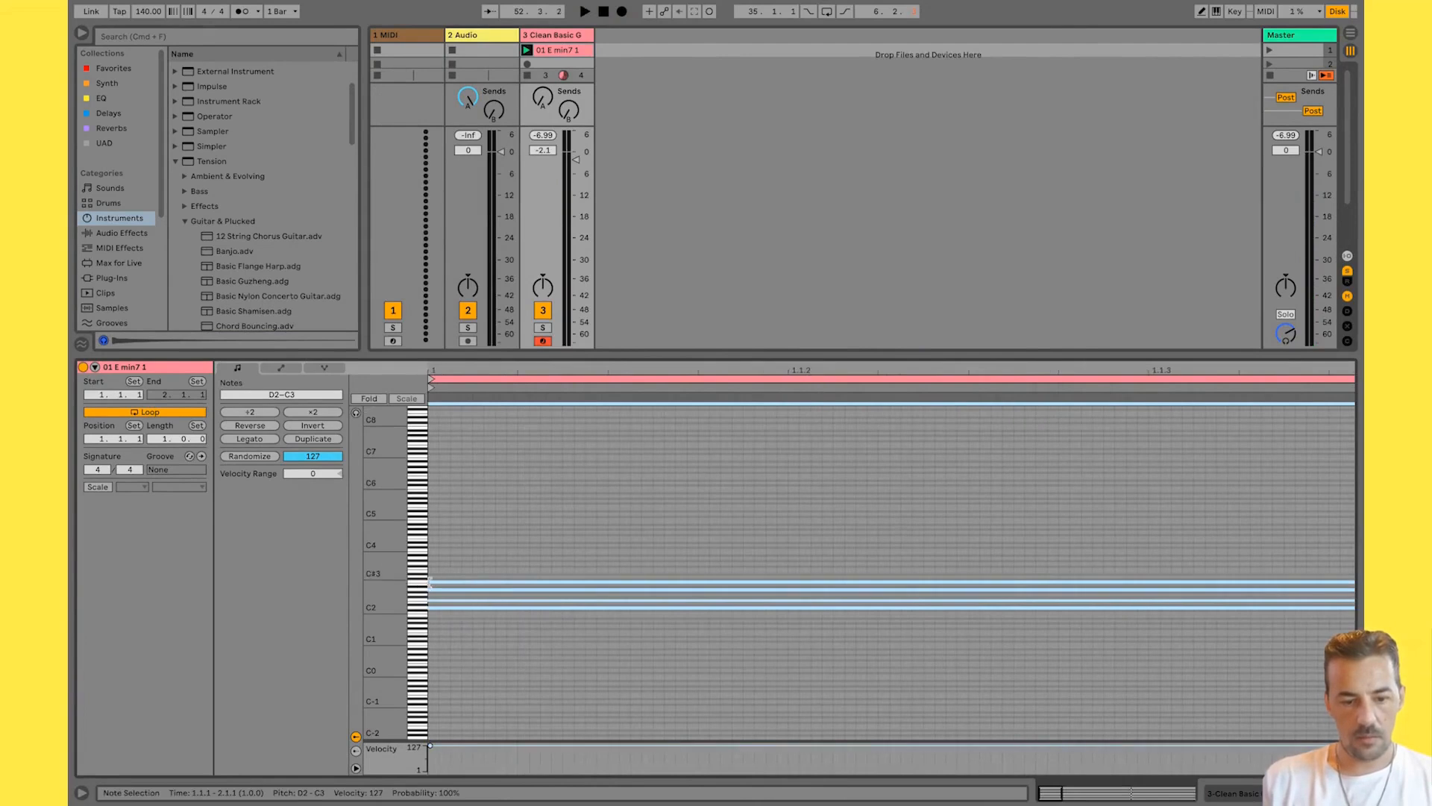
pyautogui.moveTo(430, 582); pyautogui.dragTo(507, 581)
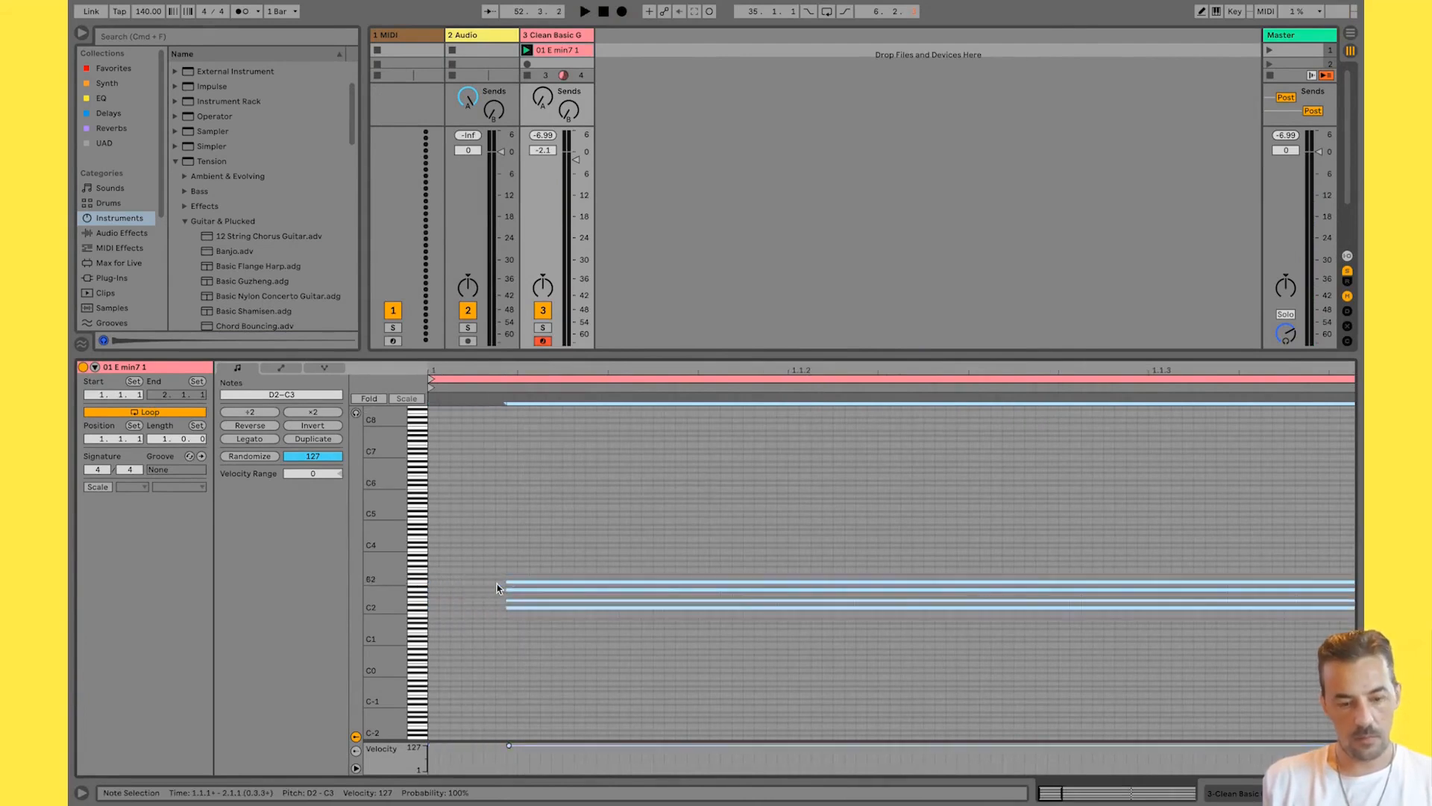
pyautogui.press('super+z')
# Stagger the chord's note starts so F2, A2 and C3 enter one after another following D2, with C3 at 1.2, and play the clip.
pyautogui.click(465, 573)
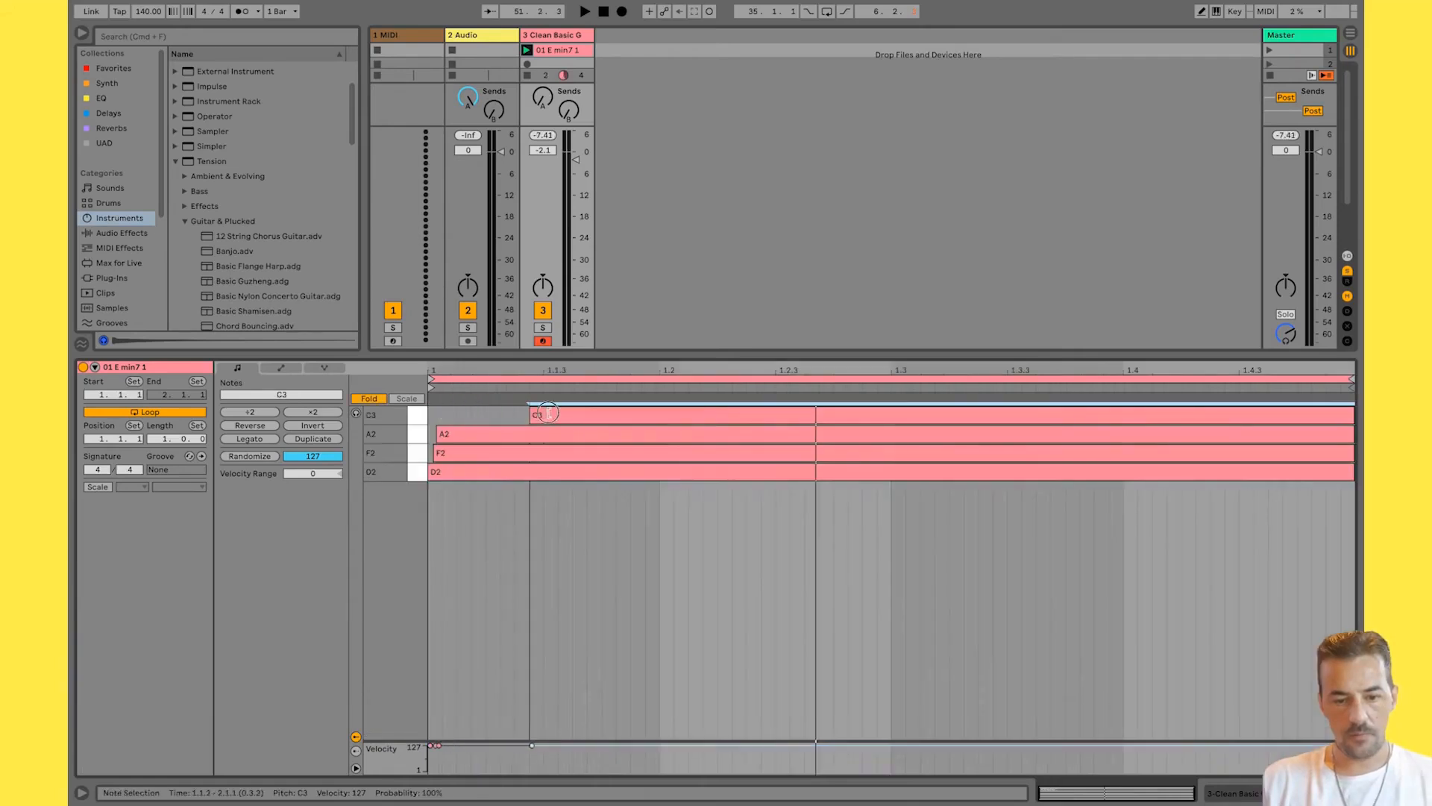
pyautogui.moveTo(548, 412); pyautogui.dragTo(678, 413)
pyautogui.moveTo(437, 433); pyautogui.dragTo(566, 431)
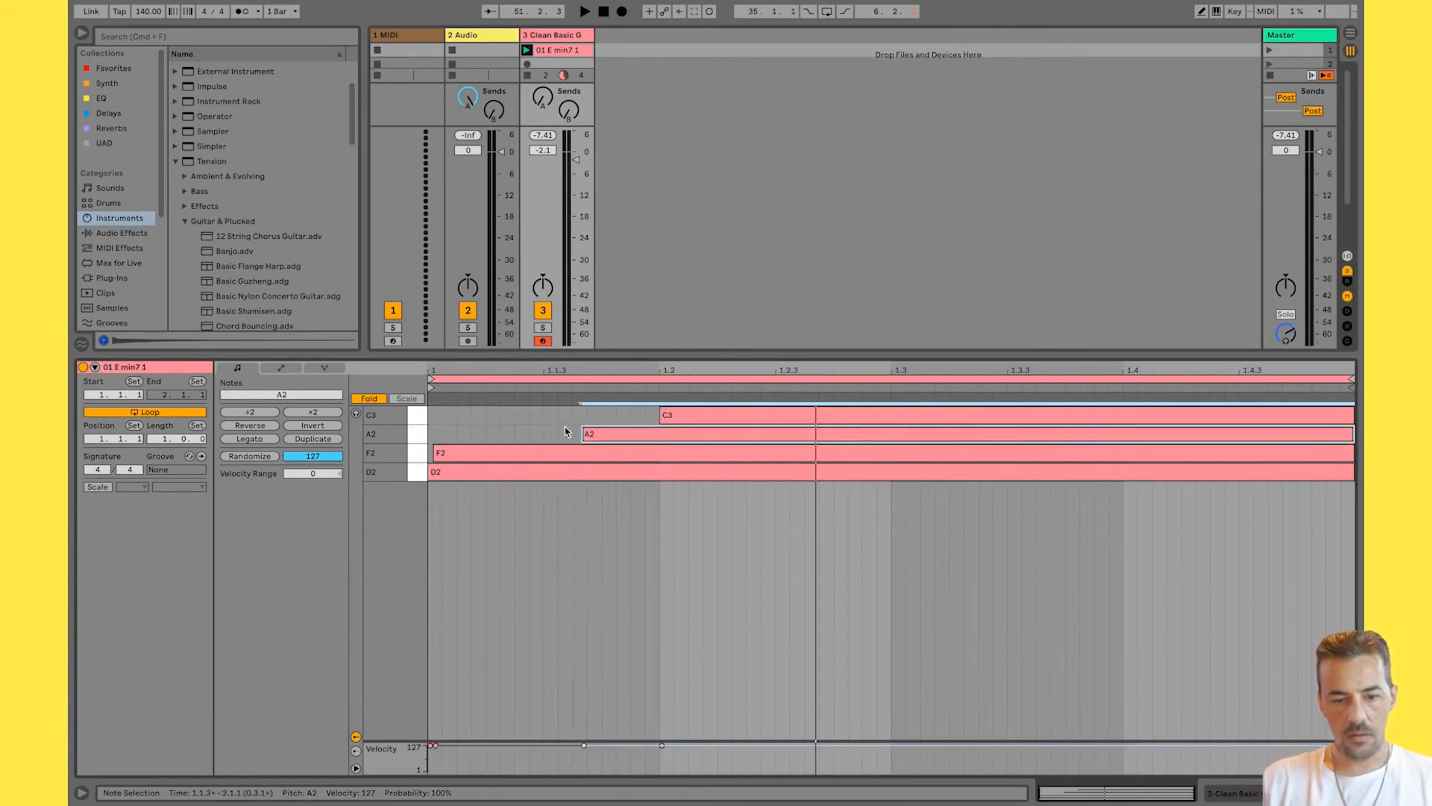
pyautogui.moveTo(433, 452); pyautogui.dragTo(500, 444)
pyautogui.press('space')
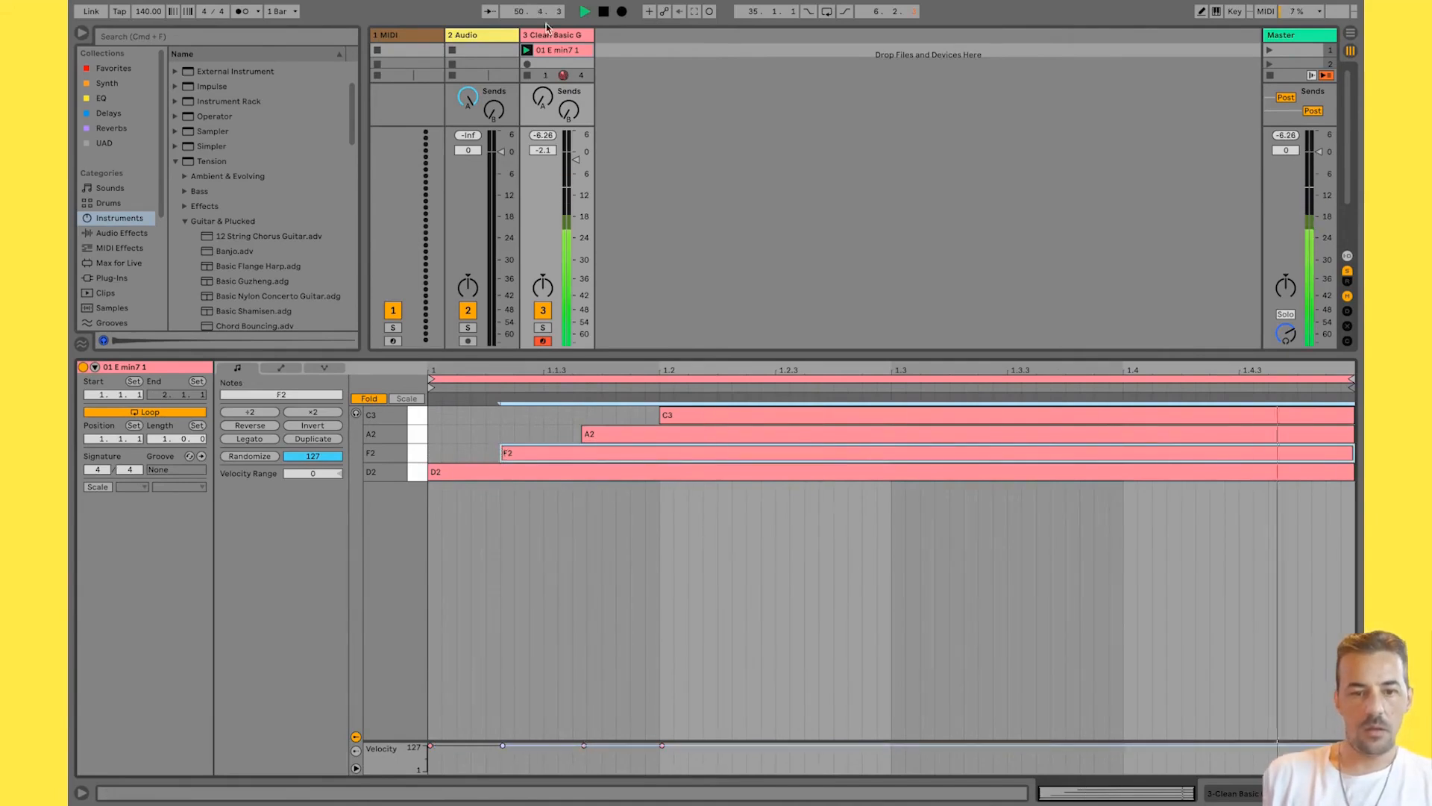
# Return to track 3's device and audition Tension's Clean Bright Guitar and Clean Chorus Guitar presets with the staggered chord.
pyautogui.doubleClick(547, 35)
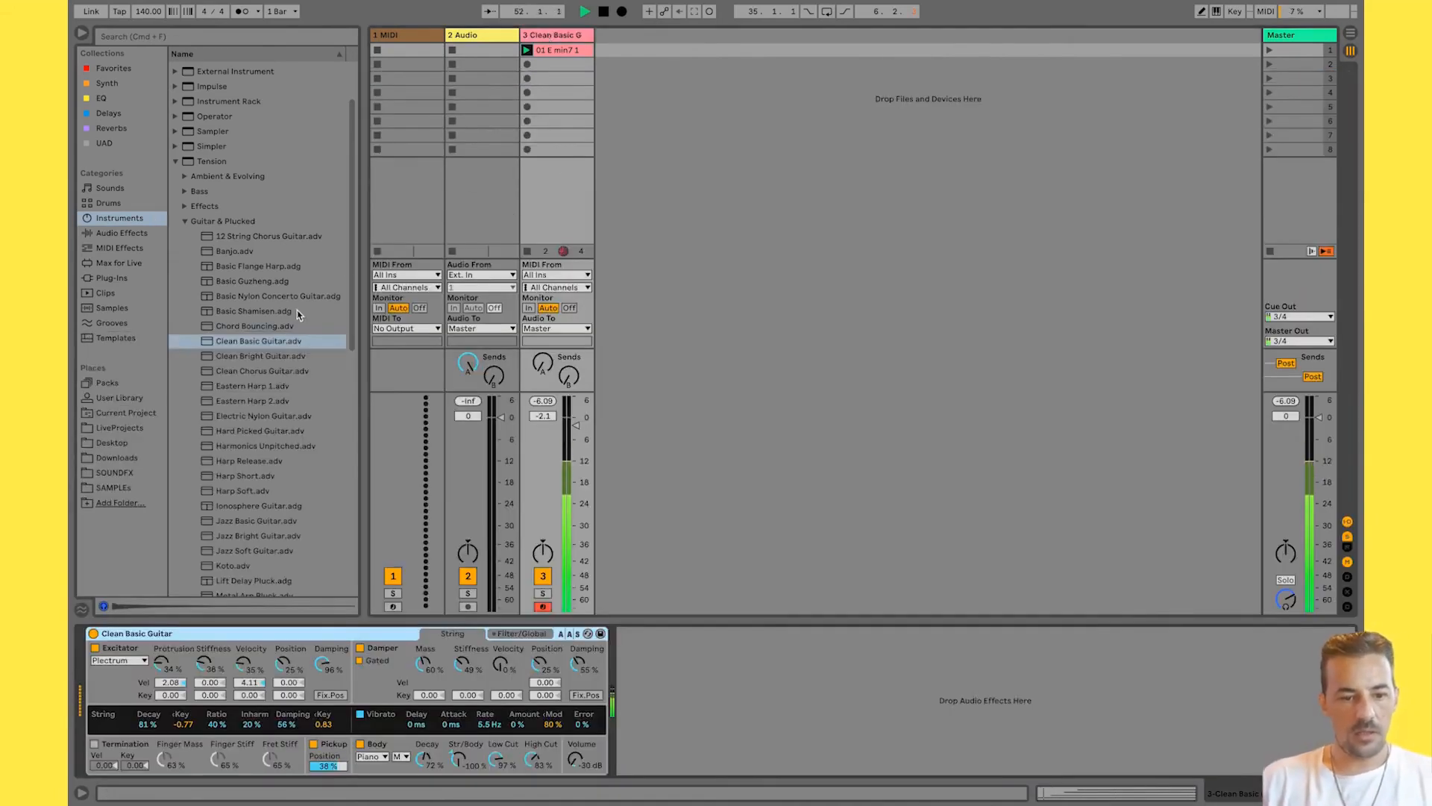
pyautogui.press('space')
pyautogui.doubleClick(255, 358)
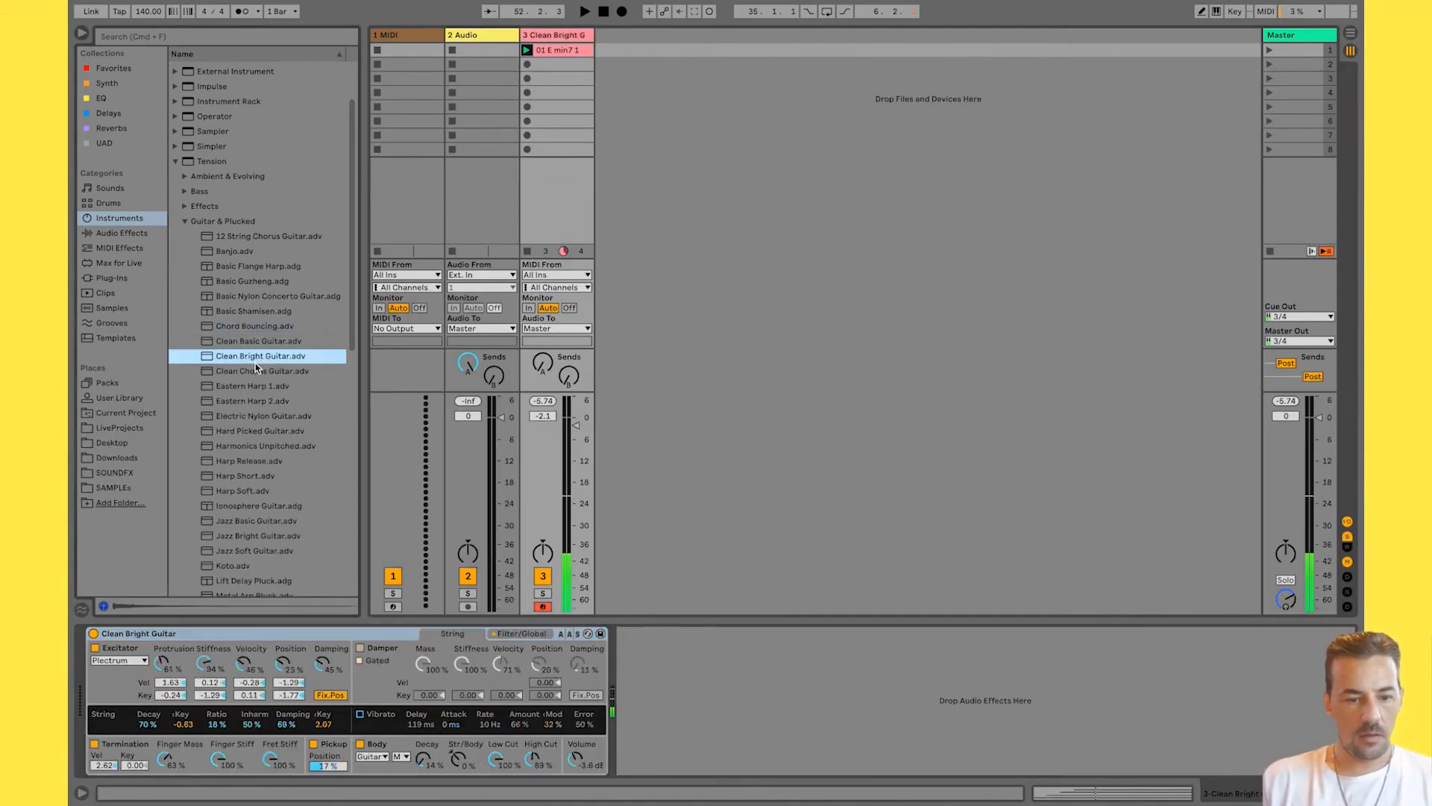
pyautogui.press('space')
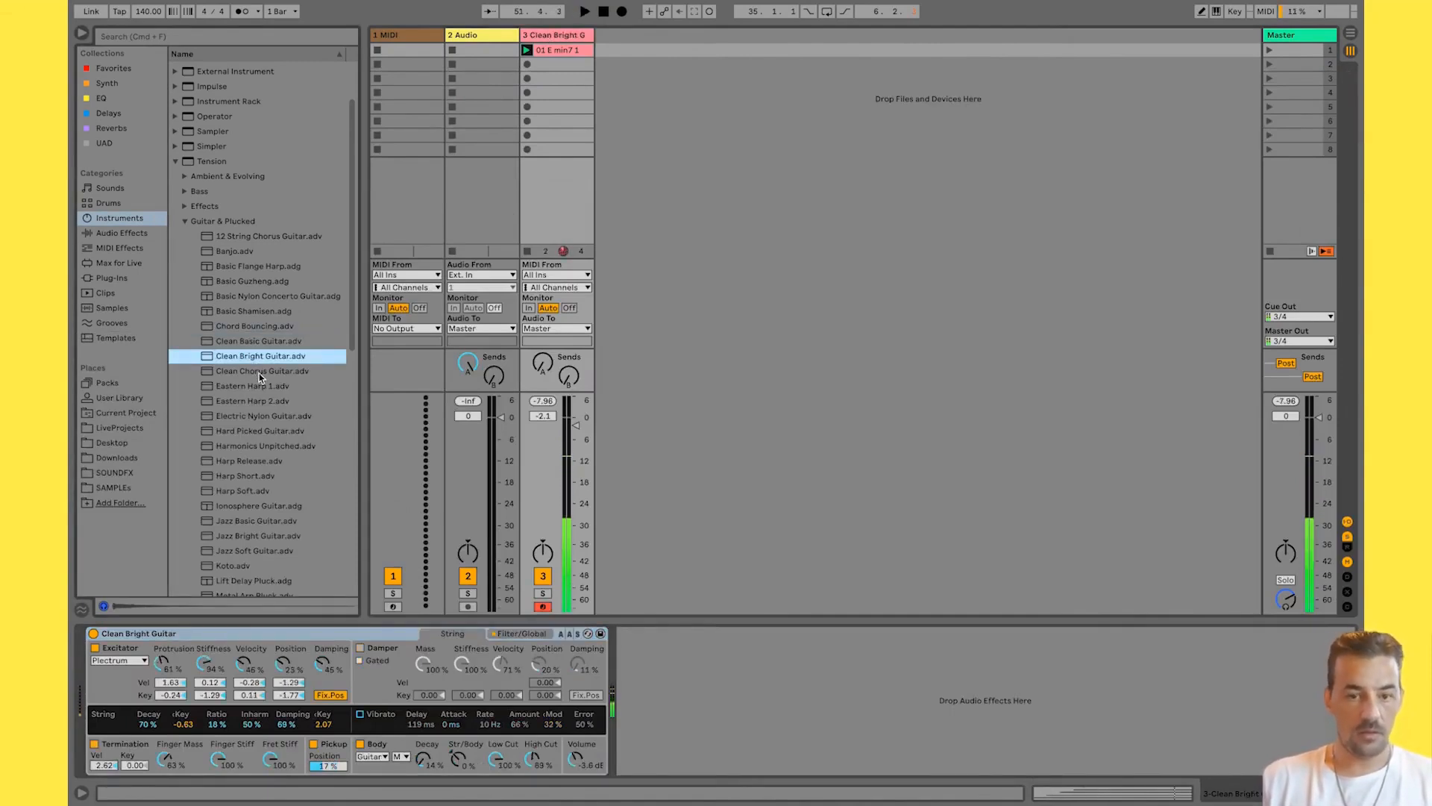
pyautogui.doubleClick(258, 373)
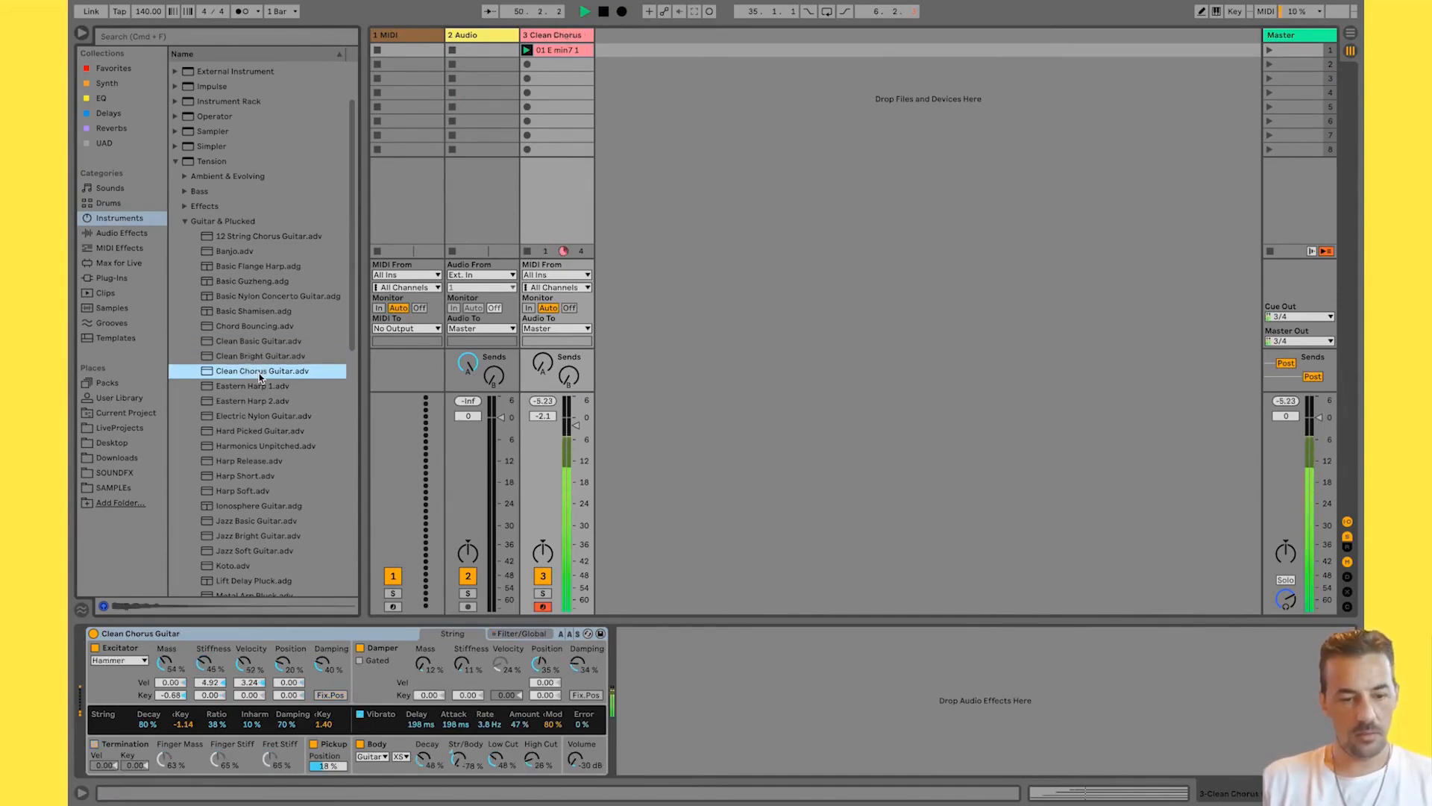
pyautogui.press('space')
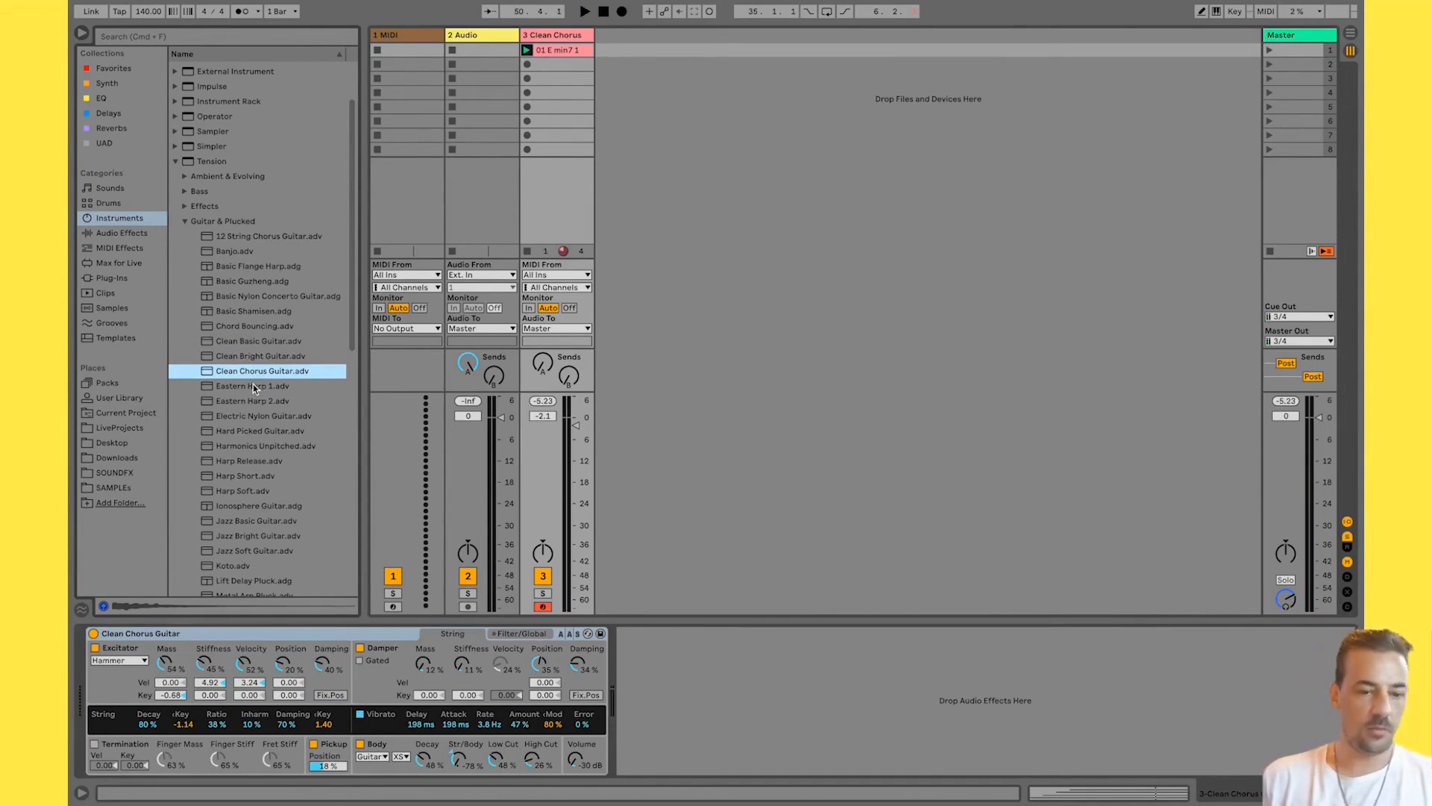
# Audition Tension's Eastern Harp 1 and Eastern Harp 2 presets on track 3.
pyautogui.doubleClick(258, 386)
pyautogui.scroll(-2, 252, 389)
pyautogui.press('space')
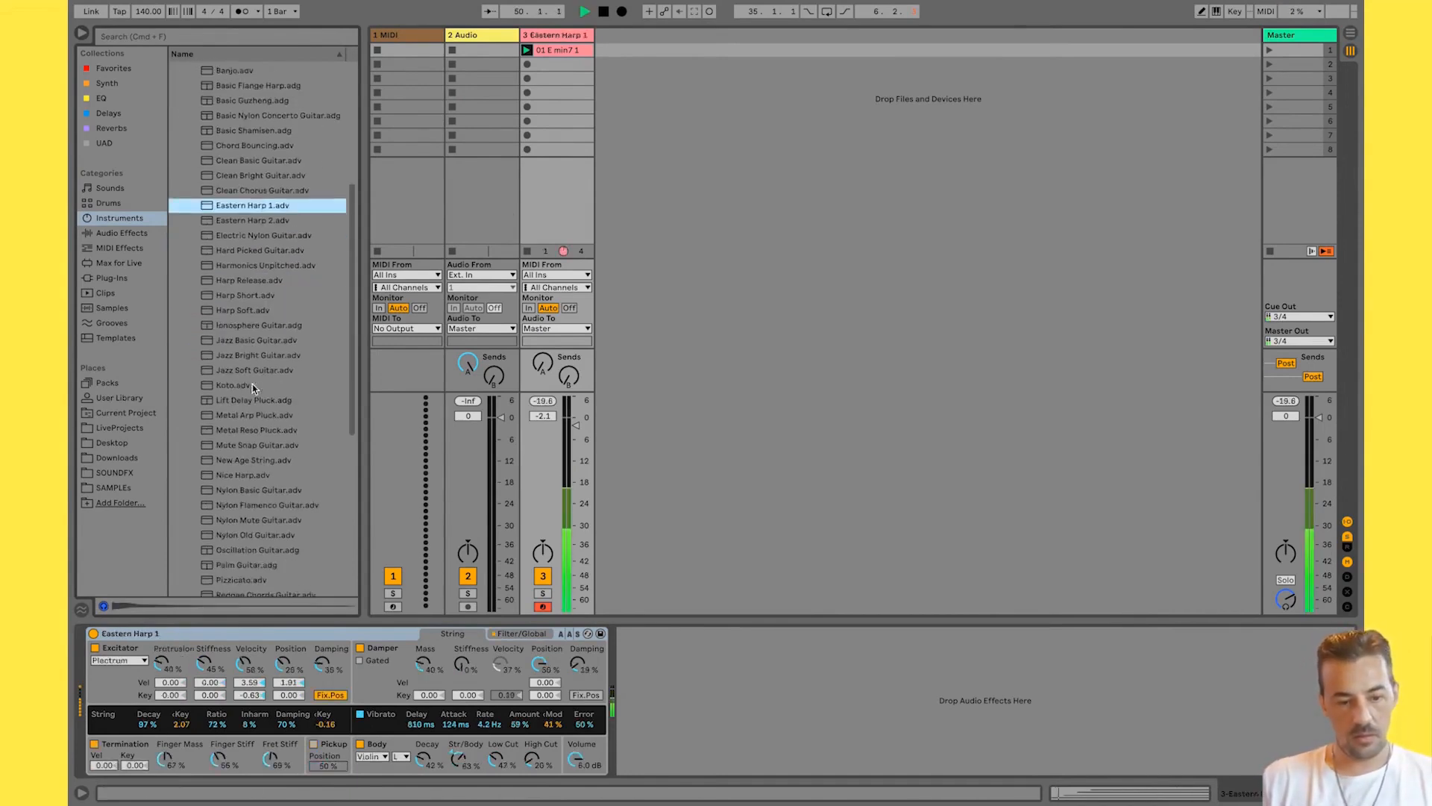
pyautogui.scroll(-4, 252, 384)
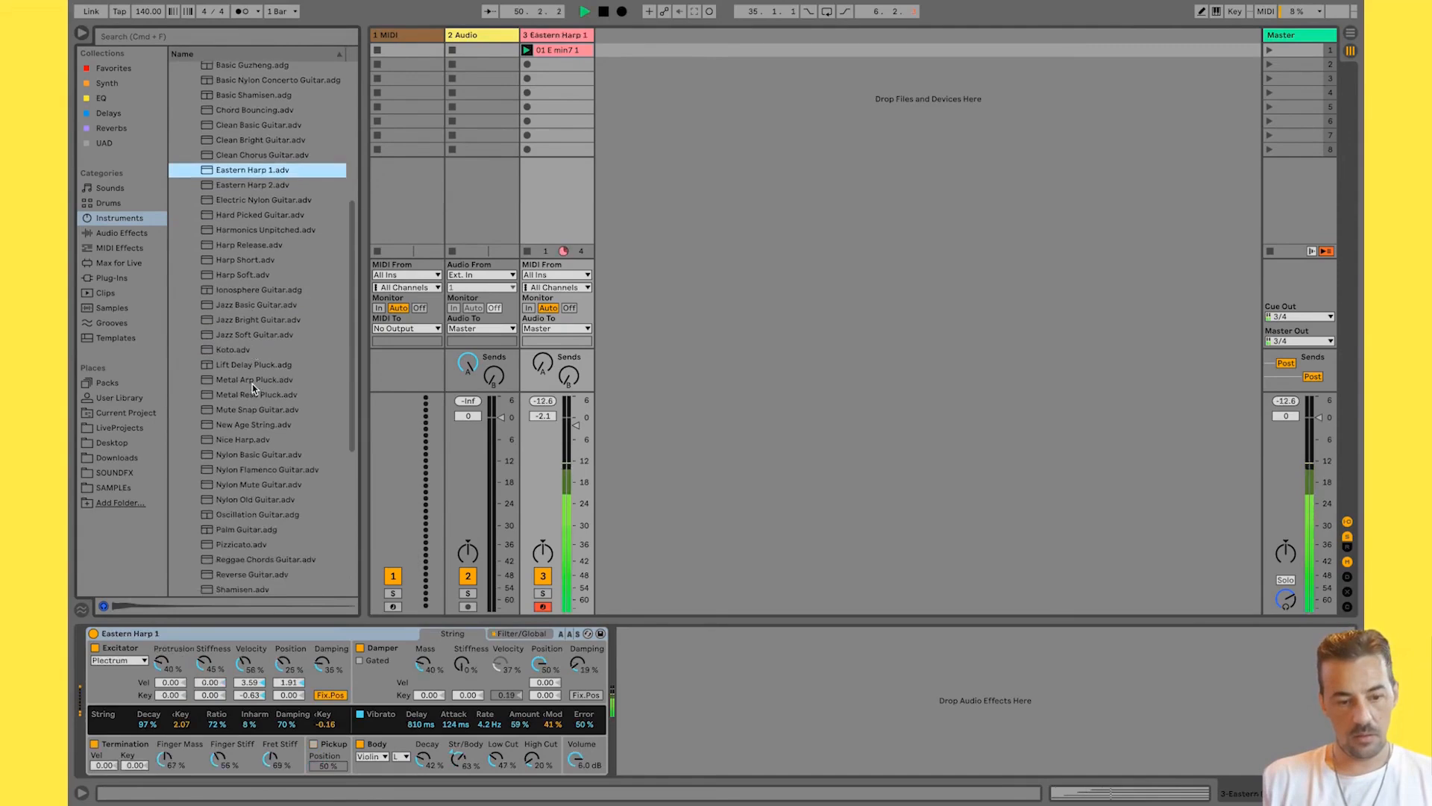
pyautogui.doubleClick(251, 185)
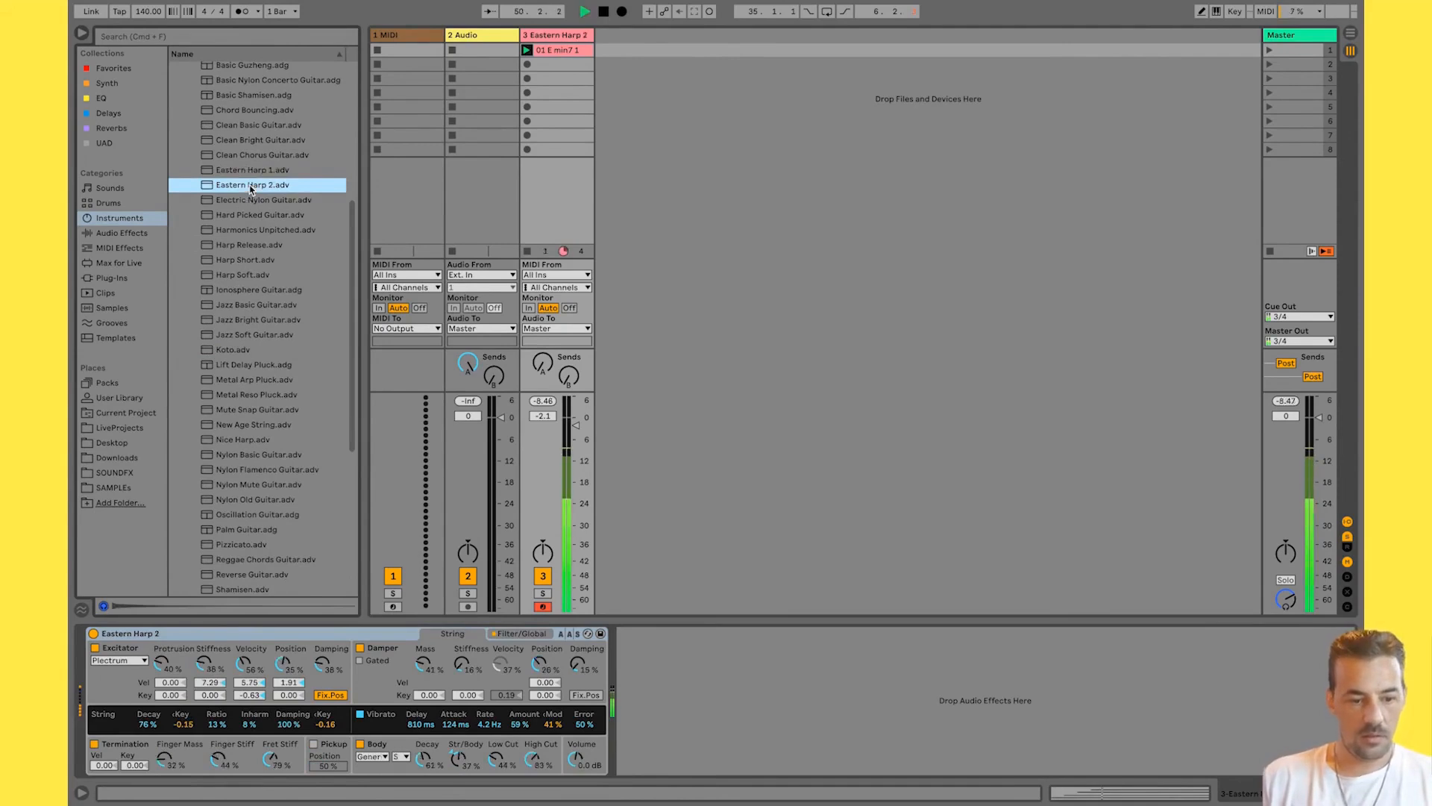
# Stop playback, collapse Tension's presets in the browser and load the default Wavetable instrument on track 3.
pyautogui.scroll(4, 251, 188)
pyautogui.scroll(4, 251, 188)
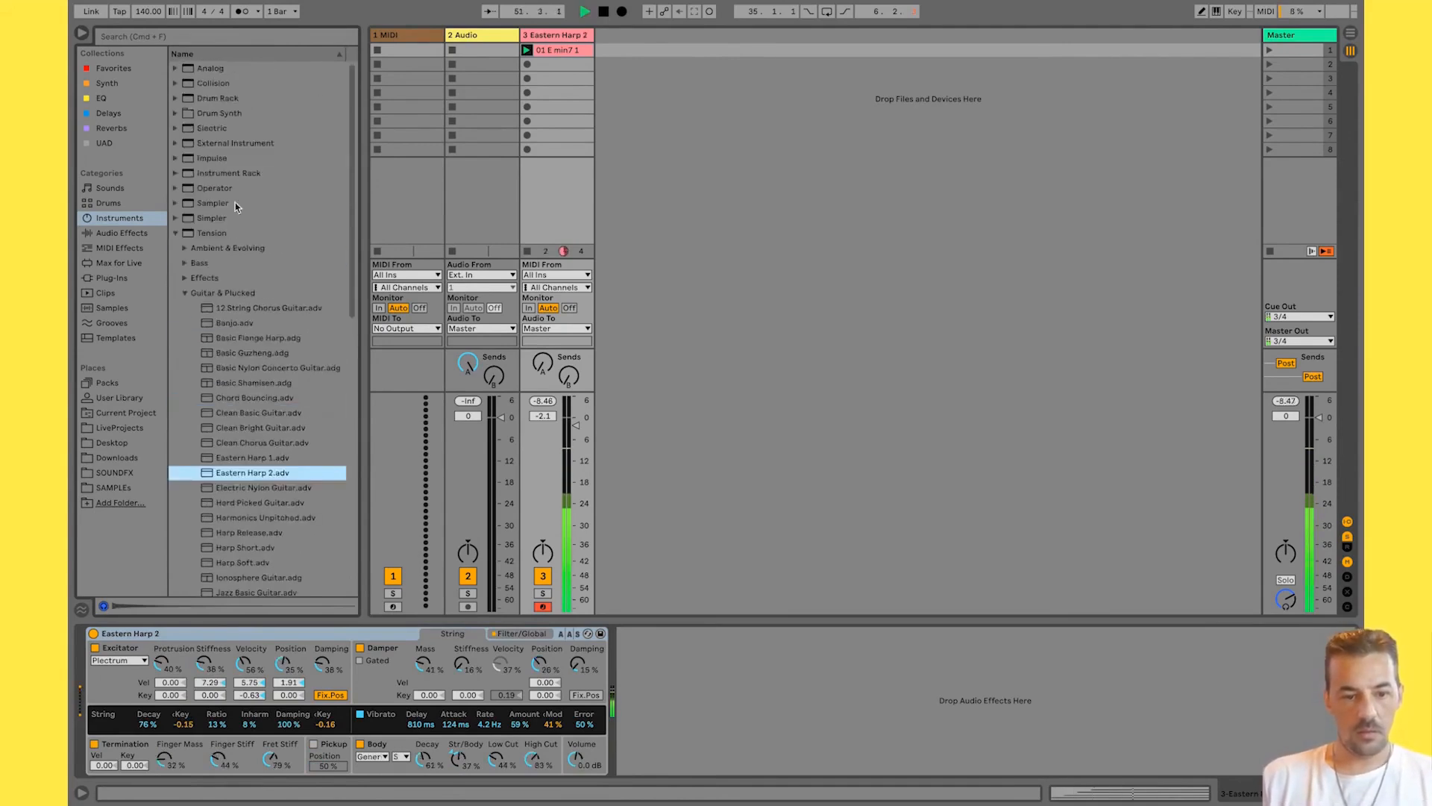
pyautogui.click(176, 233)
pyautogui.press('space')
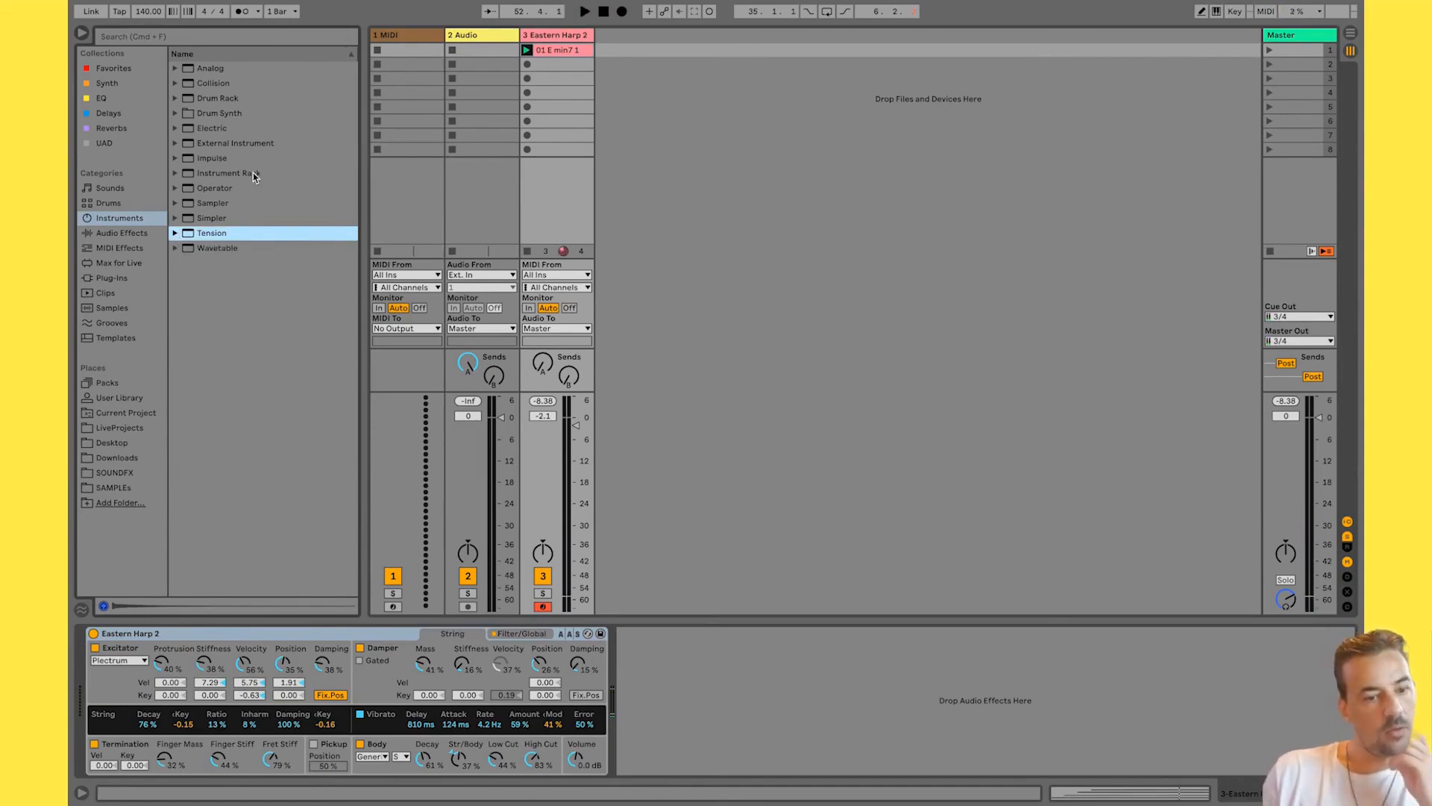
pyautogui.click(561, 41)
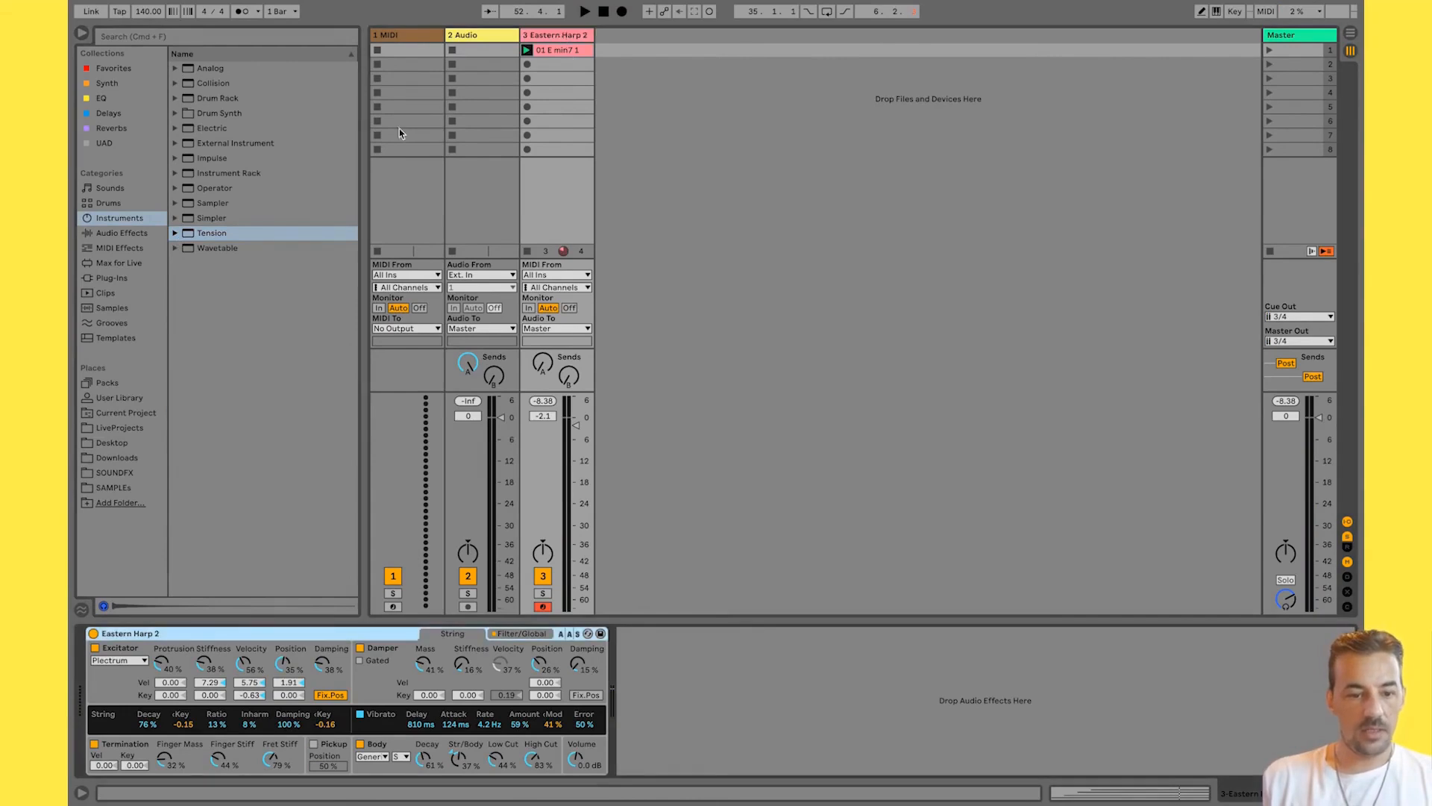
pyautogui.doubleClick(226, 250)
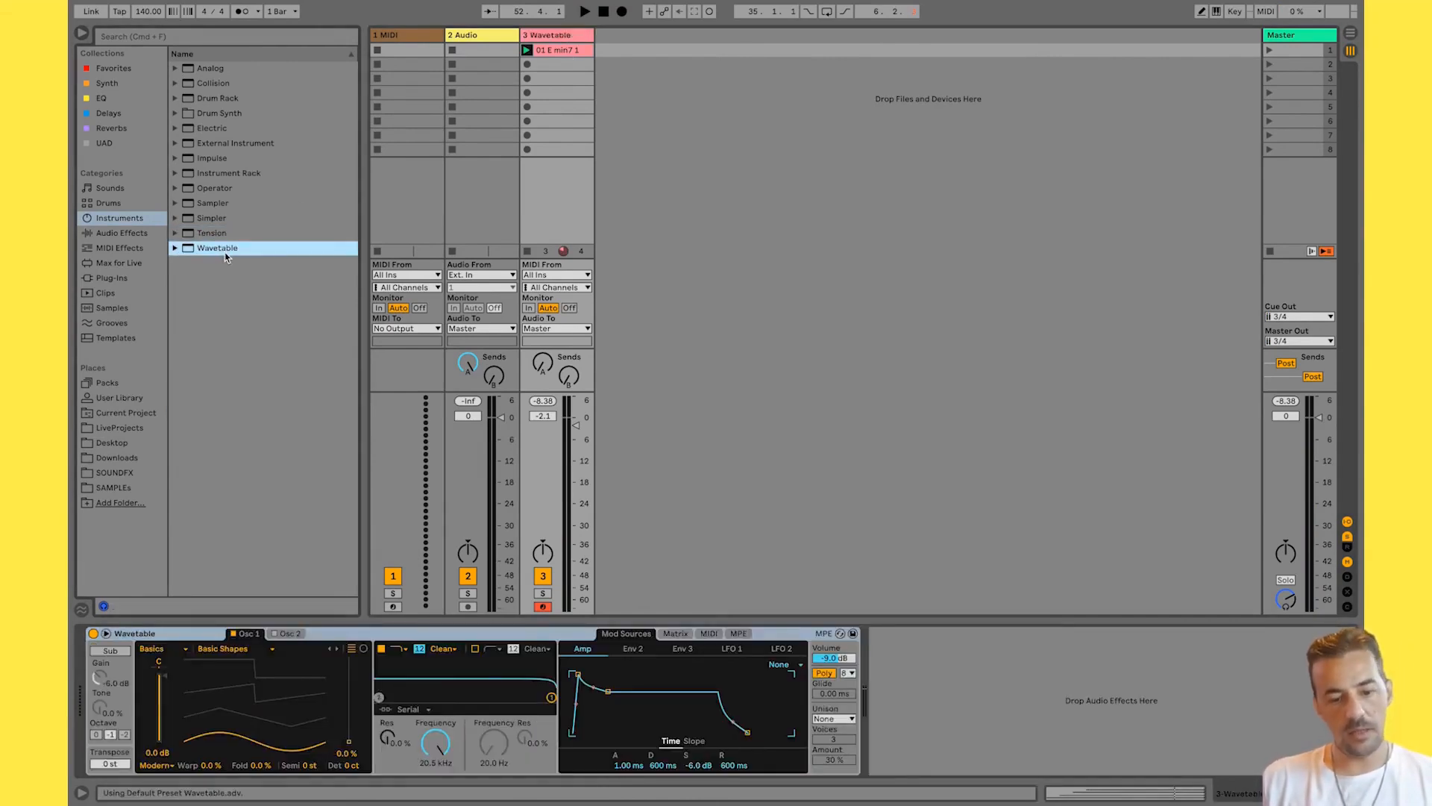
# Audition Wavetable's bass presets Abdominal Bass and Altered Harmonic Bass on track 3 with the chord clip.
pyautogui.click(174, 248)
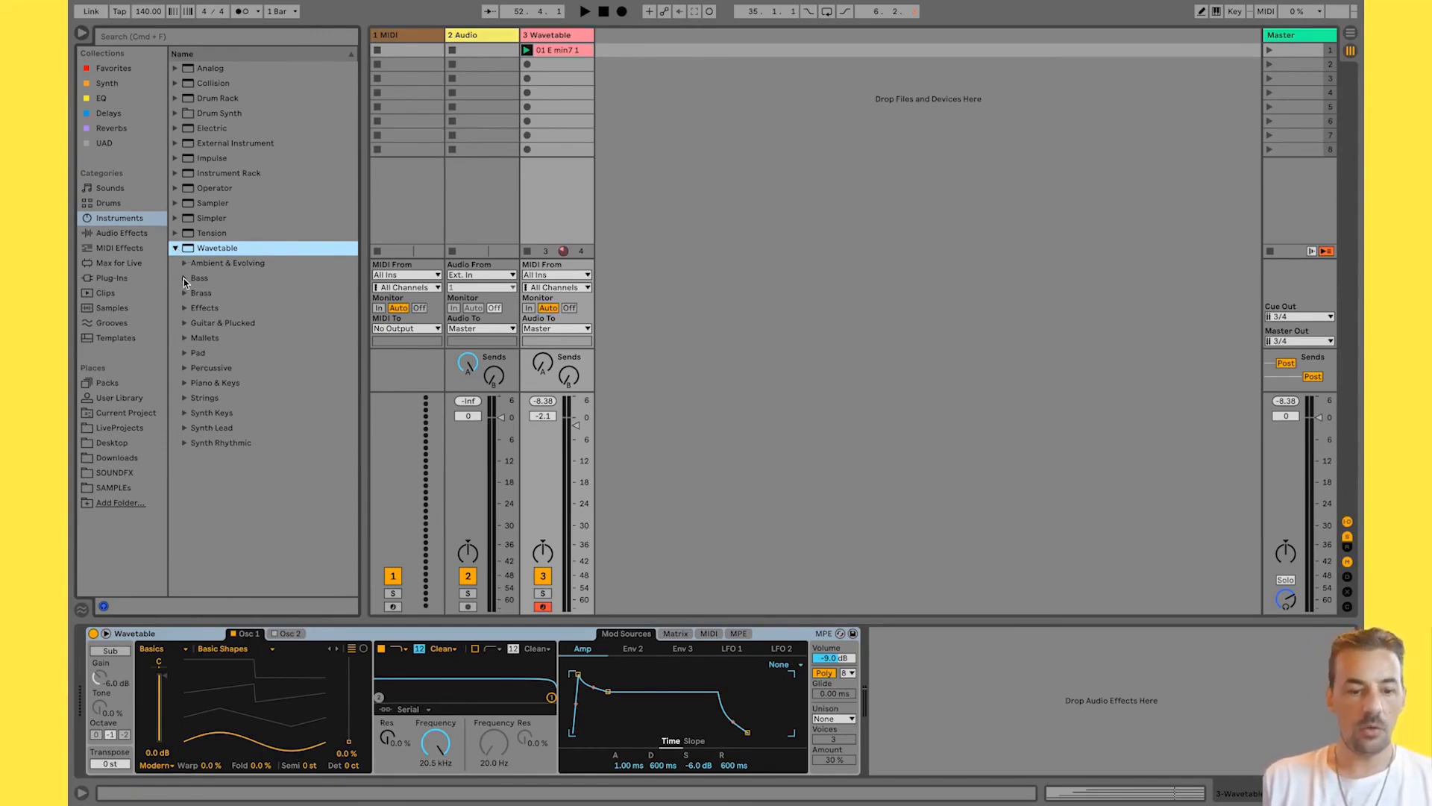
pyautogui.click(184, 278)
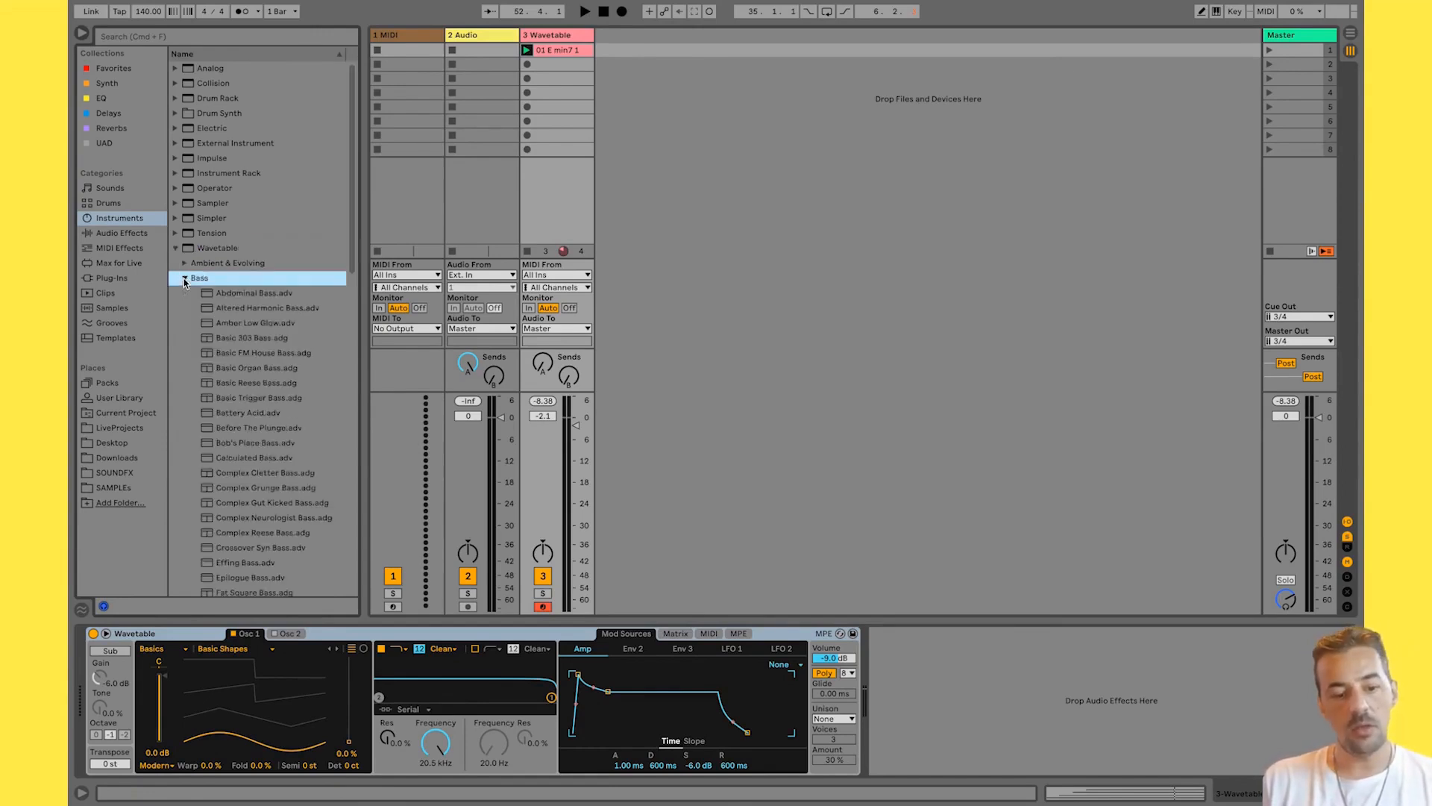
pyautogui.doubleClick(246, 294)
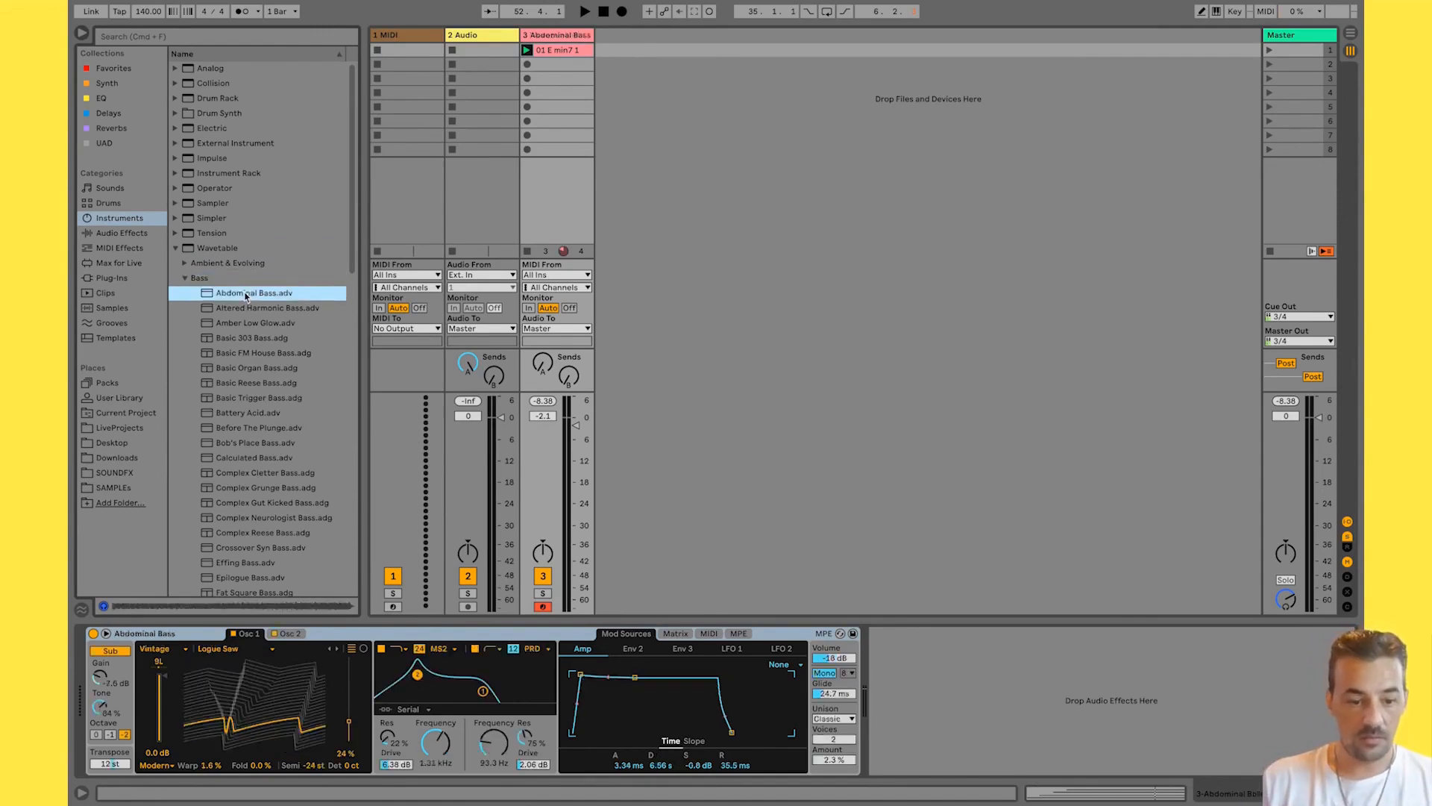
pyautogui.press('space')
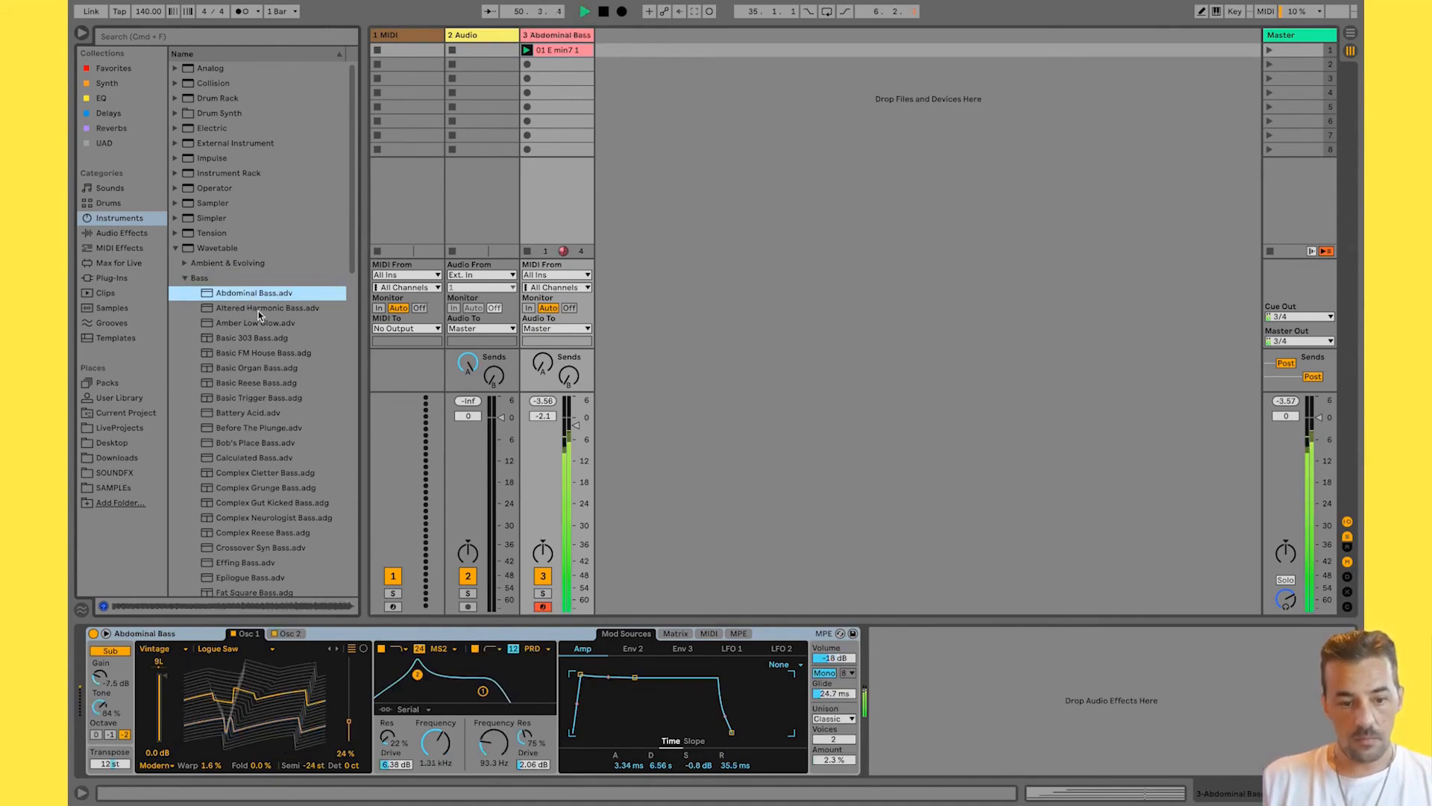
pyautogui.press('space')
pyautogui.doubleClick(249, 311)
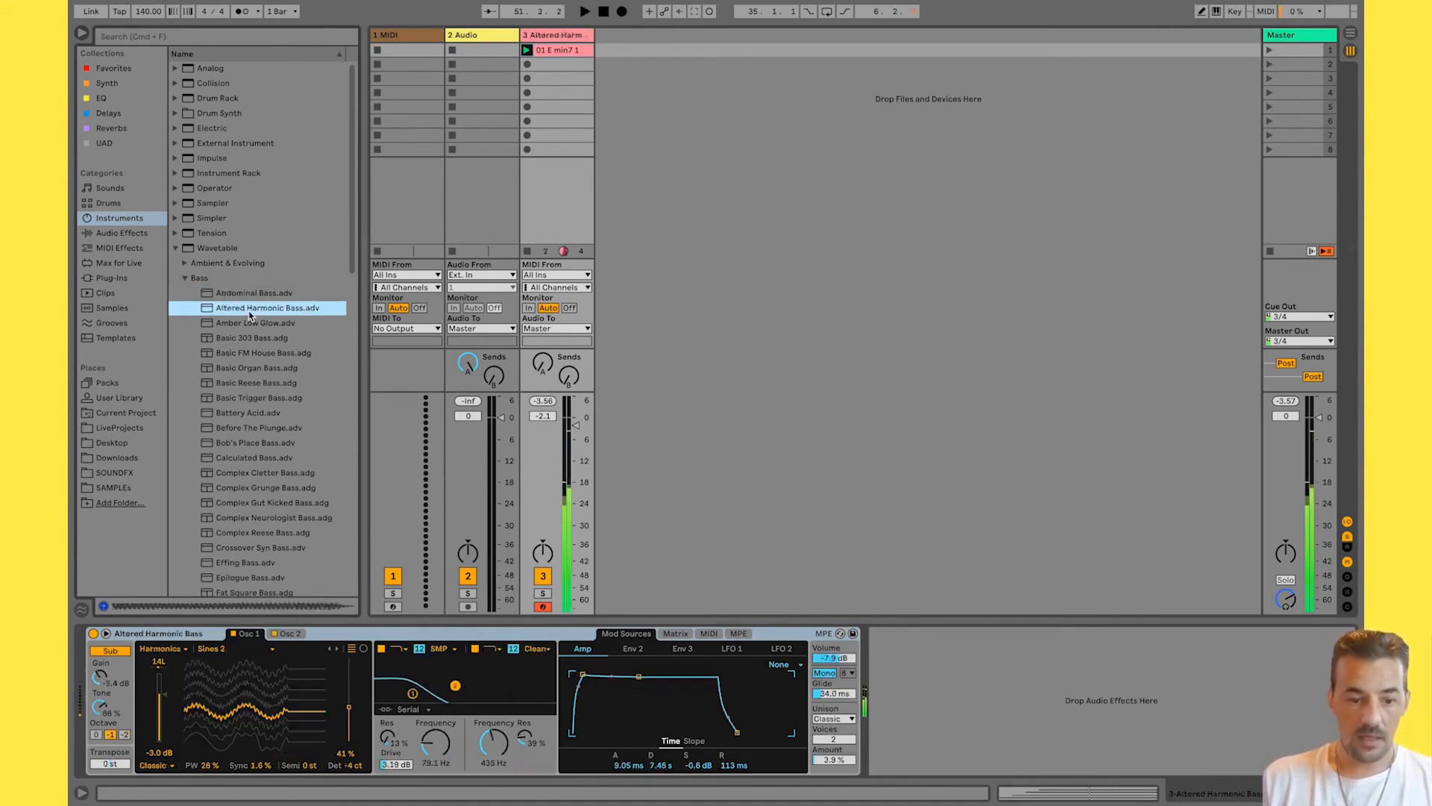
pyautogui.press('space')
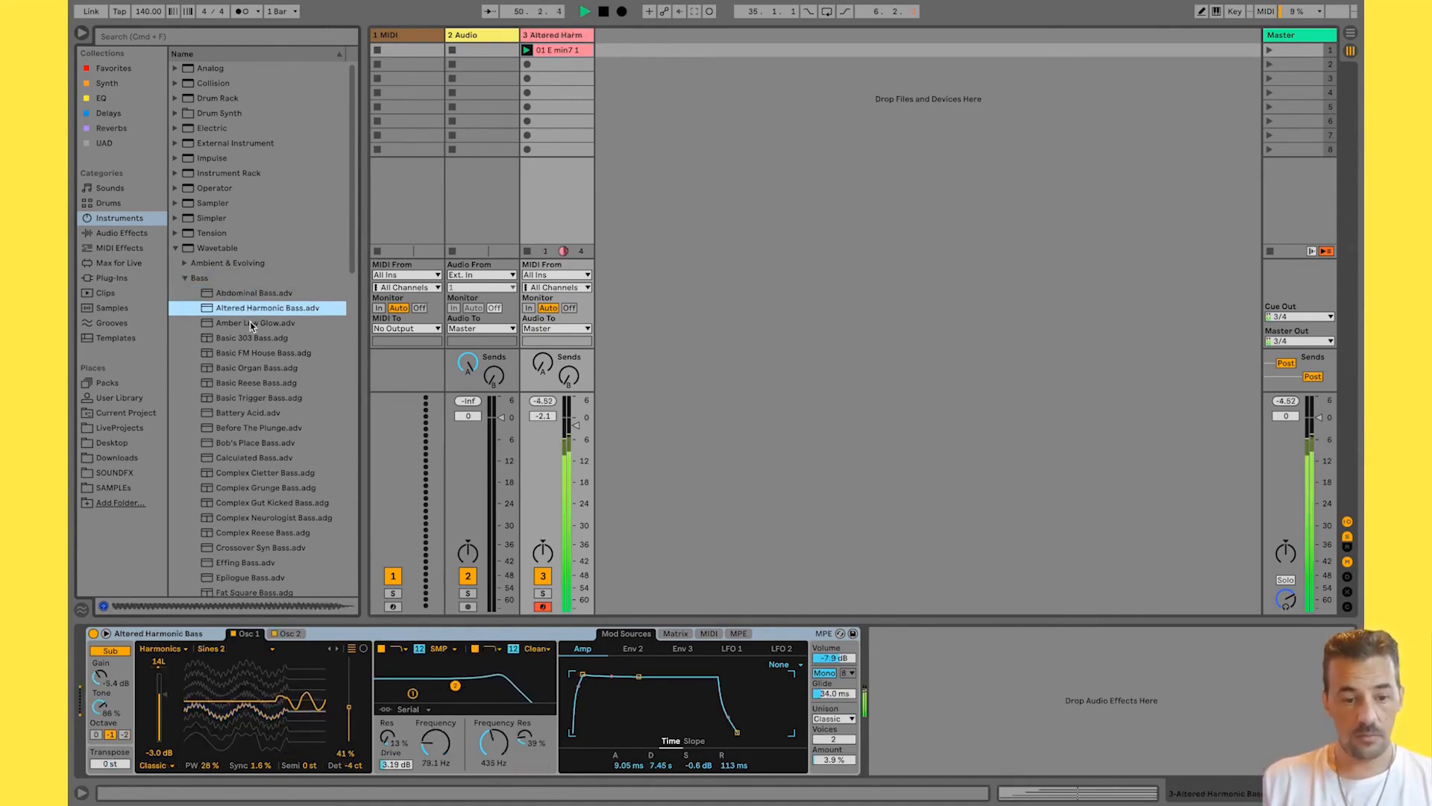
pyautogui.click(186, 279)
pyautogui.press('space')
# Audition Wavetable's Guitar & Plucked presets Basic Radar Pluck, Drubb Stabs and Kyoto Pluck on track 3.
pyautogui.click(183, 323)
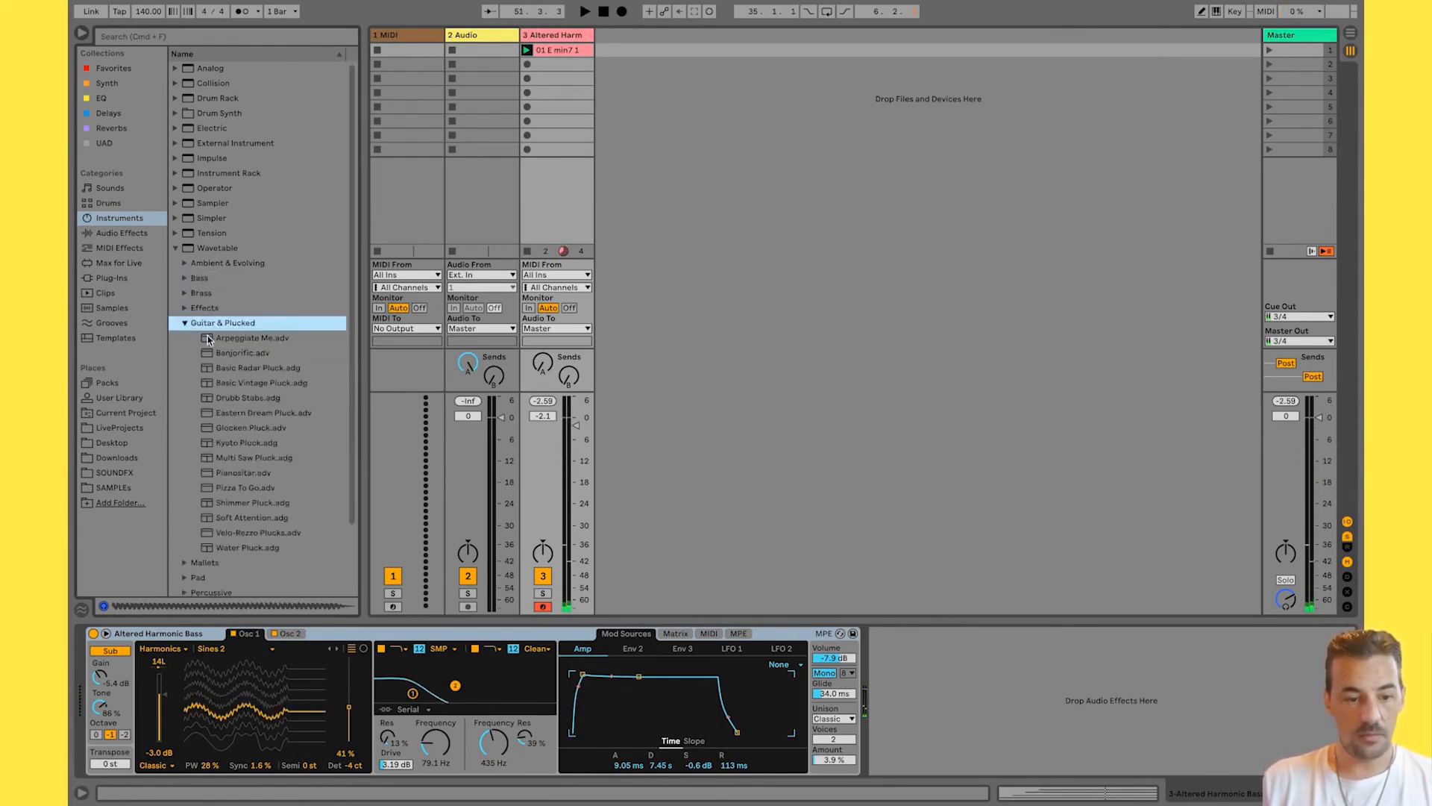
pyautogui.doubleClick(246, 367)
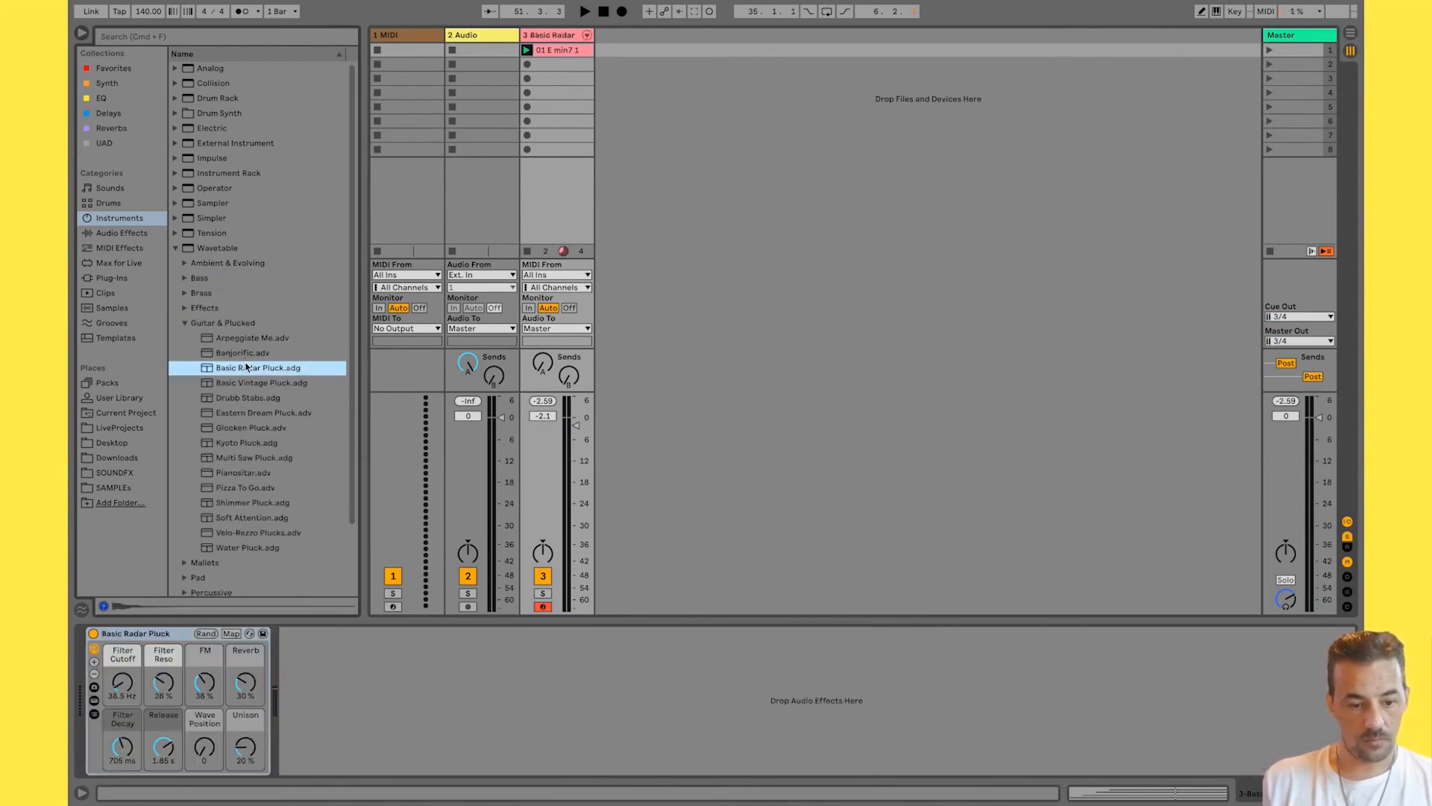
pyautogui.press('space')
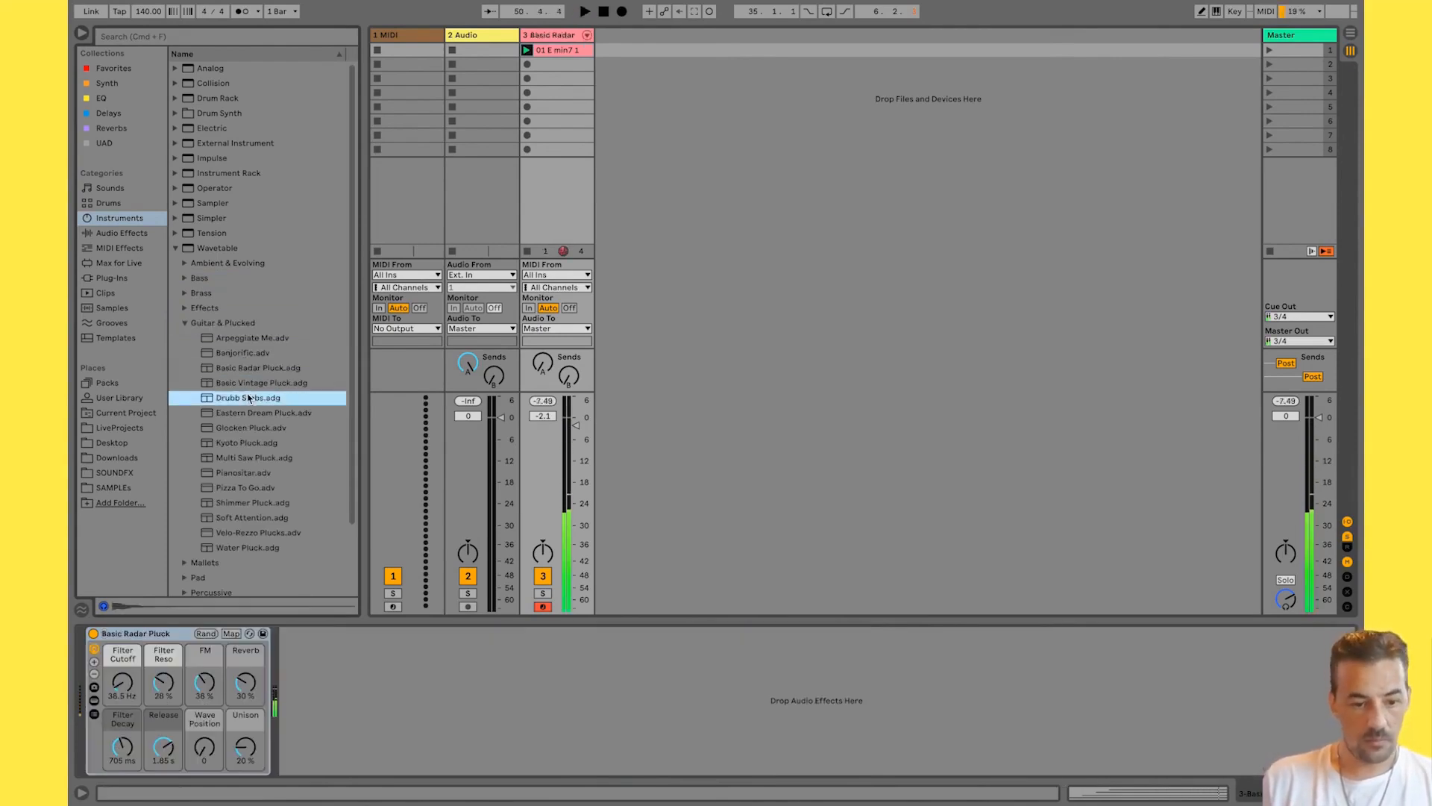
pyautogui.doubleClick(249, 397)
pyautogui.press('space')
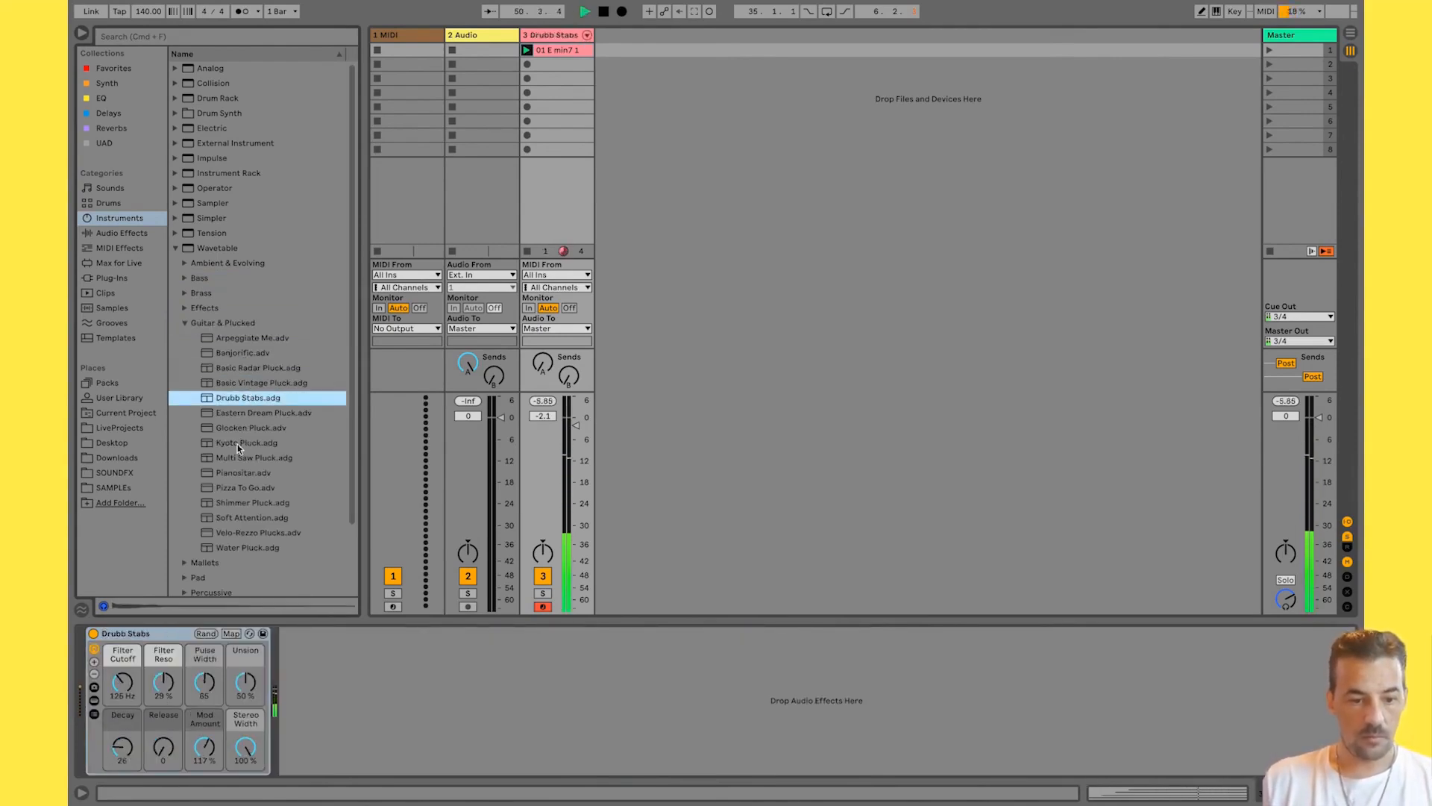
pyautogui.doubleClick(238, 443)
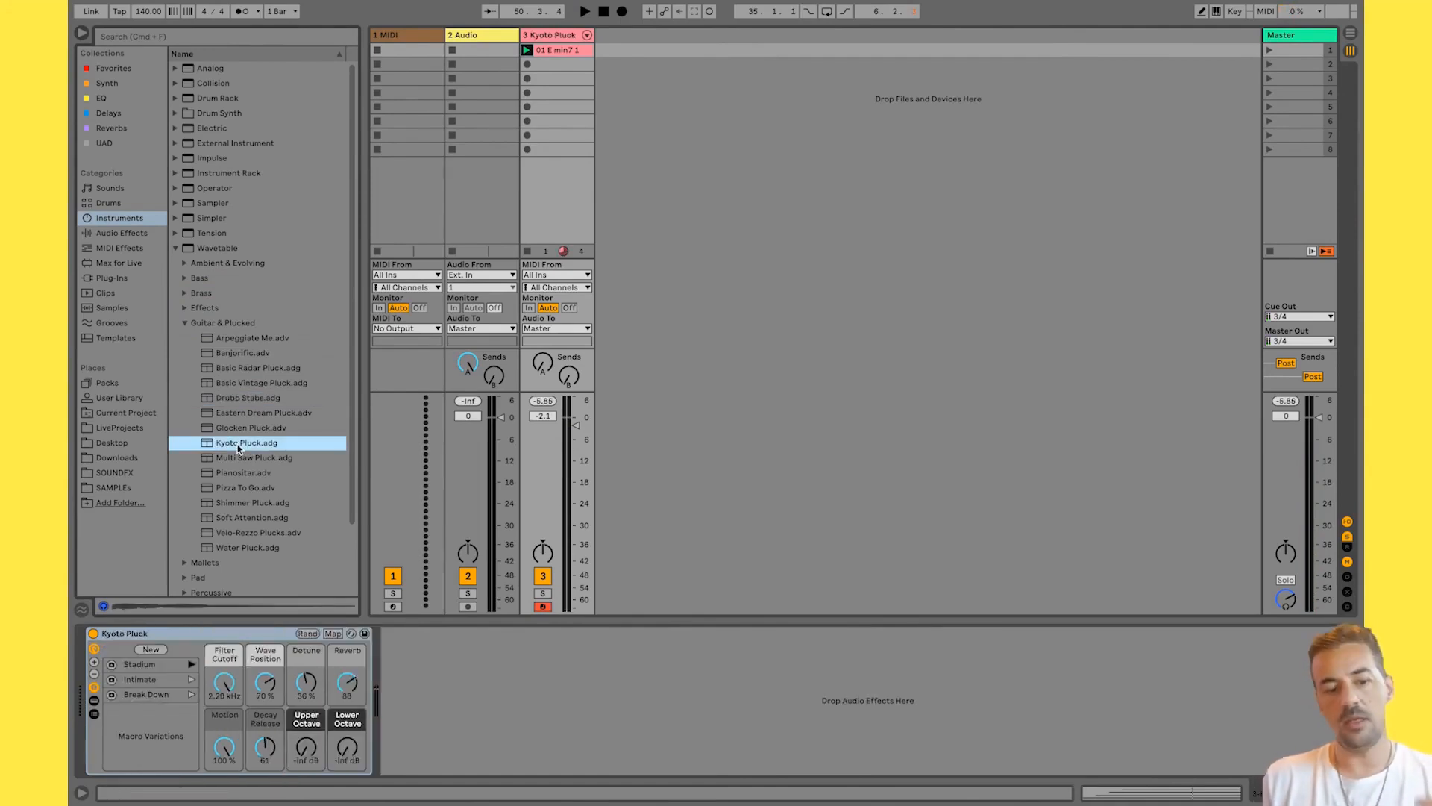
pyautogui.press('space')
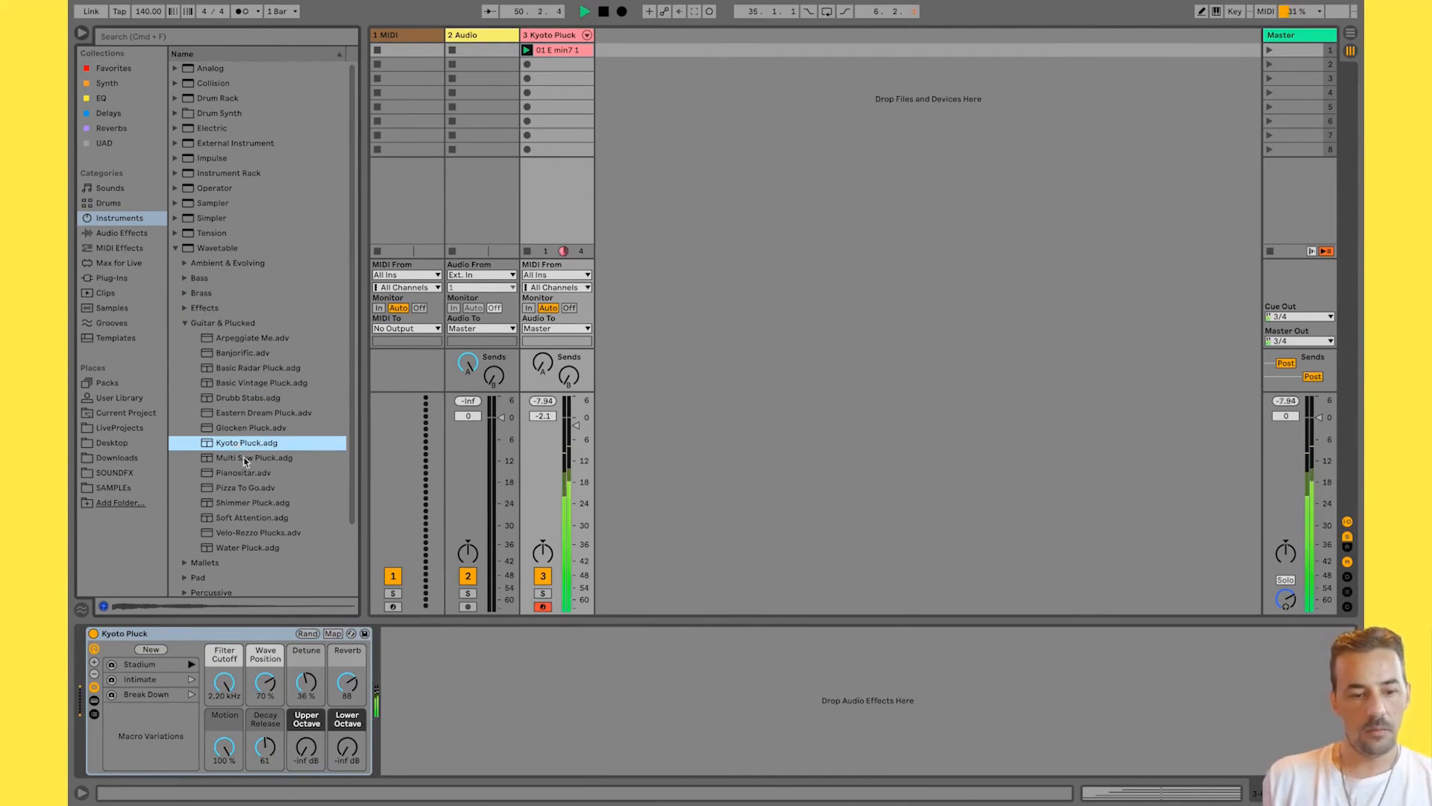
pyautogui.click(184, 322)
# Load Wavetable's Andreas Wide Pad on track 3, replace it with Basic Brass Pad and play the chord clip.
pyautogui.click(183, 352)
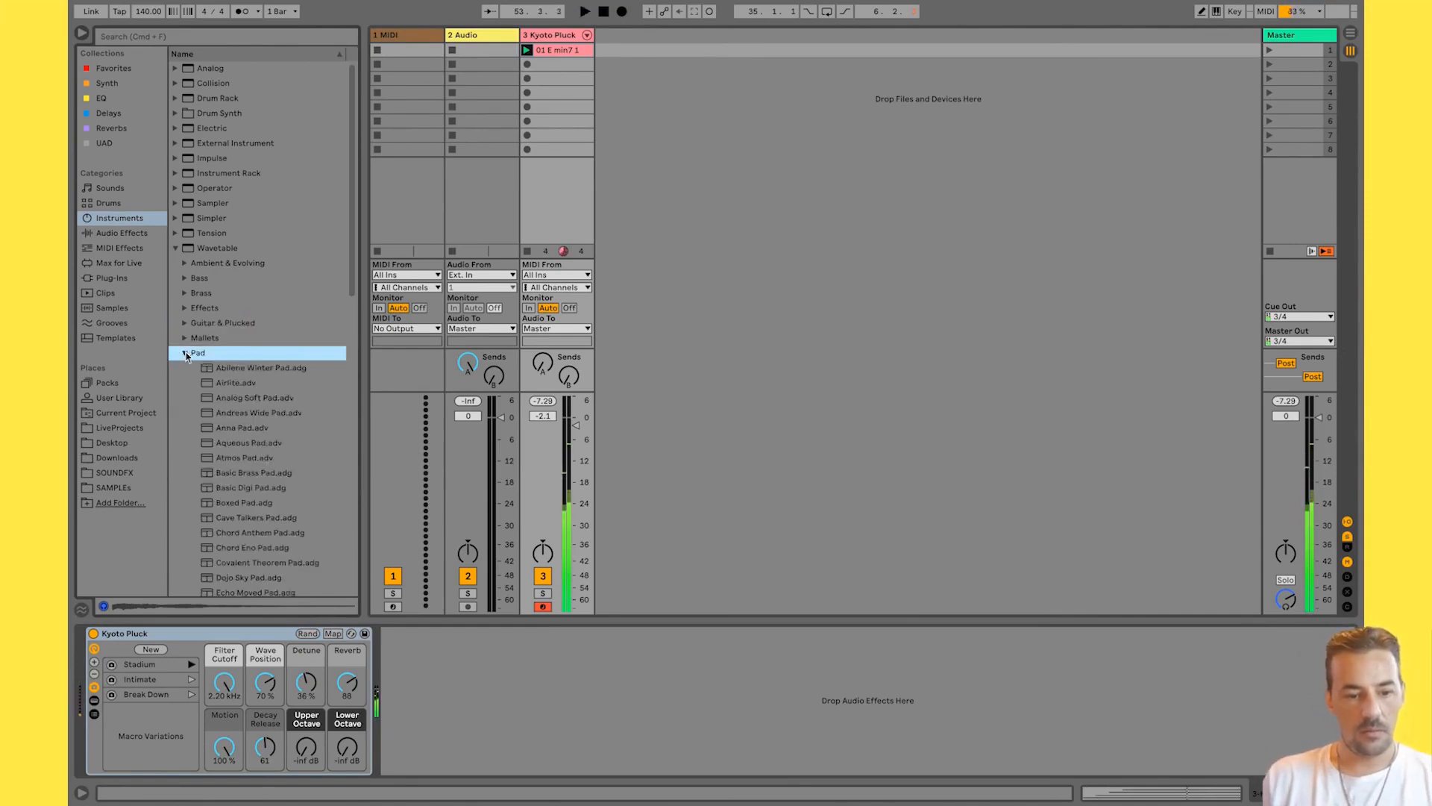
pyautogui.doubleClick(272, 414)
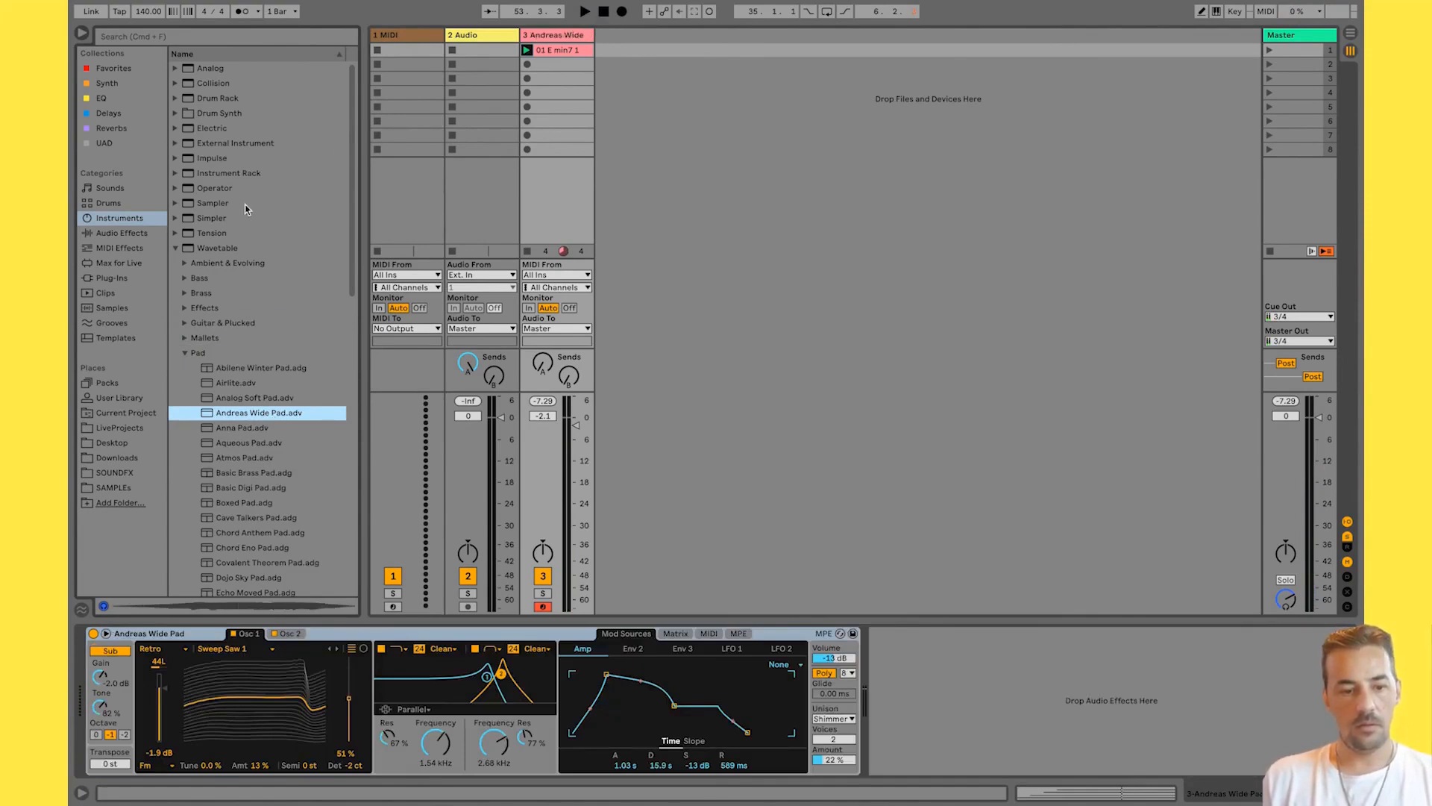
pyautogui.doubleClick(250, 473)
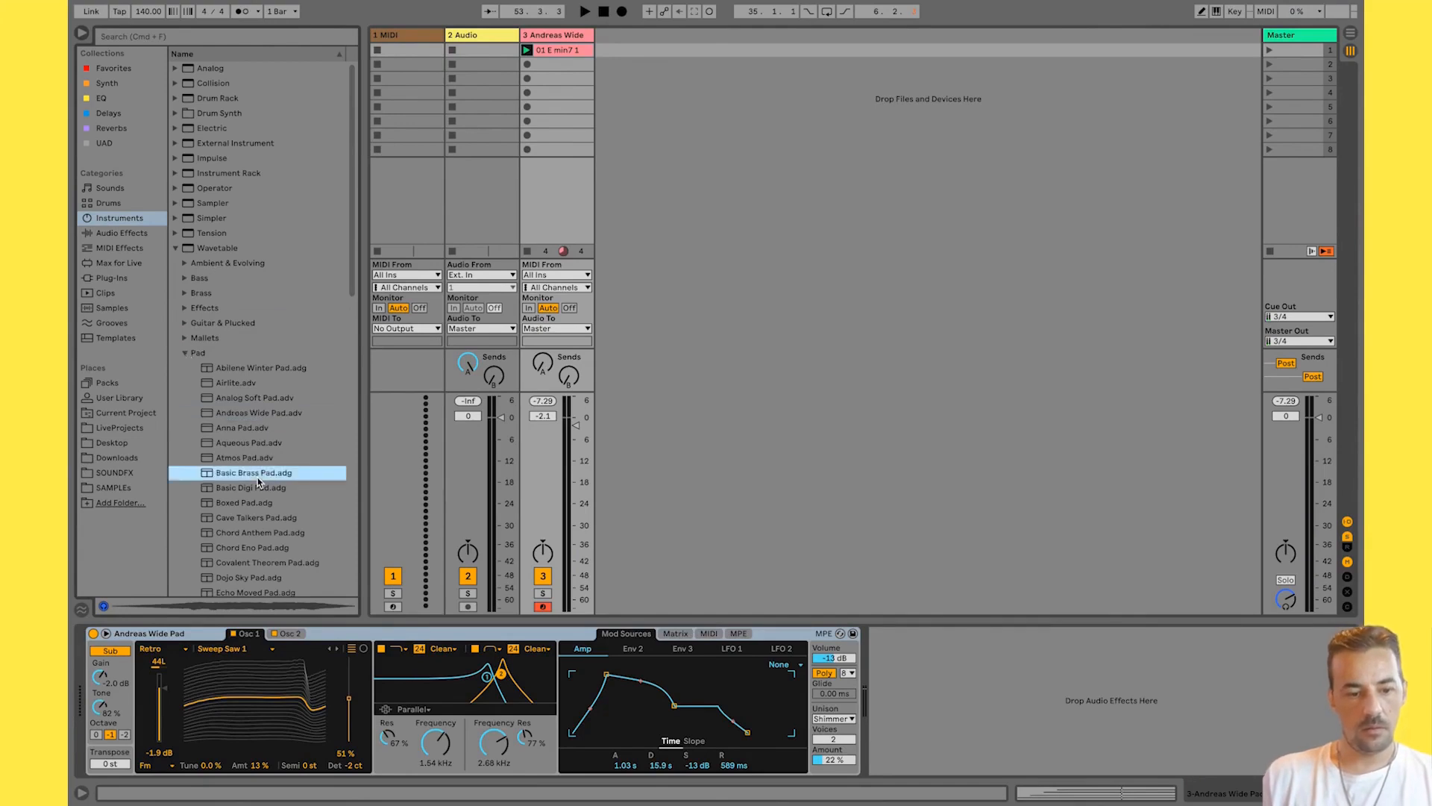
pyautogui.press('space')
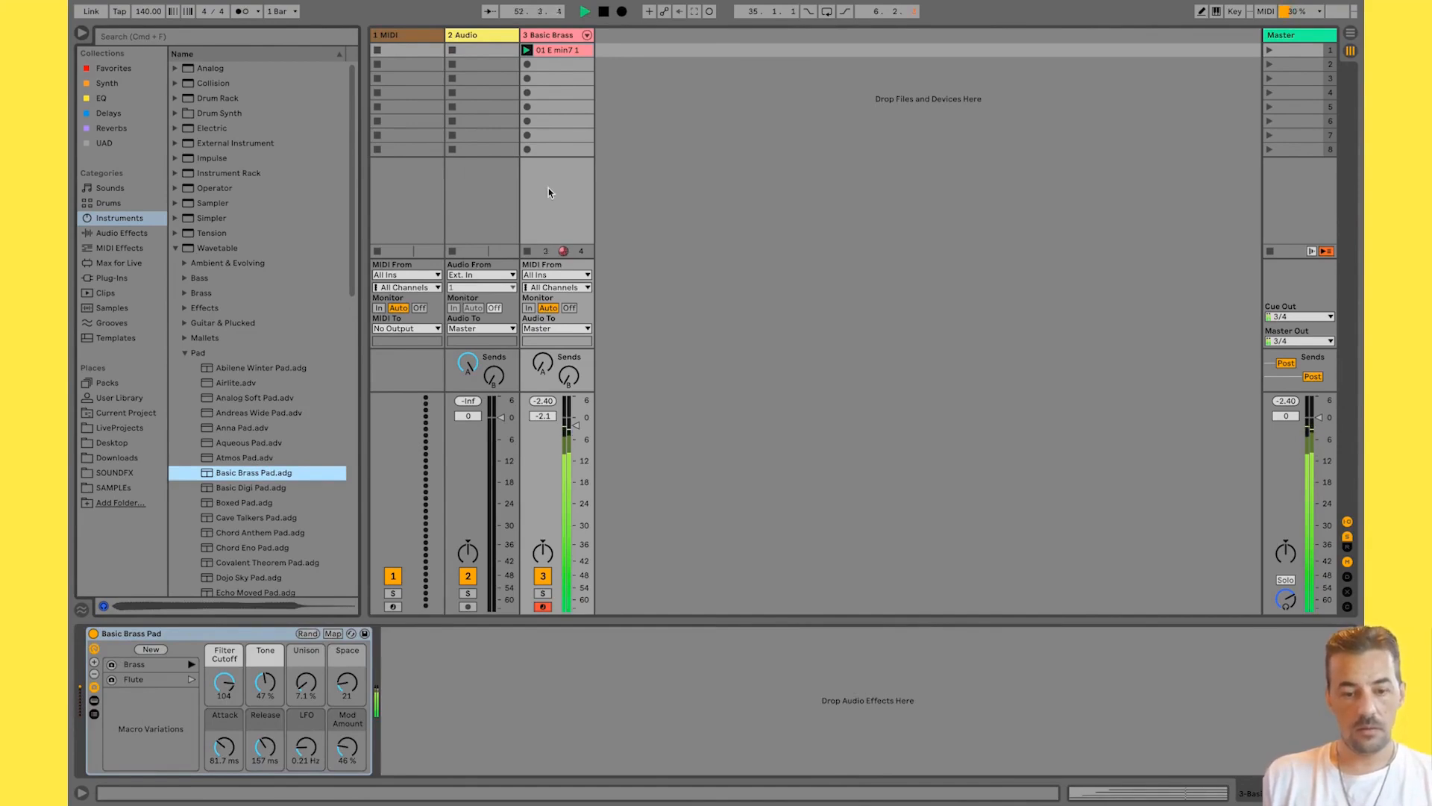
pyautogui.press('space')
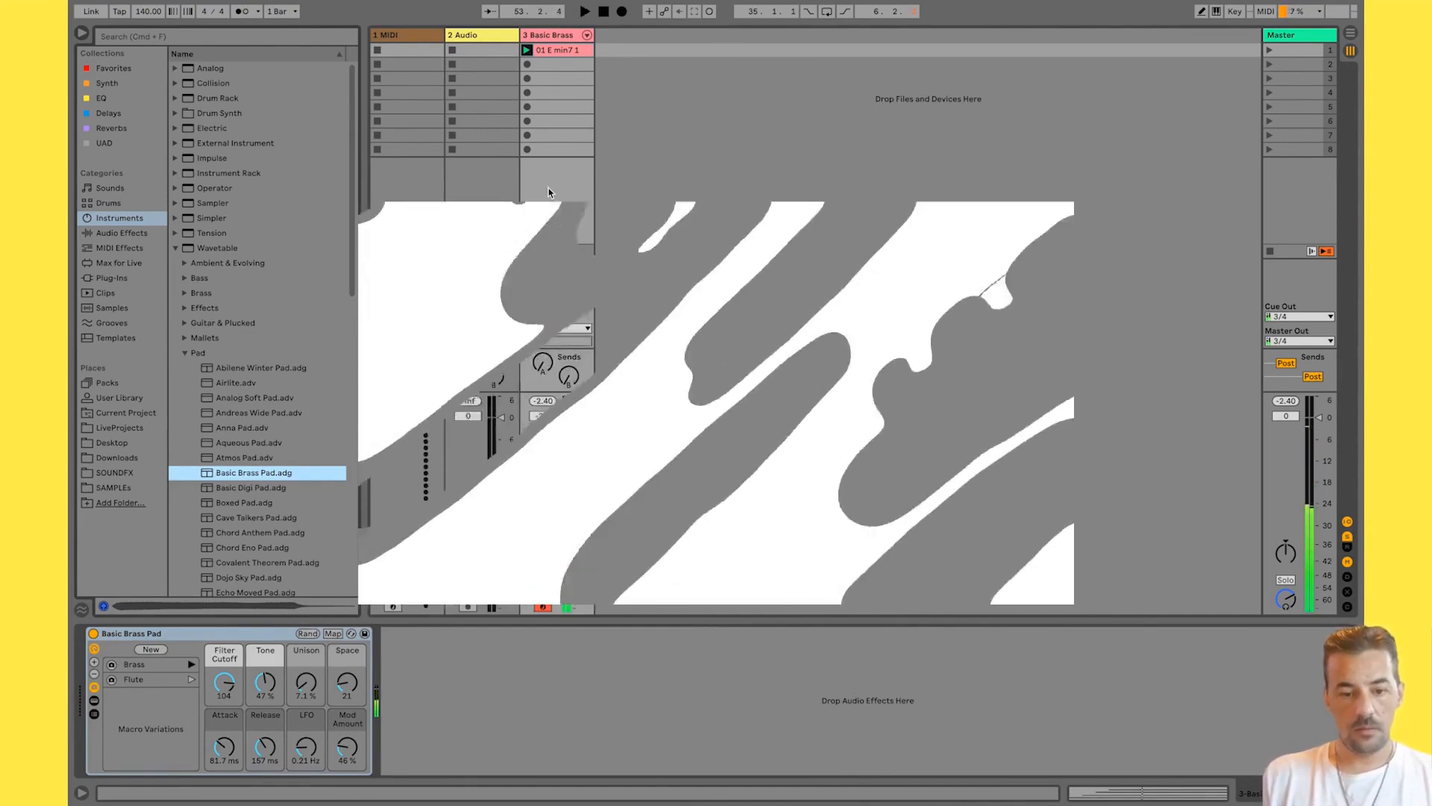